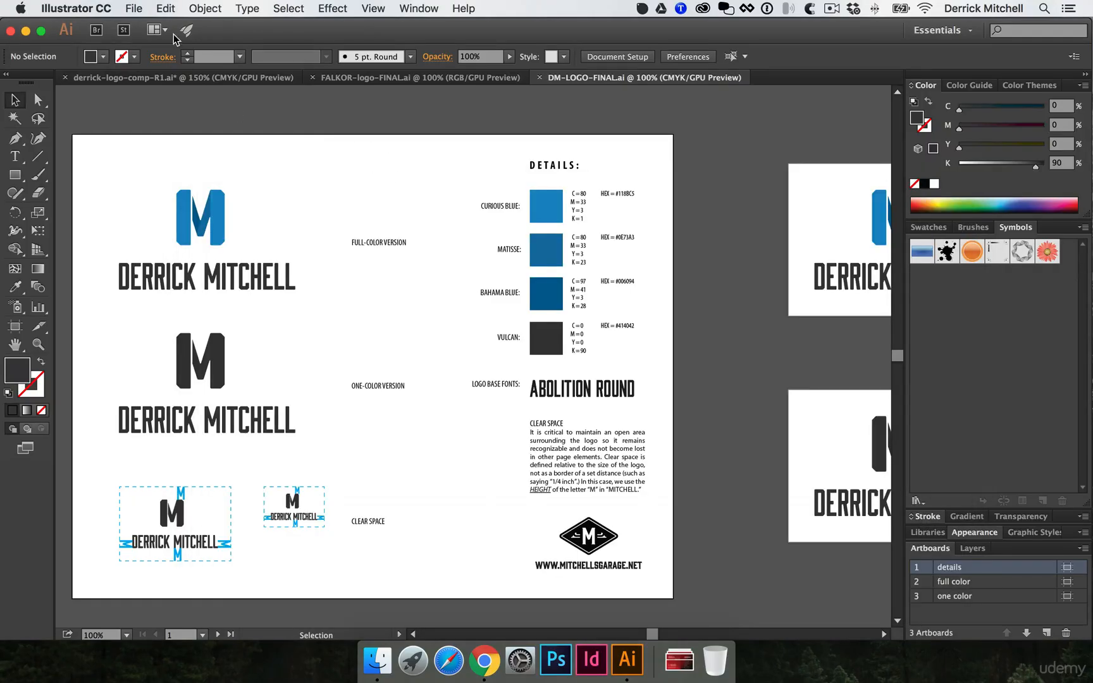
Save the logo document as Illustrator EPS named DM-LOGO-FINAL in the FINALS > EPS folder, using artboards to create separate files.
{"action": "left_click", "coordinate": [134, 8]}
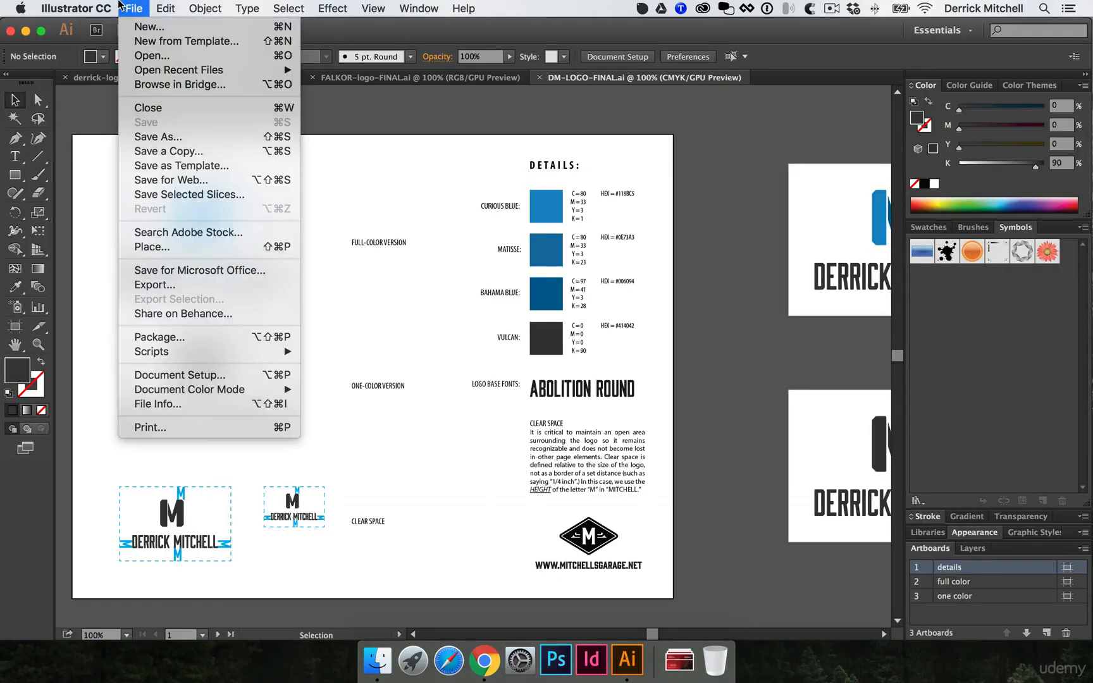
{"action": "left_click", "coordinate": [169, 142]}
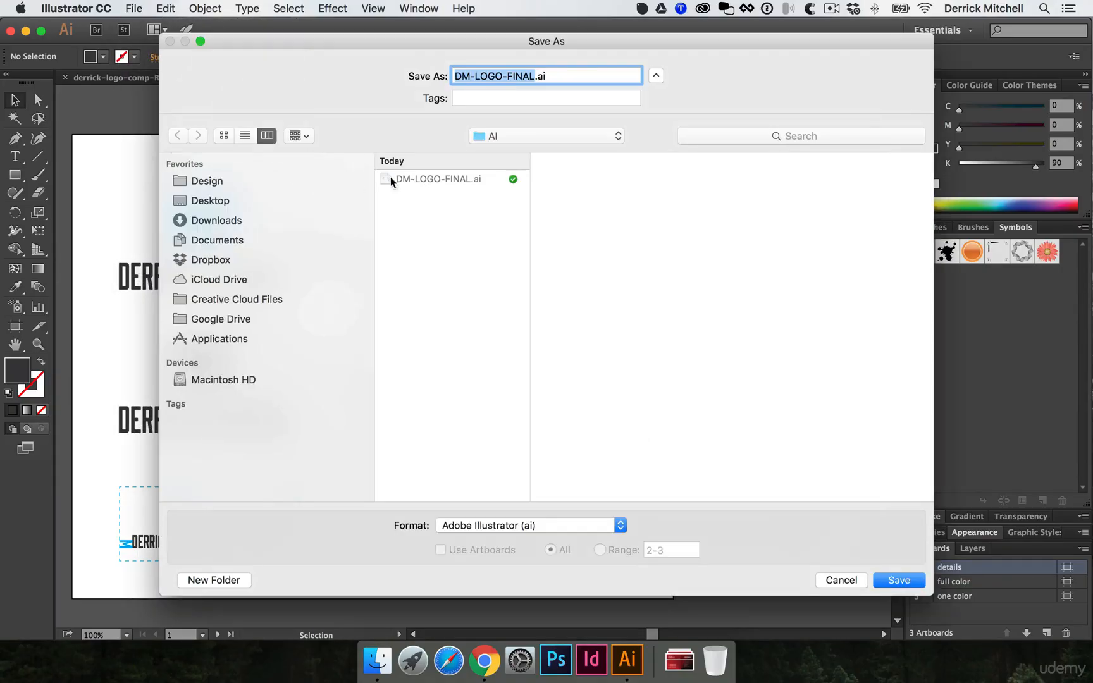
{"action": "left_click", "coordinate": [516, 135]}
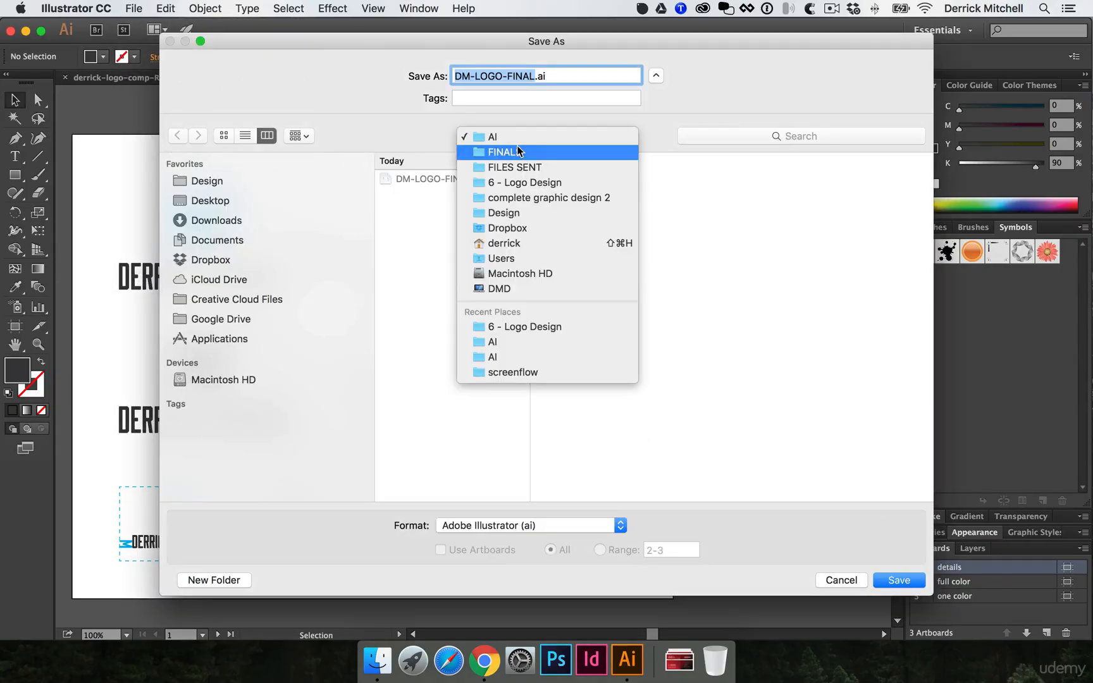
{"action": "left_click", "coordinate": [517, 150]}
{"action": "left_click", "coordinate": [652, 192]}
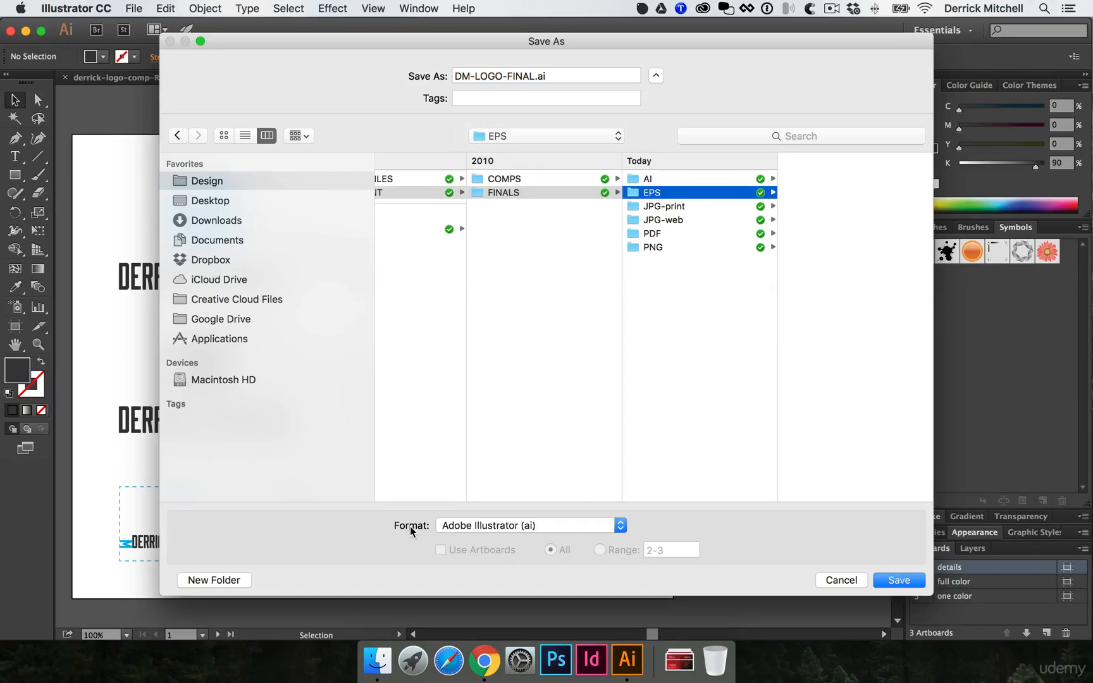
{"action": "left_click", "coordinate": [512, 525]}
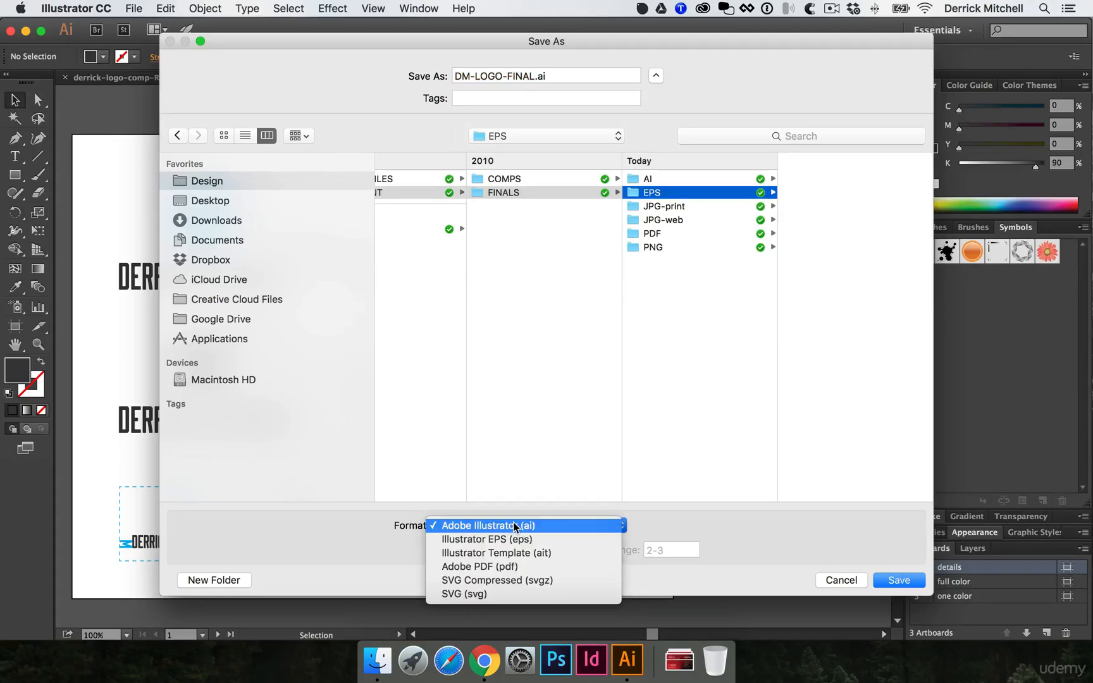
{"action": "left_click", "coordinate": [515, 546]}
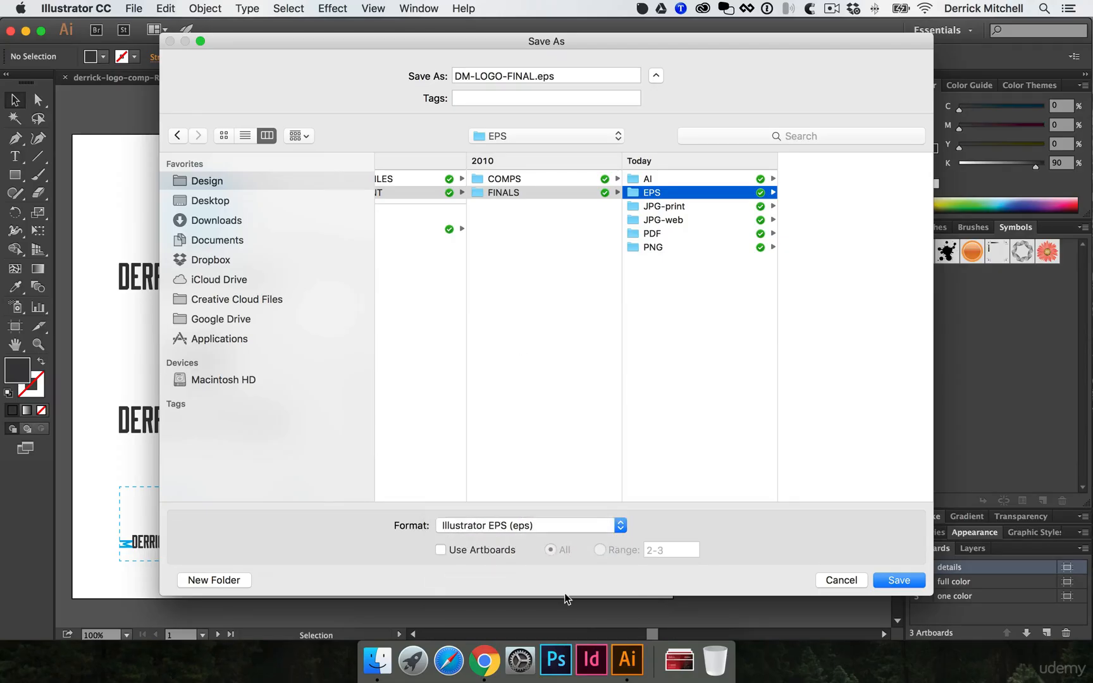
{"action": "left_click", "coordinate": [458, 550]}
{"action": "left_click", "coordinate": [906, 582]}
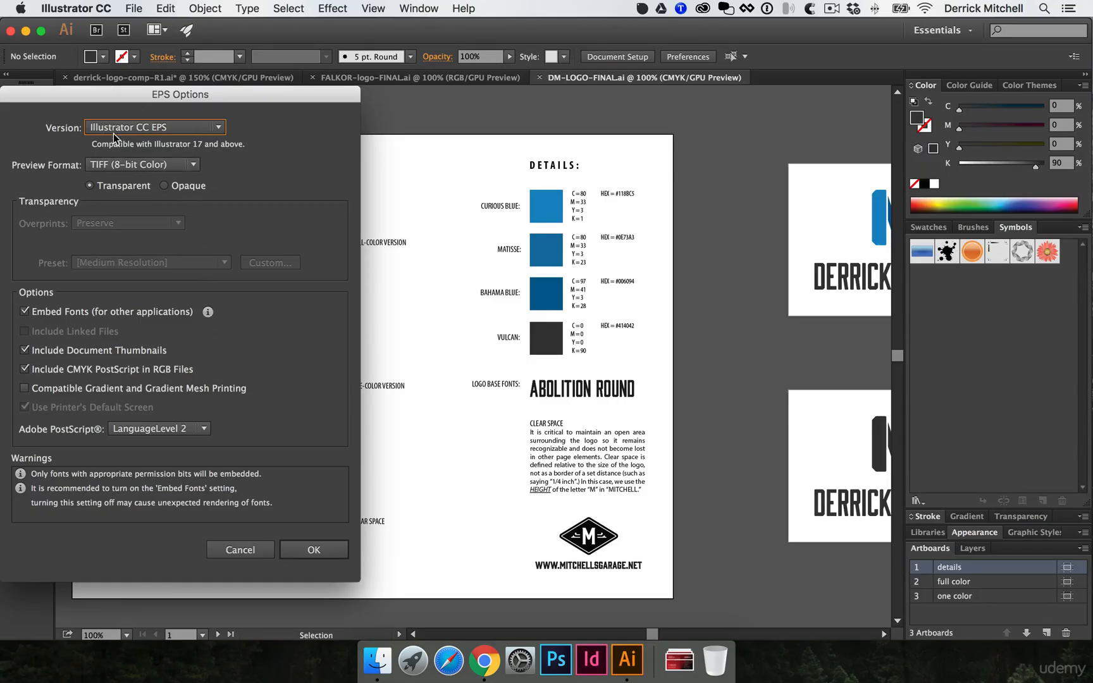
Review the legacy EPS versions, keep Illustrator CC EPS, and write the EPS files with the default options.
{"action": "left_click", "coordinate": [141, 127]}
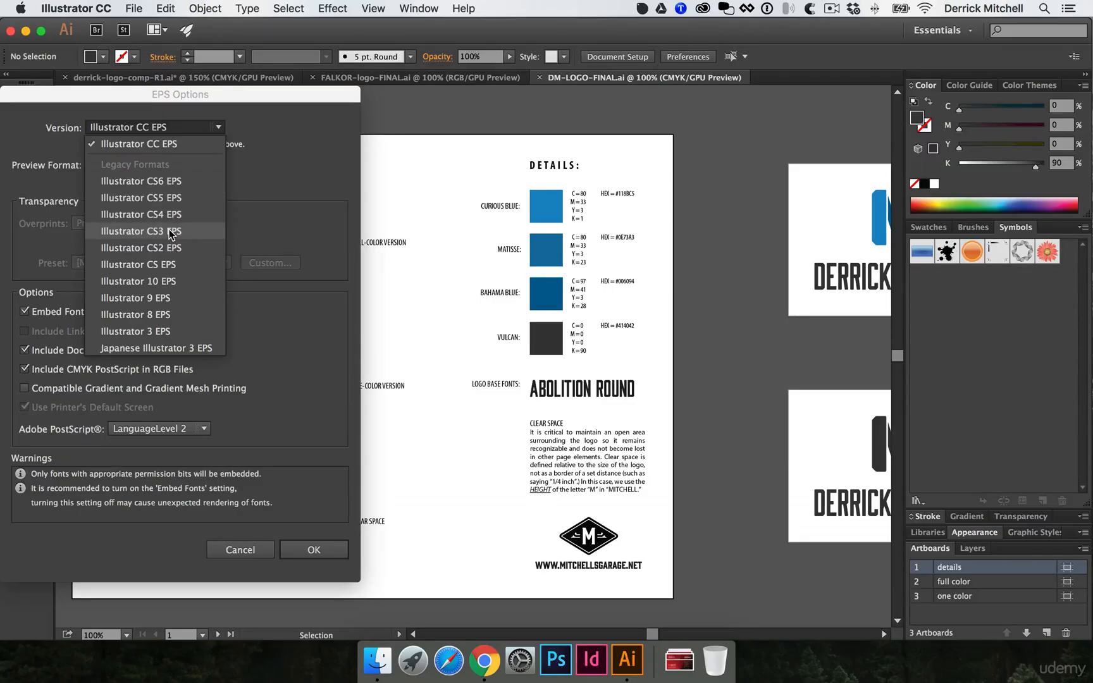
{"action": "left_click", "coordinate": [278, 163]}
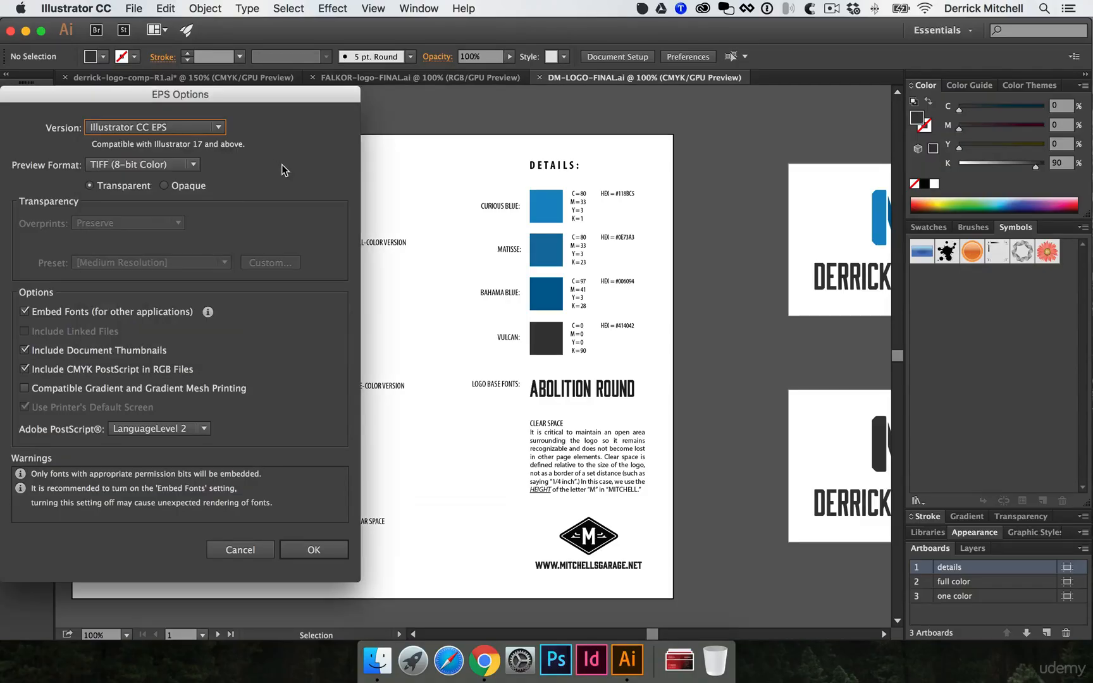
{"action": "left_click", "coordinate": [316, 552]}
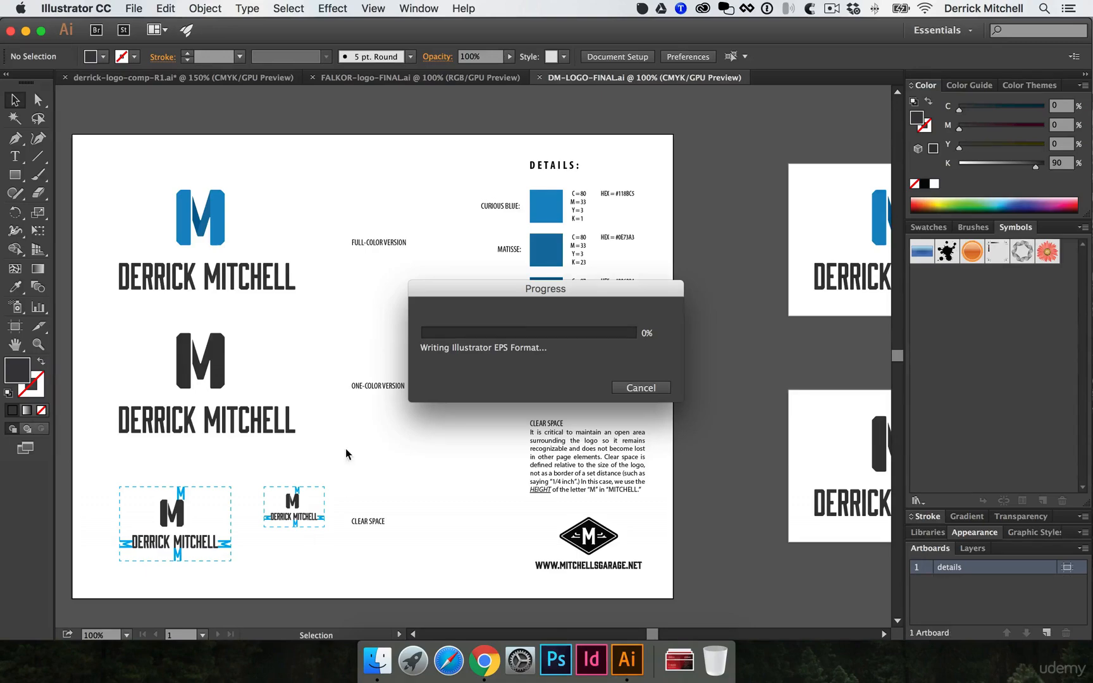
Switch to Finder, open the EPS folder inside FINALS, and widen the file column to read the exported file names.
{"action": "left_click", "coordinate": [378, 660]}
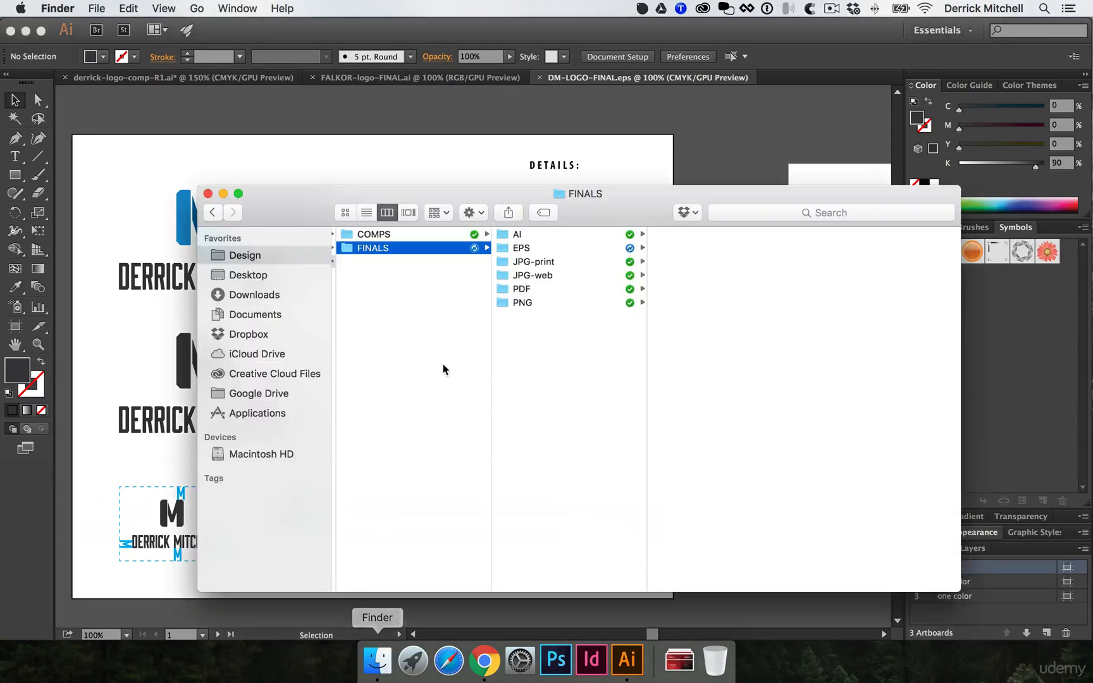
{"action": "left_click", "coordinate": [570, 248]}
{"action": "left_click", "coordinate": [744, 235]}
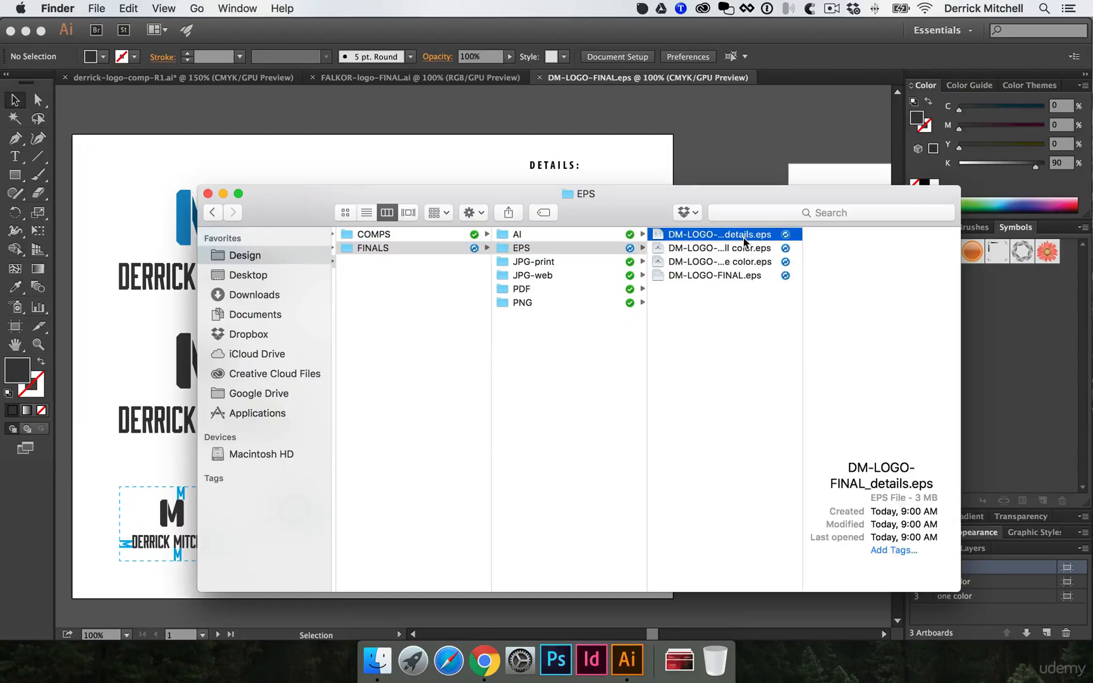
{"action": "left_click_drag", "start_coordinate": [624, 203], "coordinate": [546, 179]}
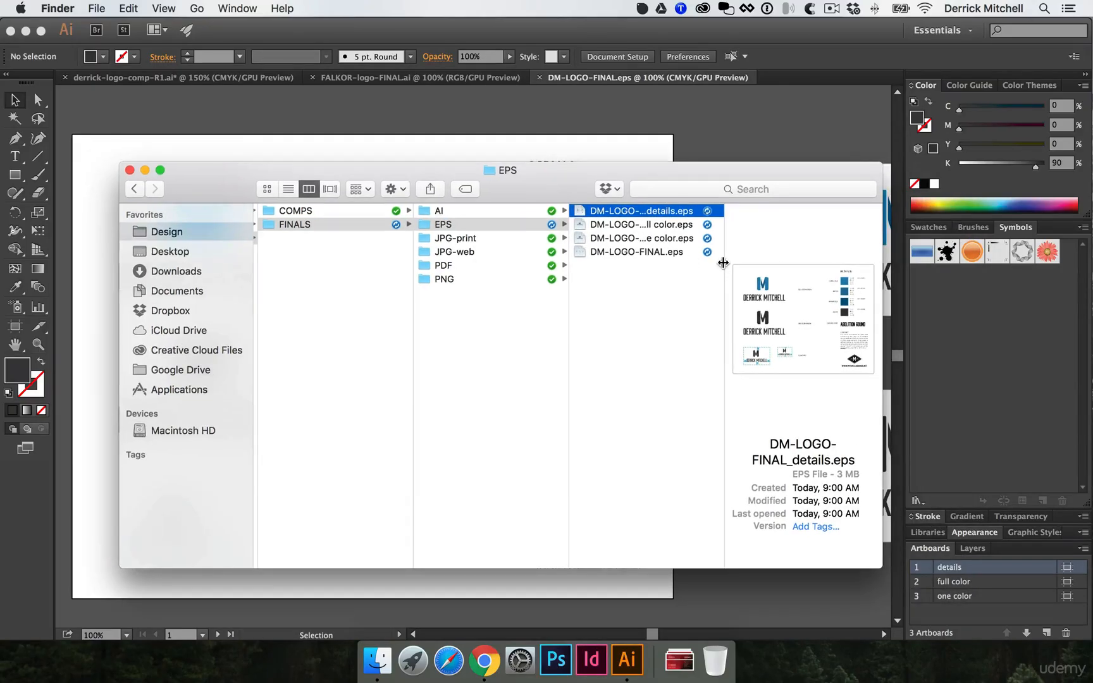
{"action": "left_click_drag", "start_coordinate": [721, 267], "coordinate": [751, 264]}
{"action": "left_click_drag", "start_coordinate": [569, 194], "coordinate": [483, 181]}
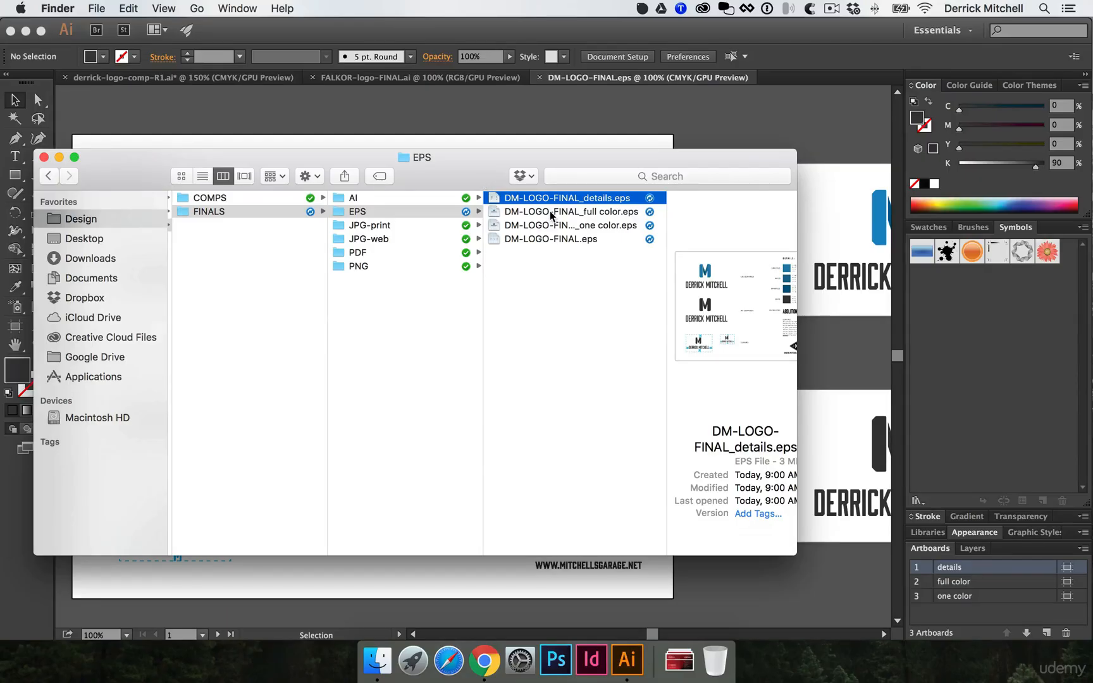
{"action": "left_click_drag", "start_coordinate": [484, 157], "coordinate": [335, 332]}
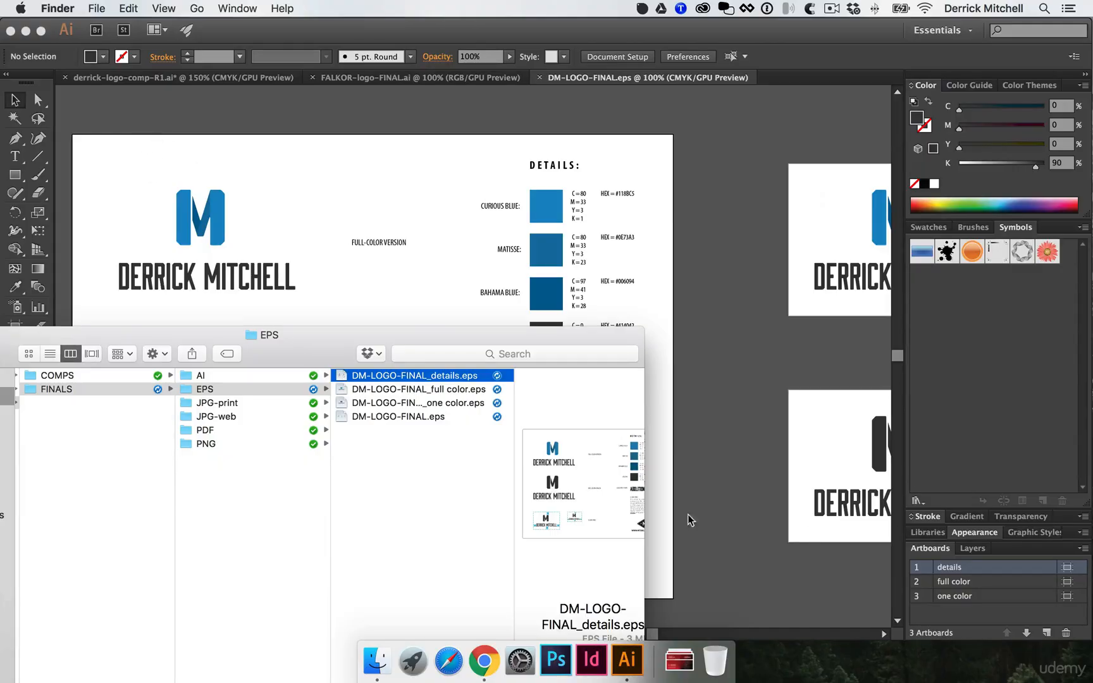
{"action": "left_click_drag", "start_coordinate": [459, 334], "coordinate": [689, 176]}
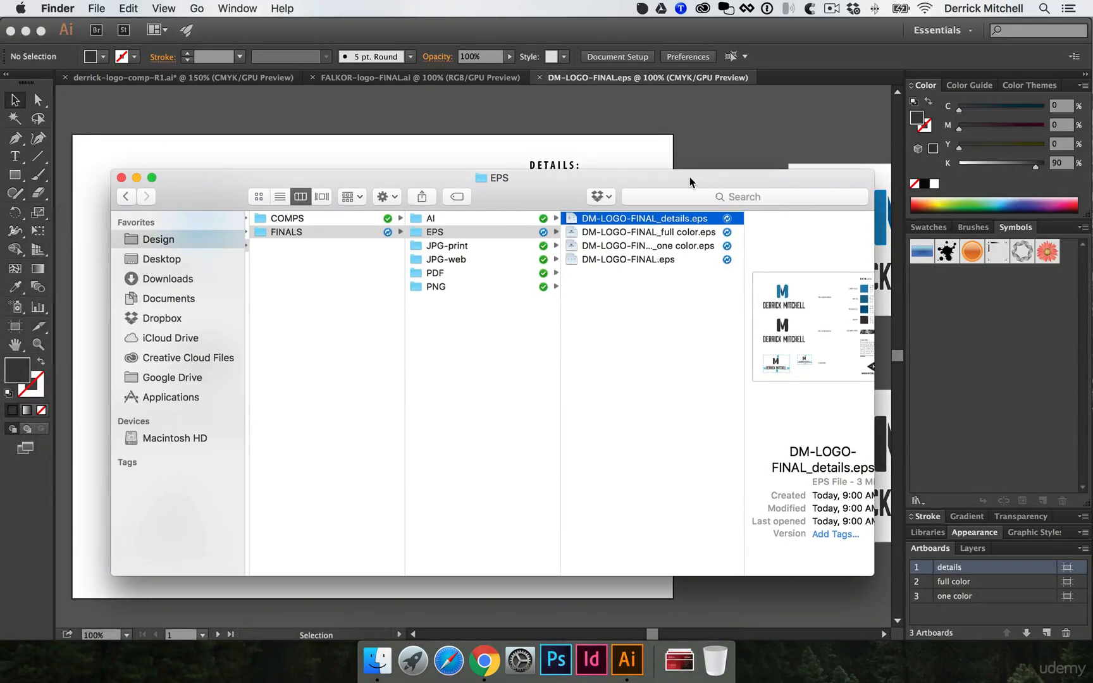
Preview the details, full color and one color EPS files to check each artboard's content.
{"action": "key", "text": "space"}
{"action": "key", "text": "Down"}
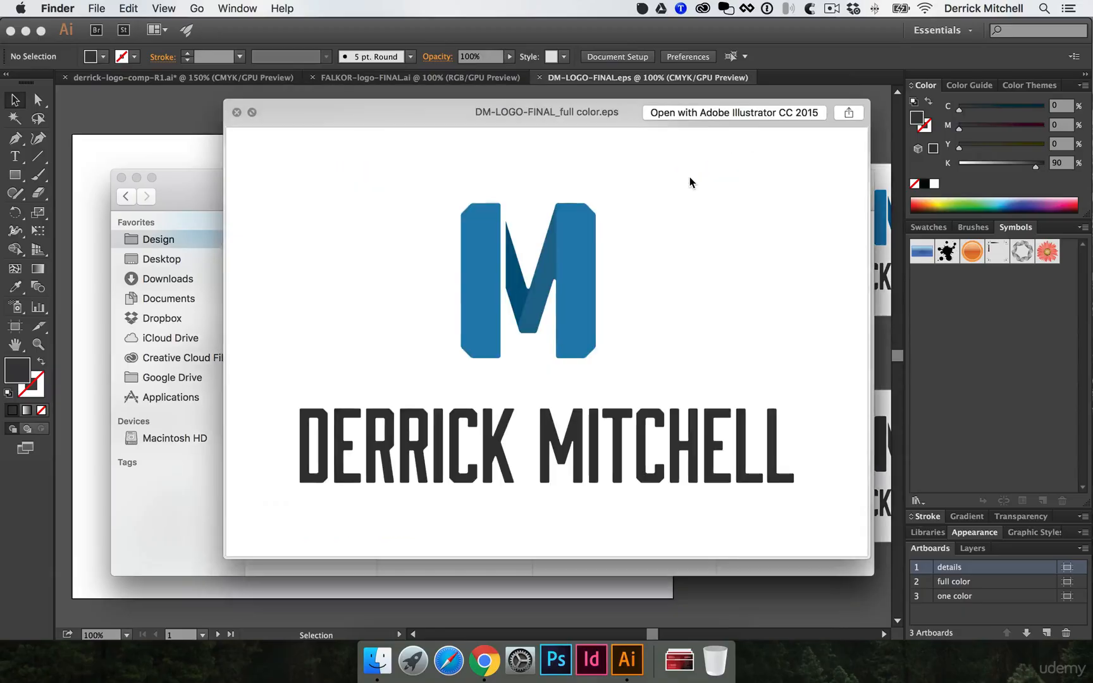
{"action": "key", "text": "Down"}
{"action": "key", "text": "Up"}
{"action": "key", "text": "Up"}
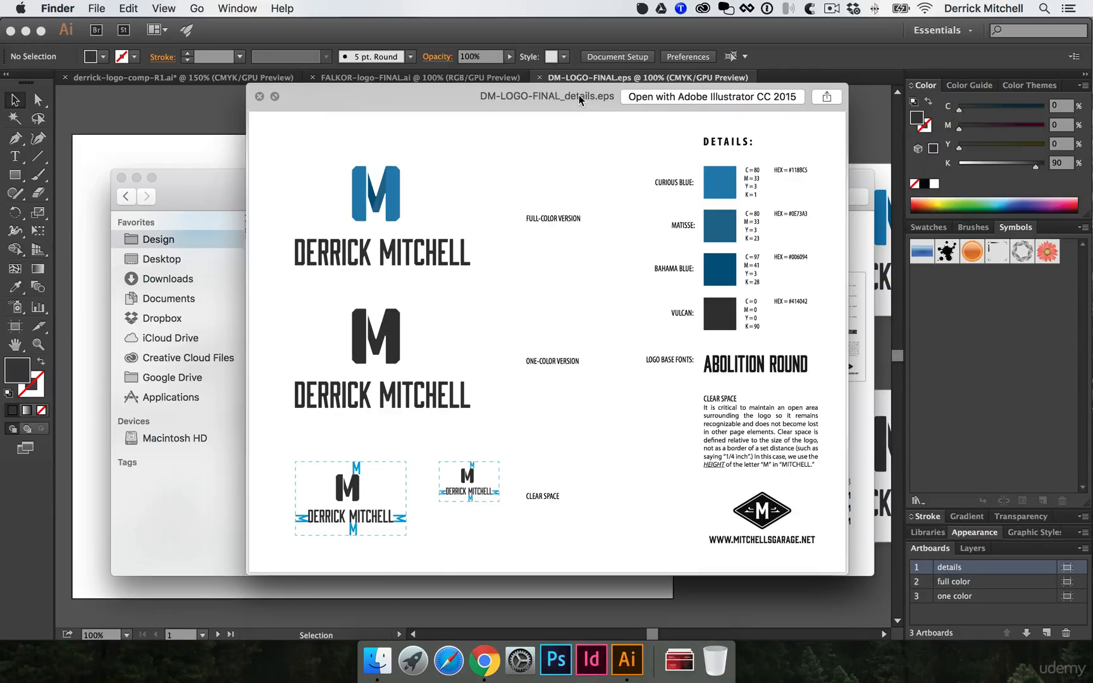
{"action": "key", "text": "Down"}
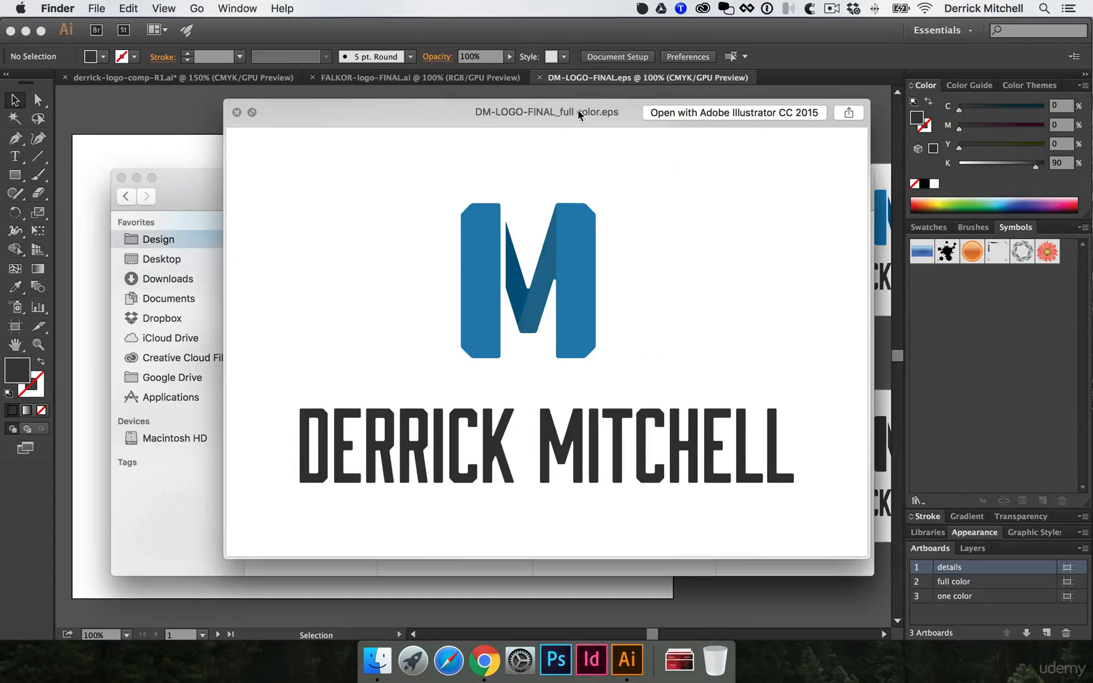
{"action": "key", "text": "Down"}
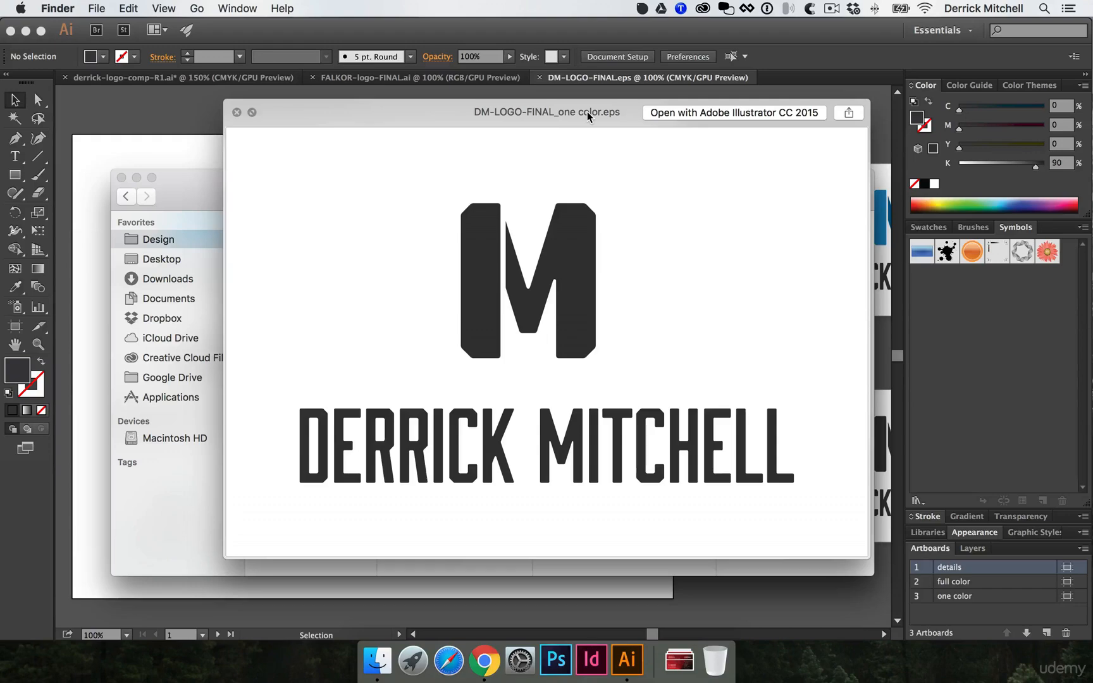
Preview the combined DM-LOGO-FINAL.eps and move that file to the trash.
{"action": "key", "text": "Down"}
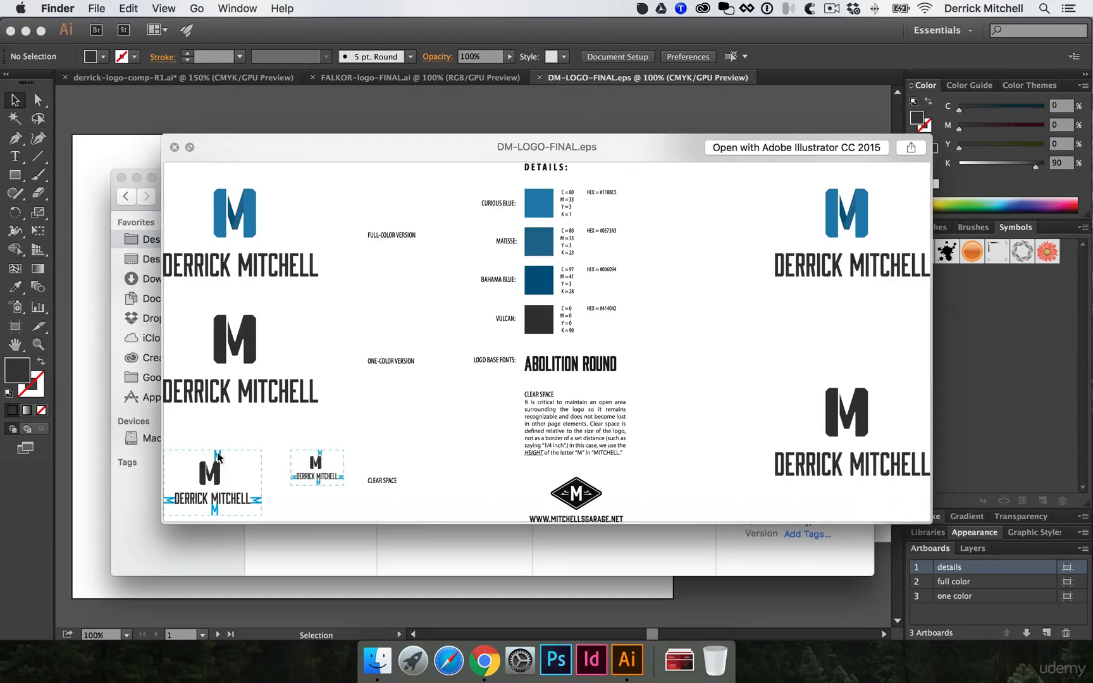
{"action": "key", "text": "space"}
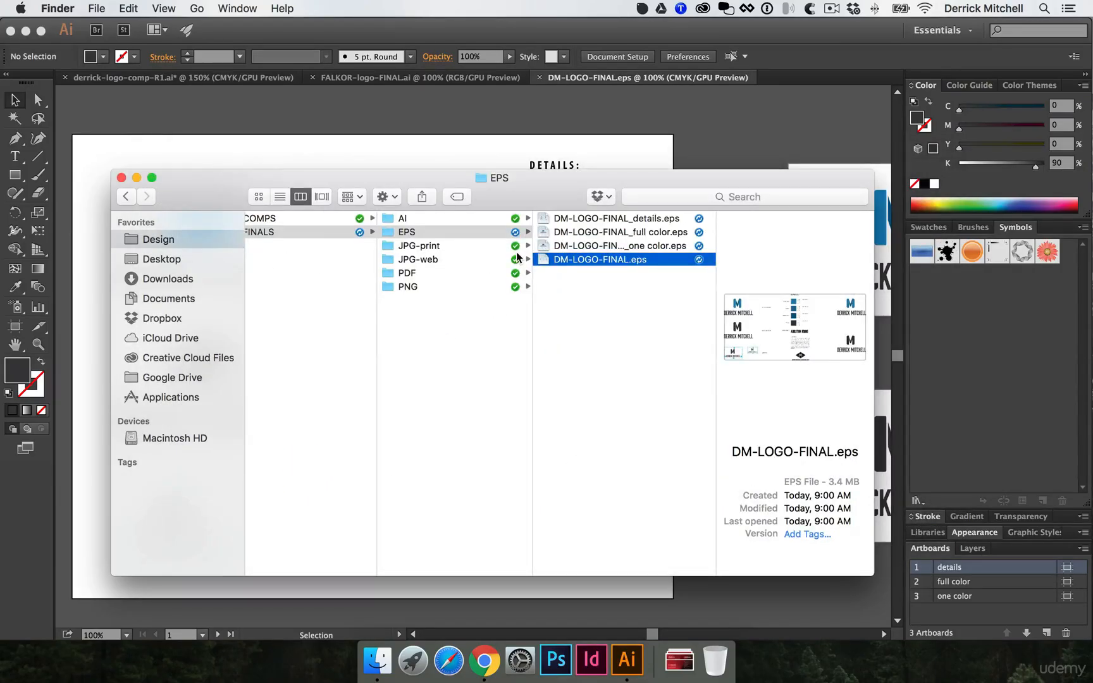
{"action": "key", "text": "super+BackSpace"}
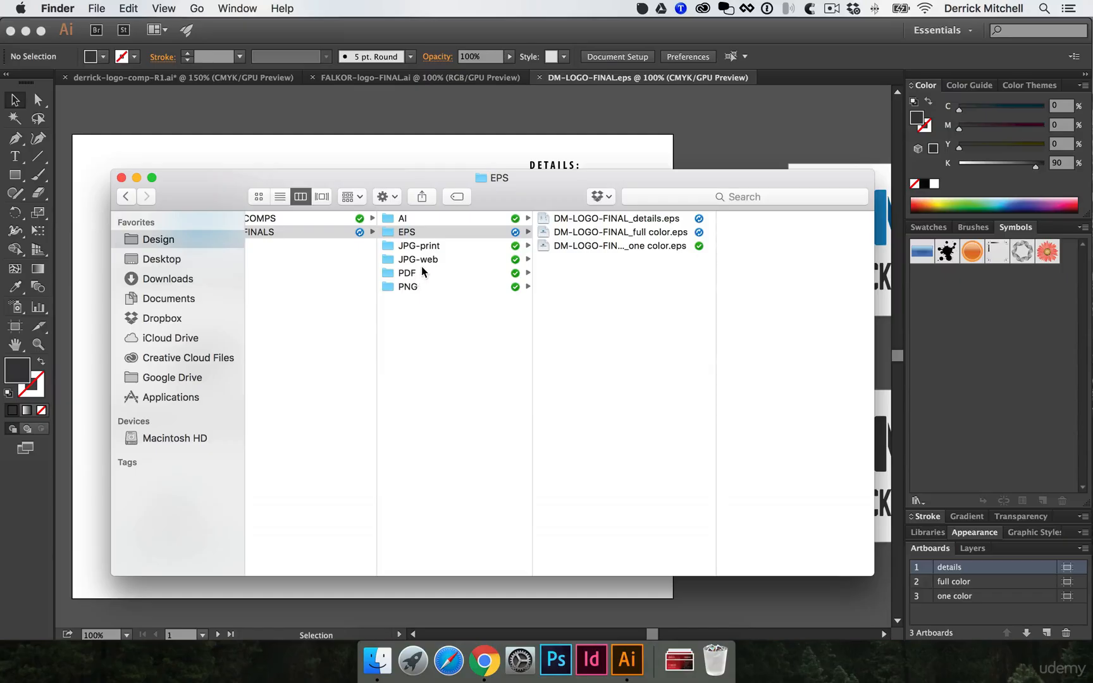
Switch back to Illustrator and begin saving the logo document under a new format, choosing Adobe PDF (pdf).
{"action": "left_click", "coordinate": [351, 146]}
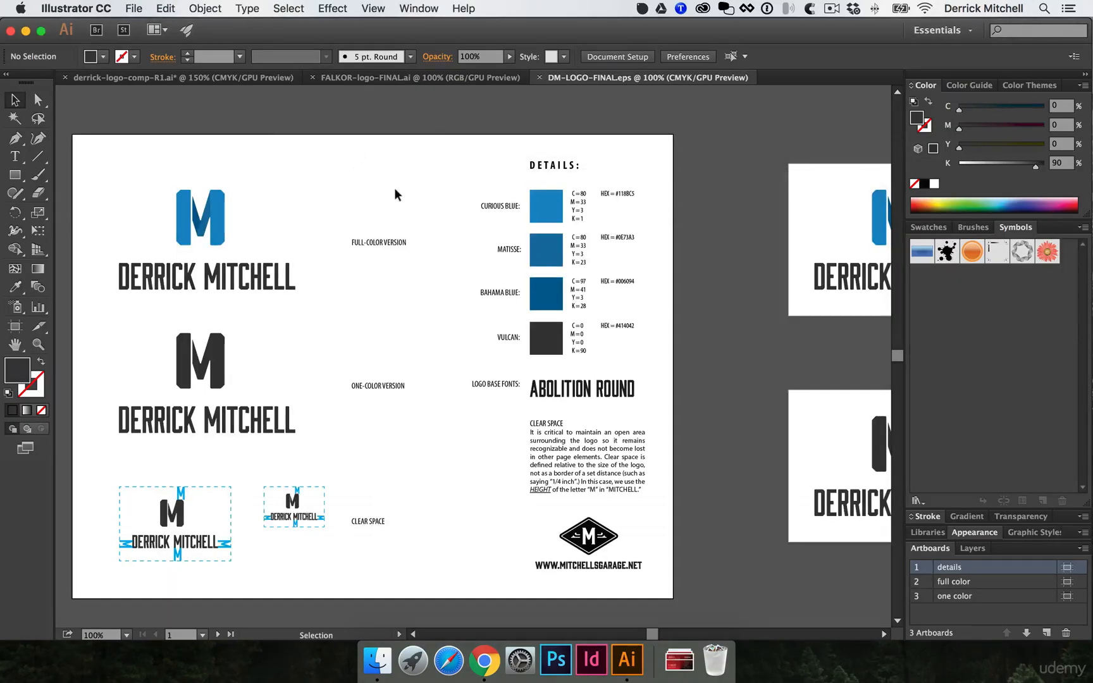
{"action": "left_click", "coordinate": [133, 6]}
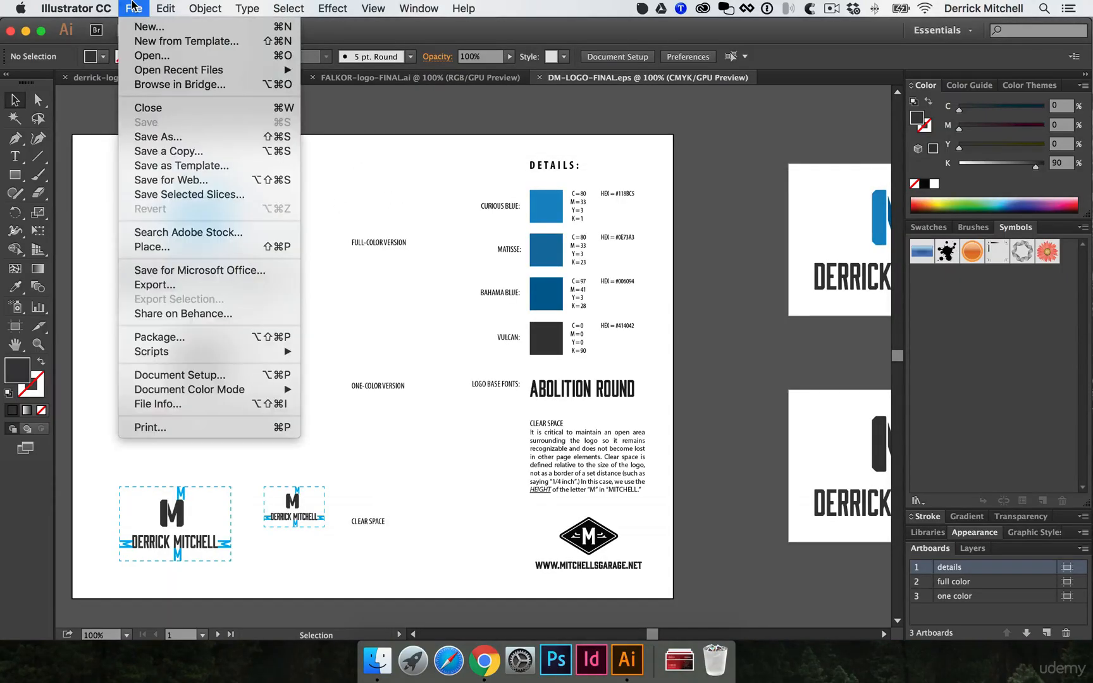
{"action": "left_click", "coordinate": [158, 136]}
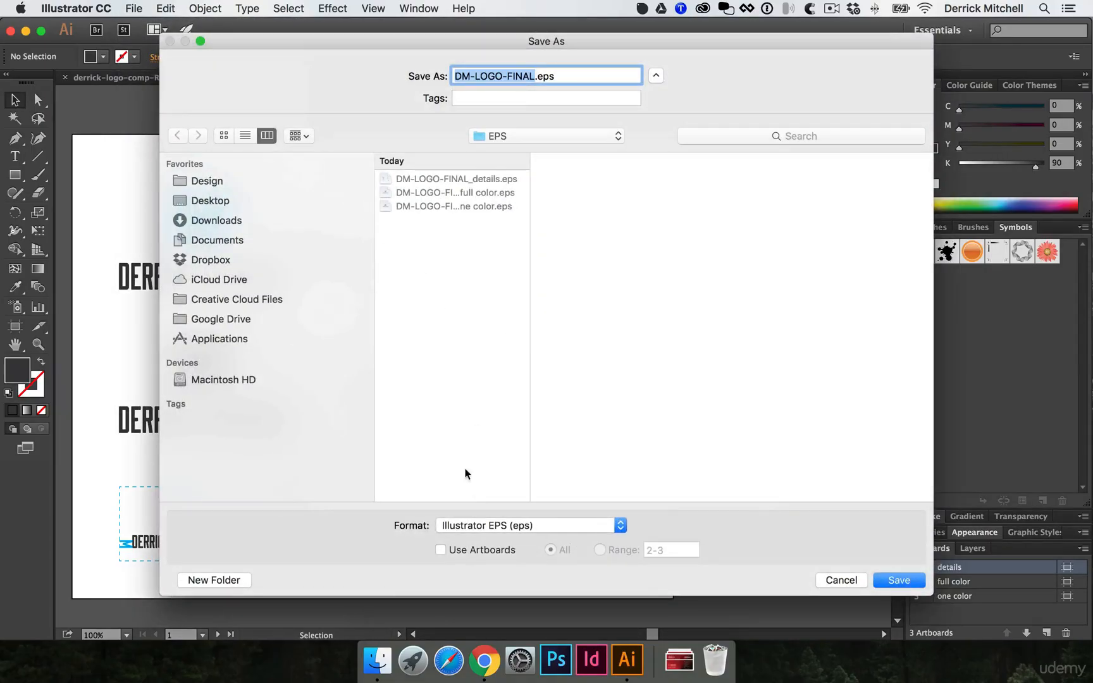
{"action": "left_click", "coordinate": [530, 525]}
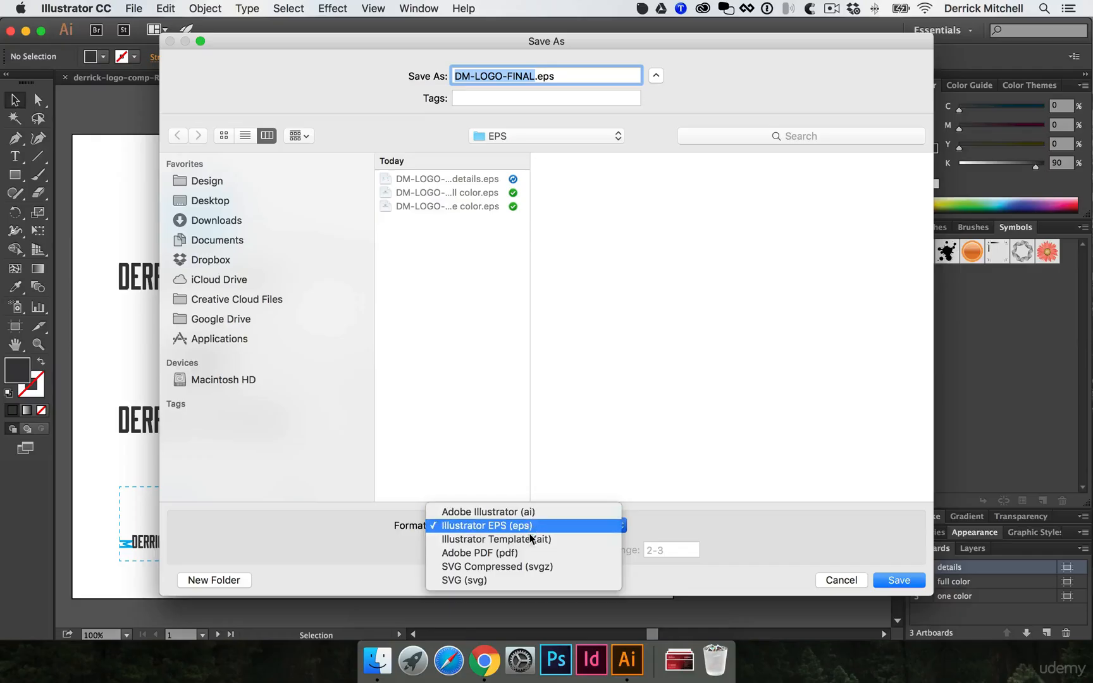
{"action": "left_click", "coordinate": [494, 553]}
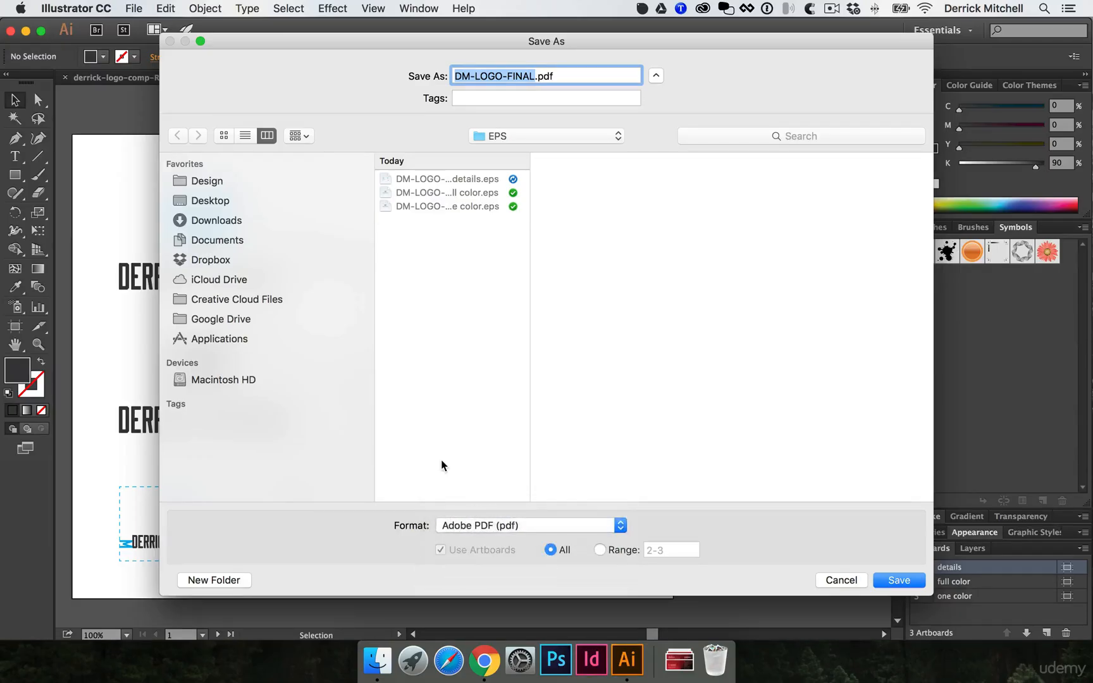
Save DM-LOGO-FINAL.pdf with all artboards into the FINALS > PDF folder using the Illustrator Default preset.
{"action": "left_click", "coordinate": [537, 142]}
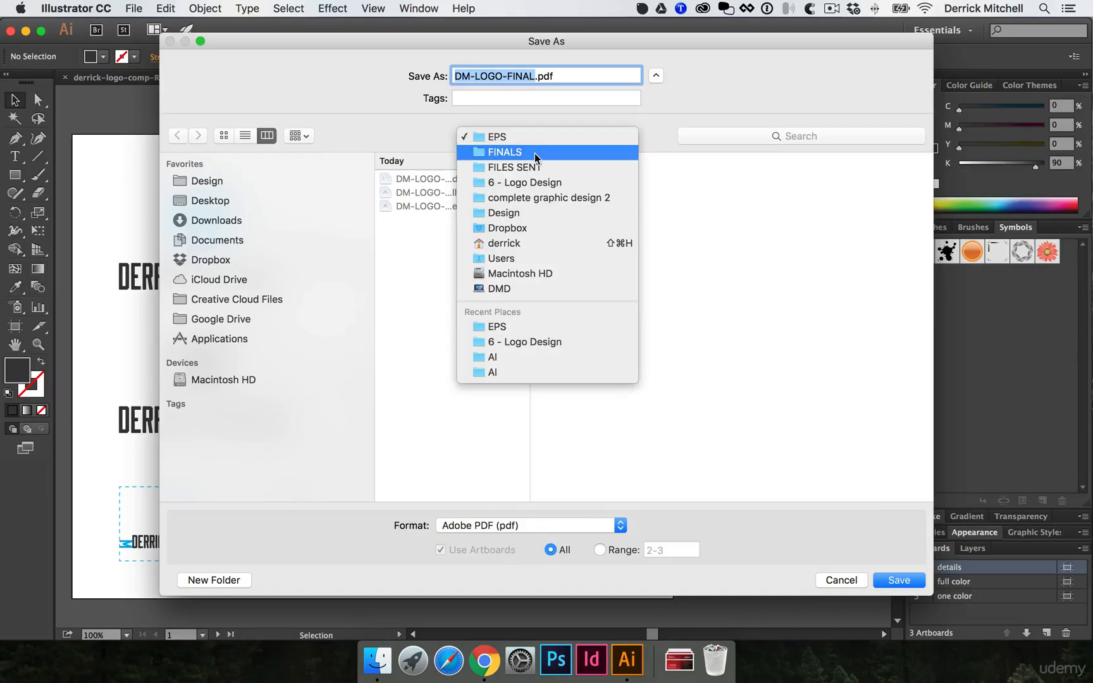
{"action": "left_click", "coordinate": [535, 154]}
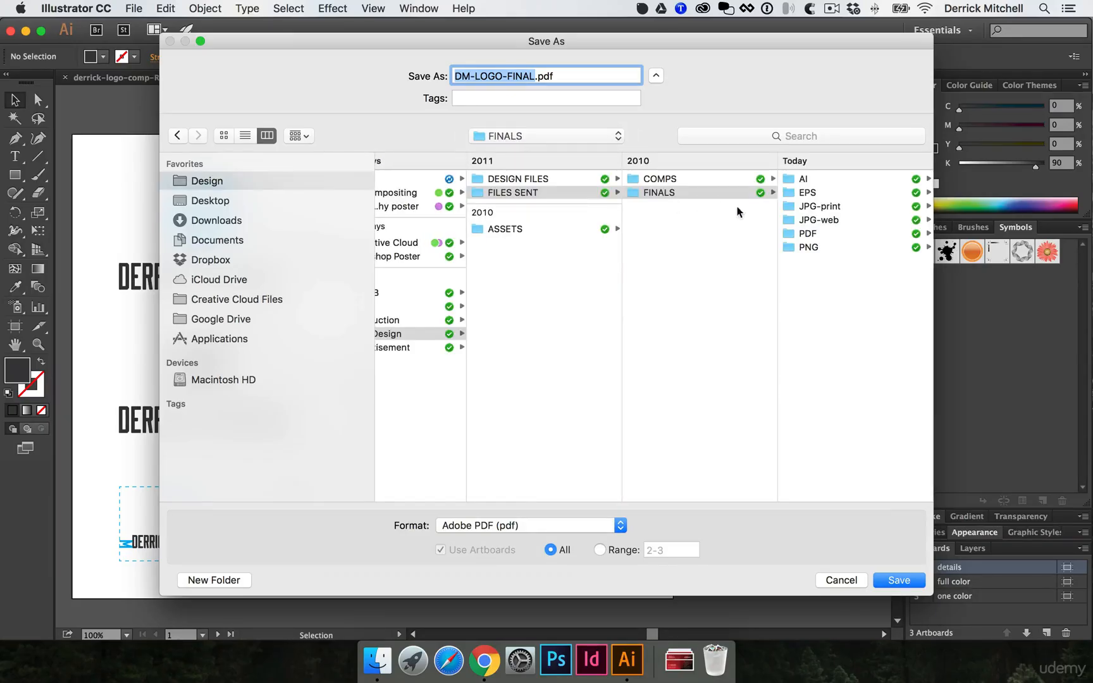
{"action": "left_click", "coordinate": [817, 206]}
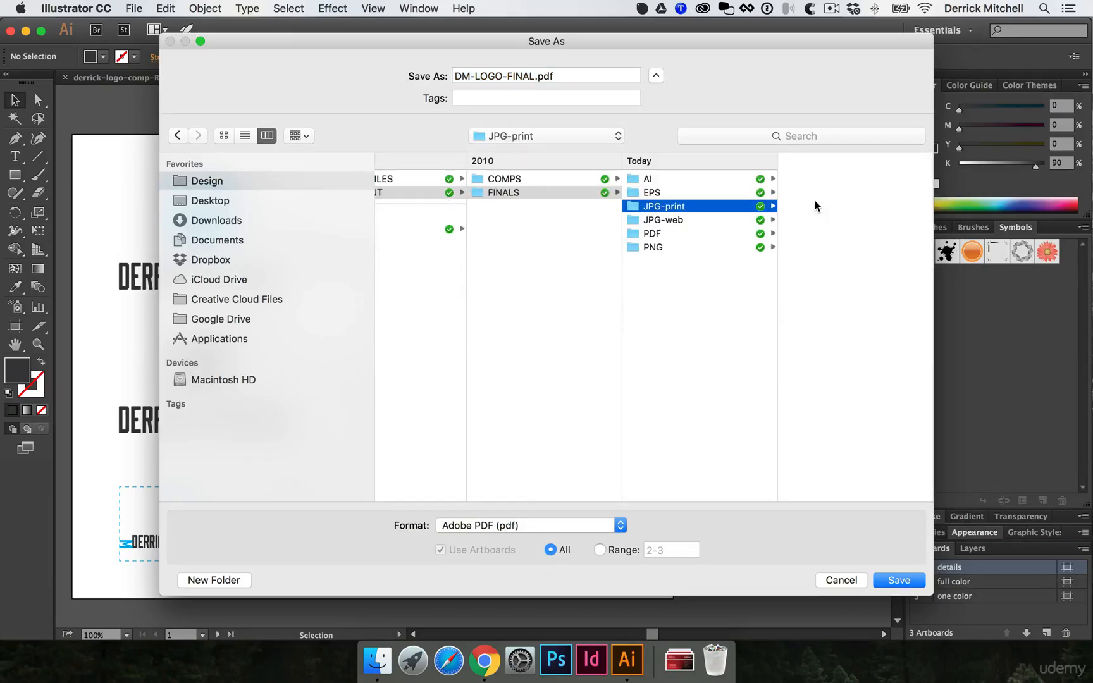
{"action": "left_click", "coordinate": [678, 236]}
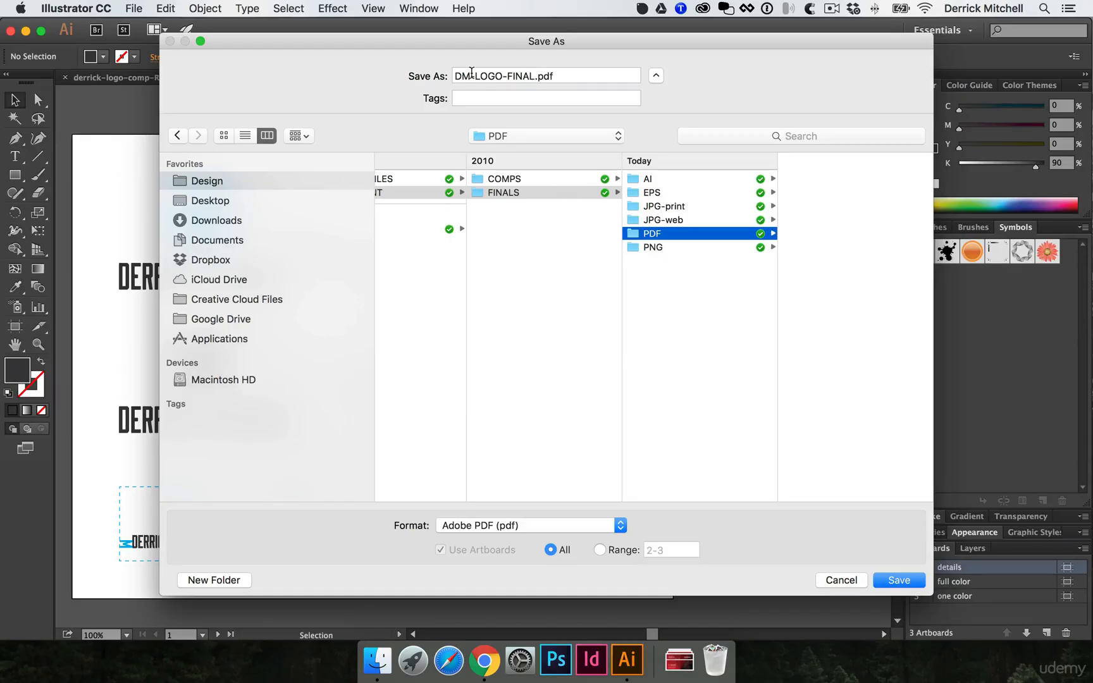
{"action": "left_click", "coordinate": [900, 580]}
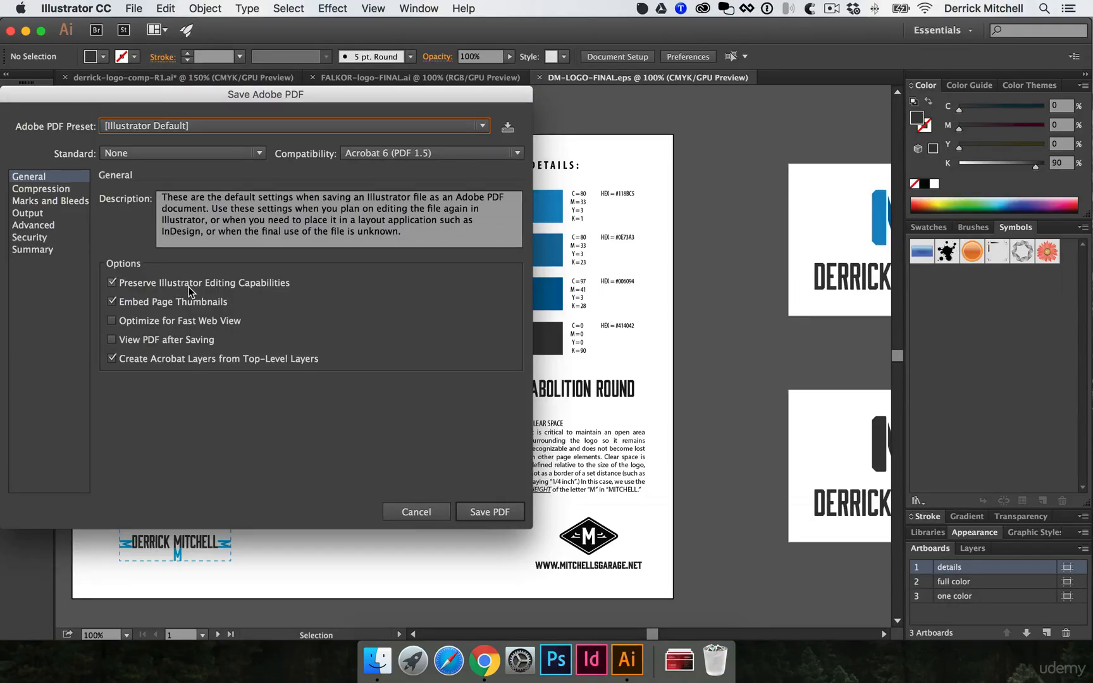
{"action": "left_click", "coordinate": [492, 512]}
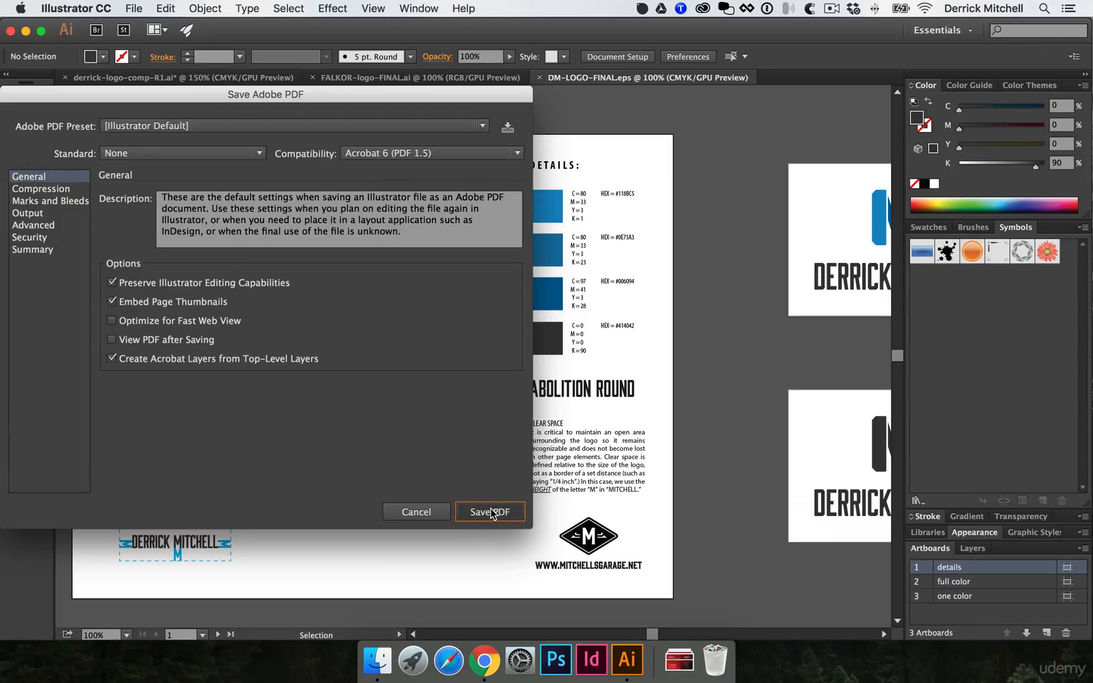
Switch to Finder and preview each page of DM-LOGO-FINAL.pdf in the FINALS > PDF folder.
{"action": "left_click", "coordinate": [378, 660]}
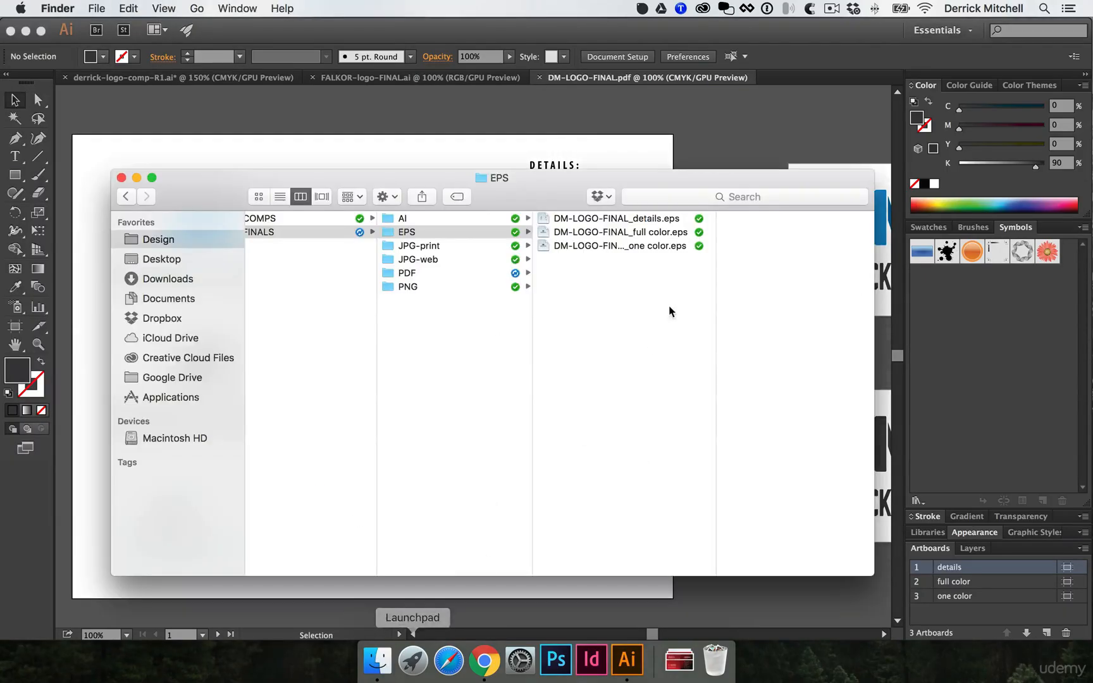
{"action": "left_click", "coordinate": [471, 274]}
{"action": "left_click", "coordinate": [607, 218]}
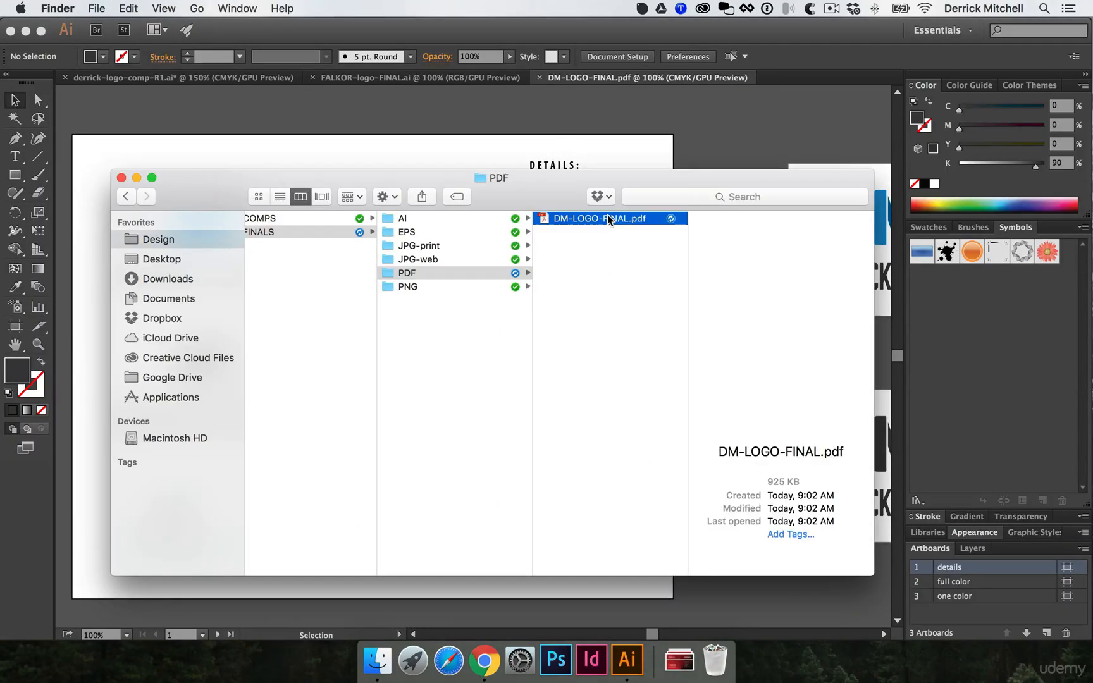
{"action": "key", "text": "space"}
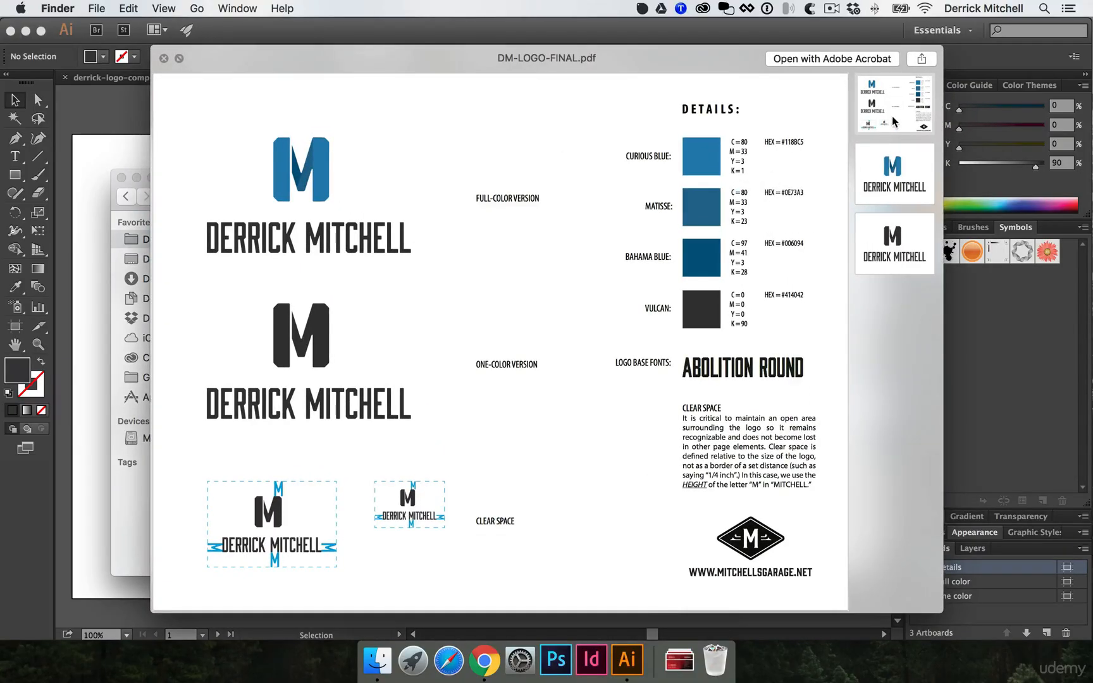
{"action": "left_click", "coordinate": [892, 168]}
{"action": "left_click", "coordinate": [896, 233]}
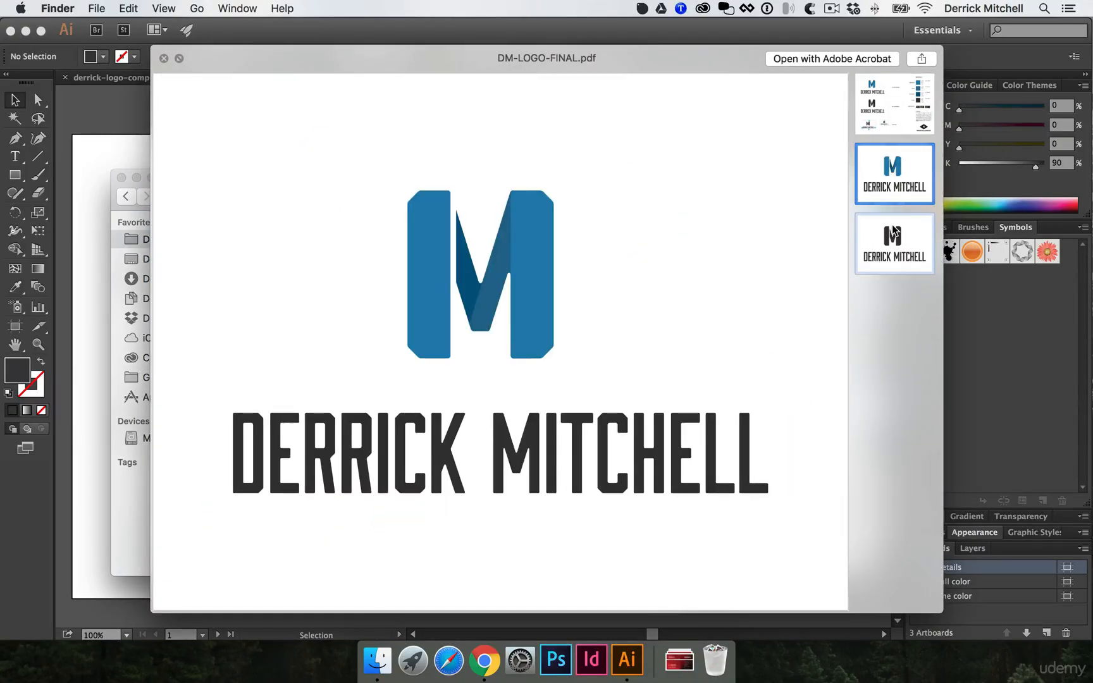
{"action": "left_click", "coordinate": [903, 166]}
{"action": "left_click", "coordinate": [905, 108]}
{"action": "key", "text": "space"}
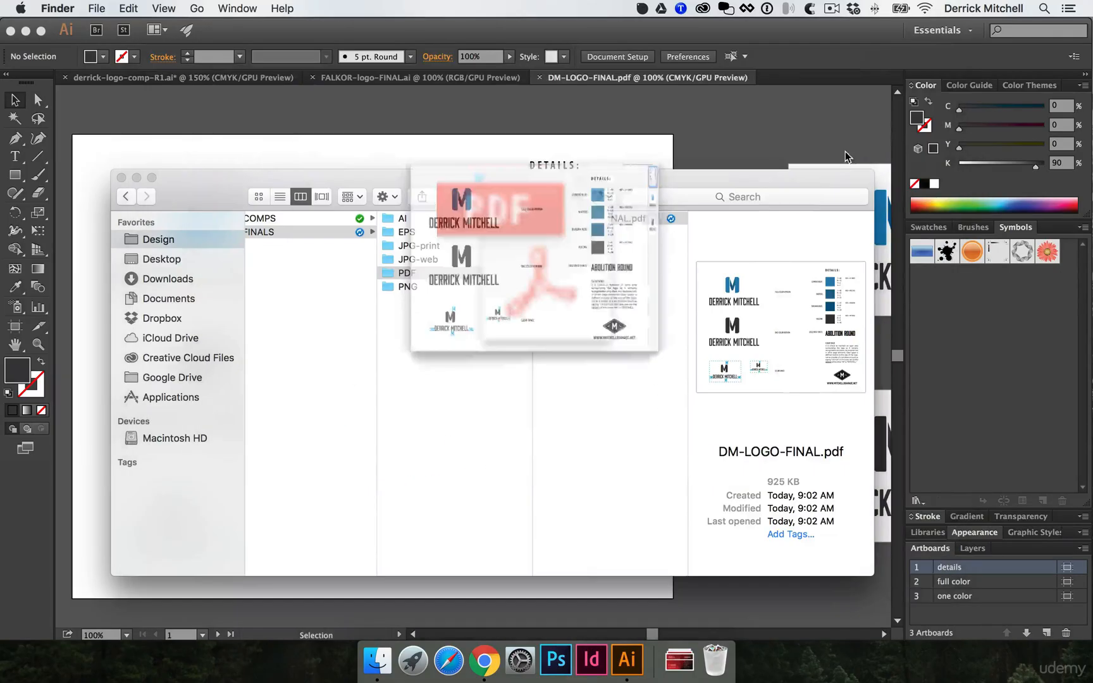
Back in Illustrator, set up a PNG export of DM-LOGO-FINAL using all artboards, with FINALS > PNG as the destination folder.
{"action": "left_click", "coordinate": [562, 149]}
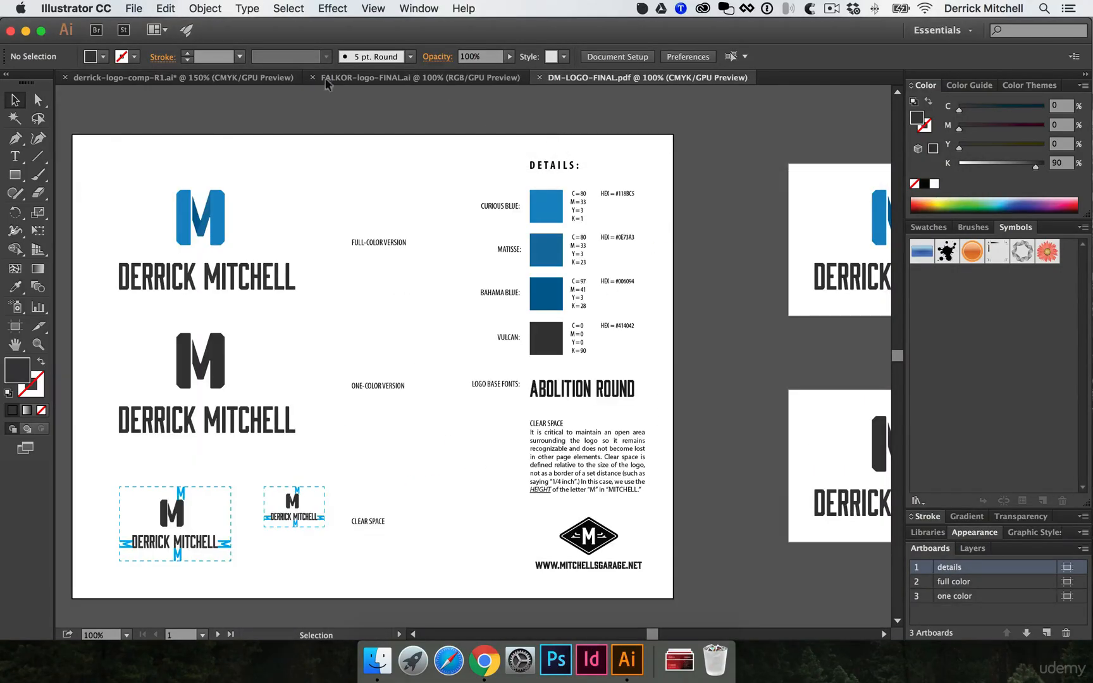
{"action": "left_click", "coordinate": [134, 9]}
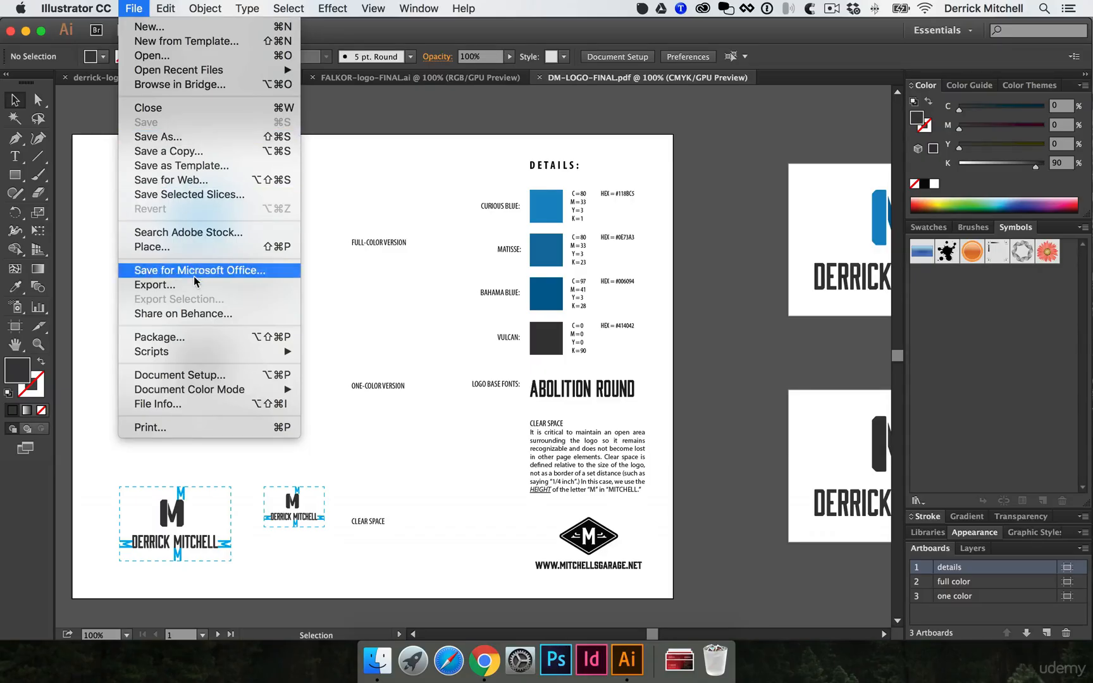
{"action": "left_click", "coordinate": [175, 286]}
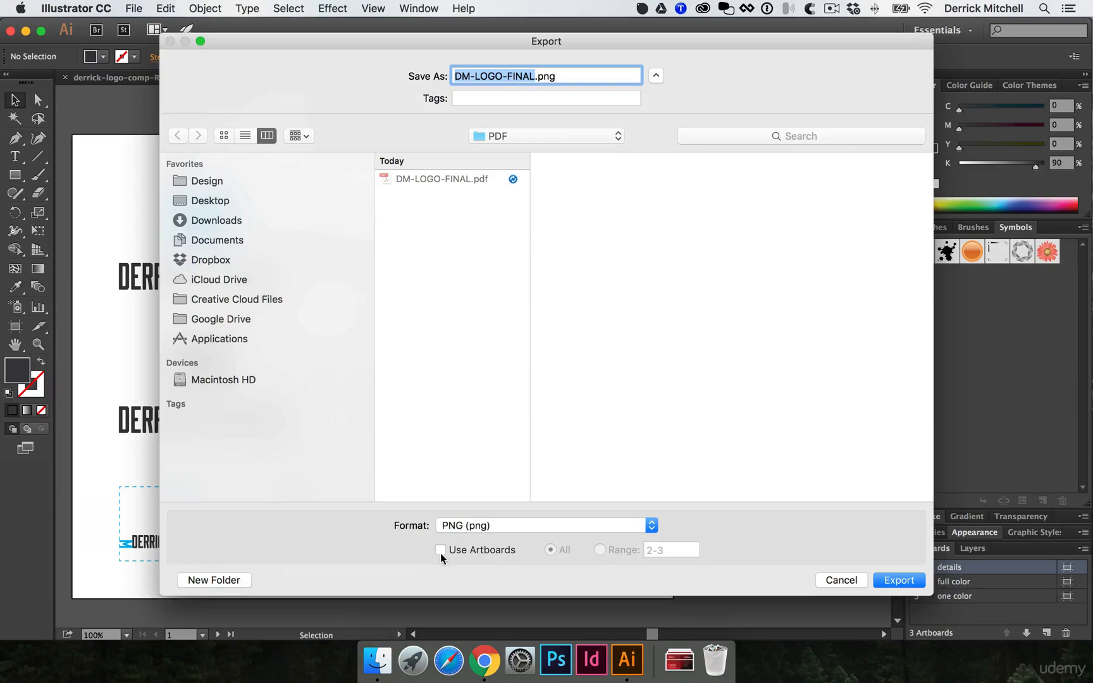
{"action": "left_click", "coordinate": [442, 550]}
{"action": "left_click", "coordinate": [515, 136]}
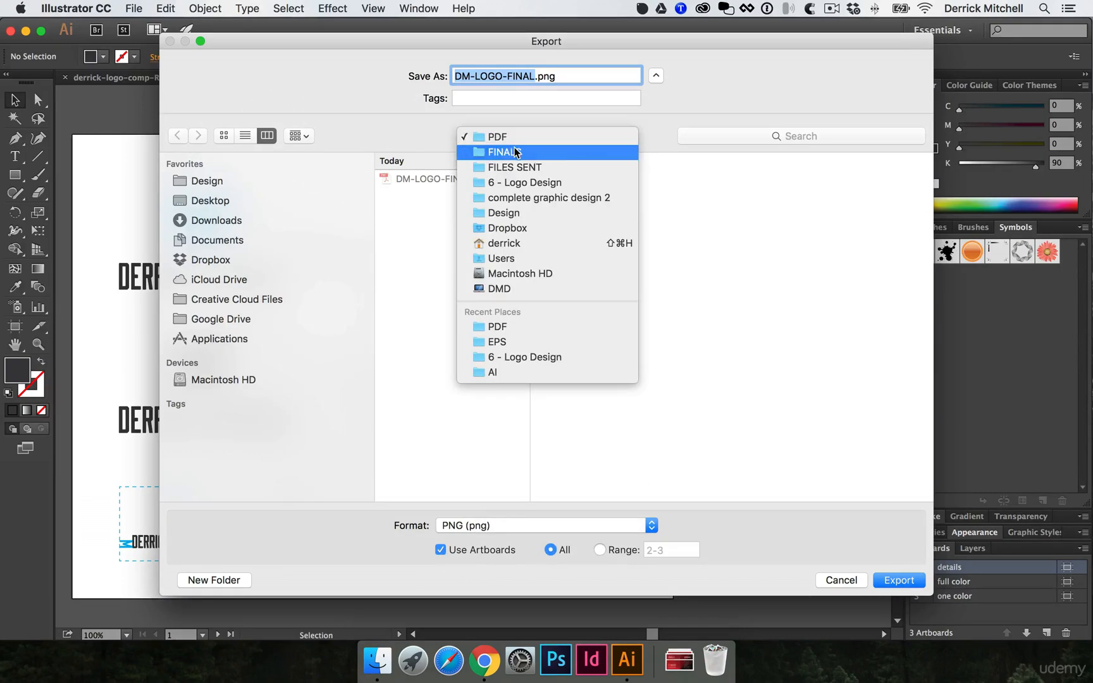
{"action": "left_click", "coordinate": [524, 167]}
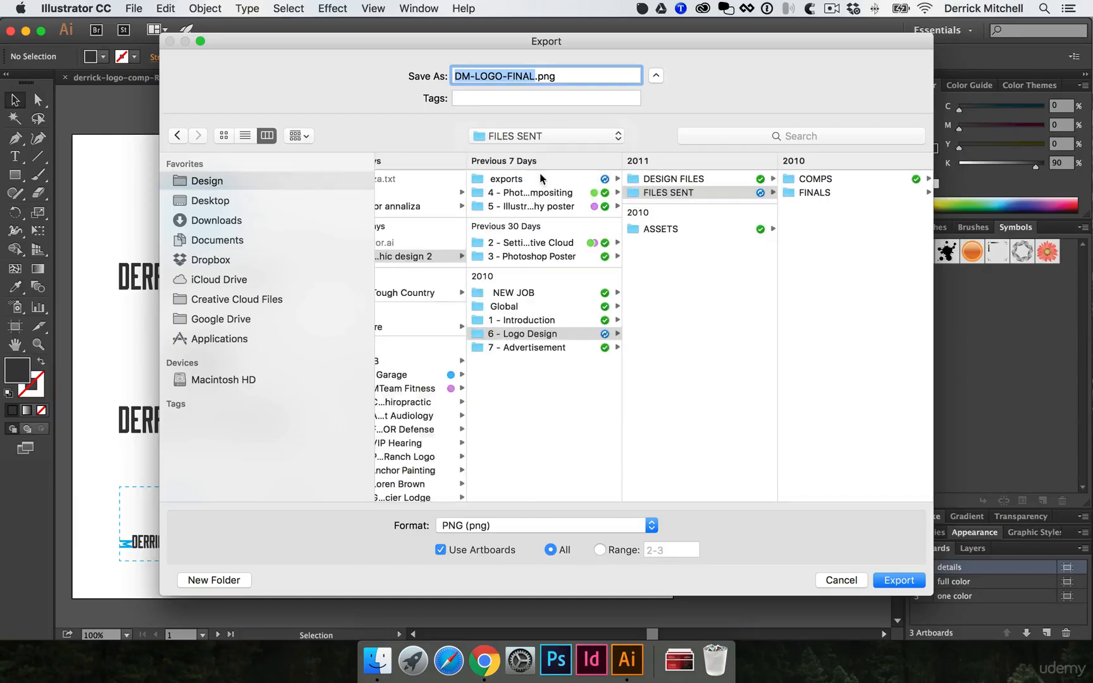
{"action": "left_click", "coordinate": [799, 193]}
{"action": "left_click", "coordinate": [819, 221]}
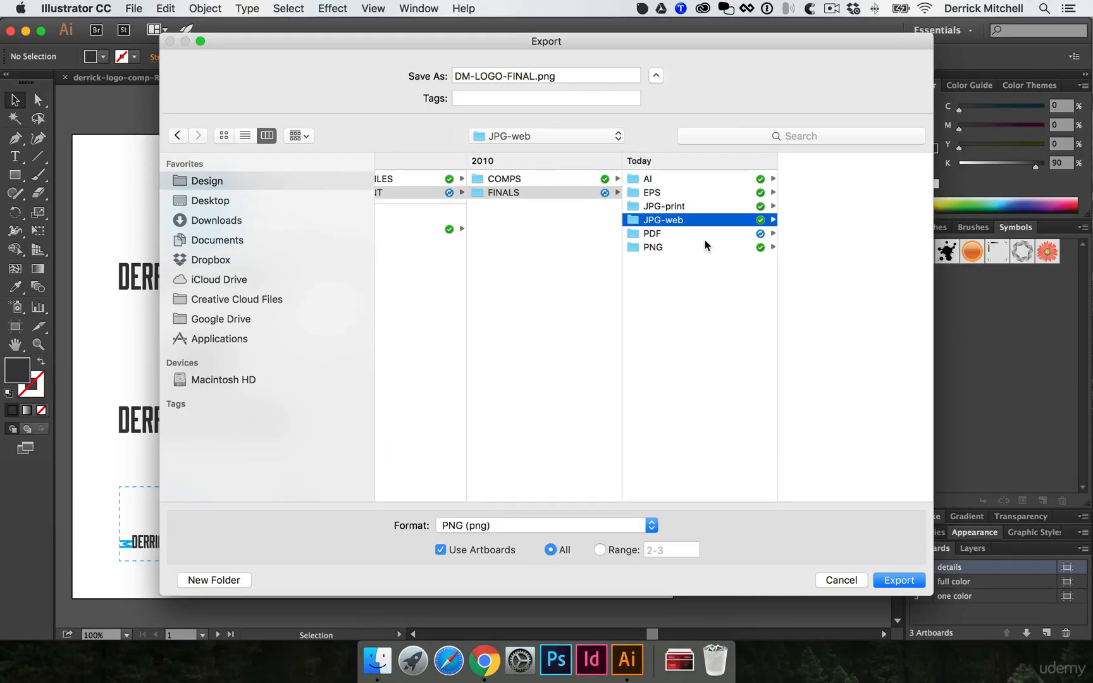
{"action": "left_click", "coordinate": [696, 249]}
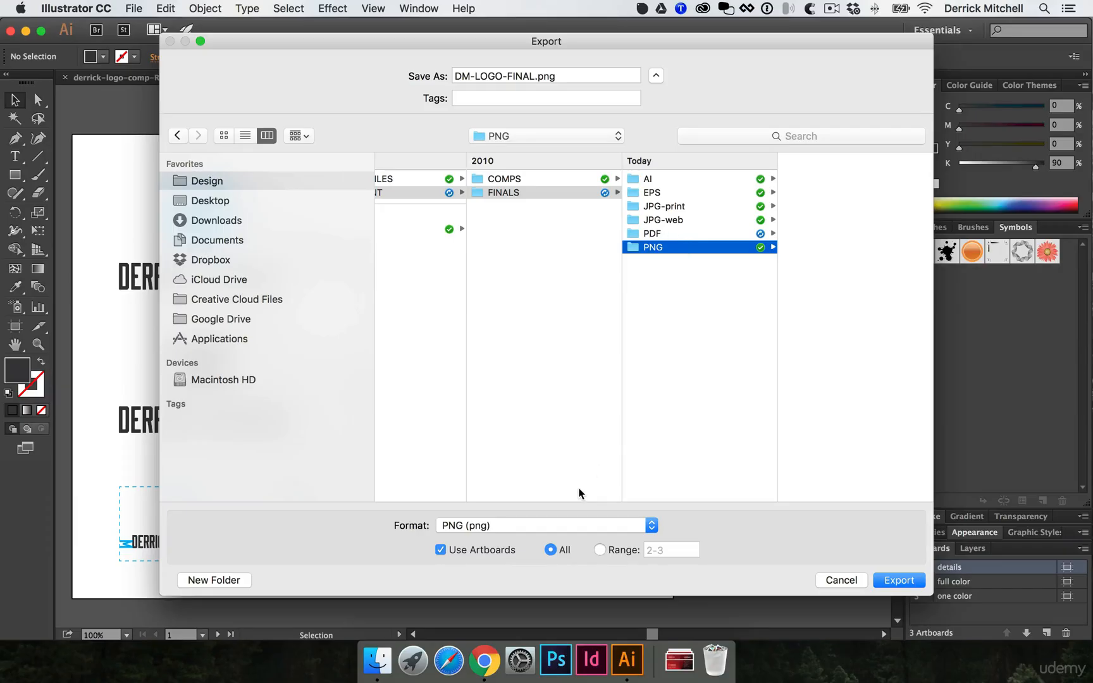
{"action": "left_click", "coordinate": [911, 580]}
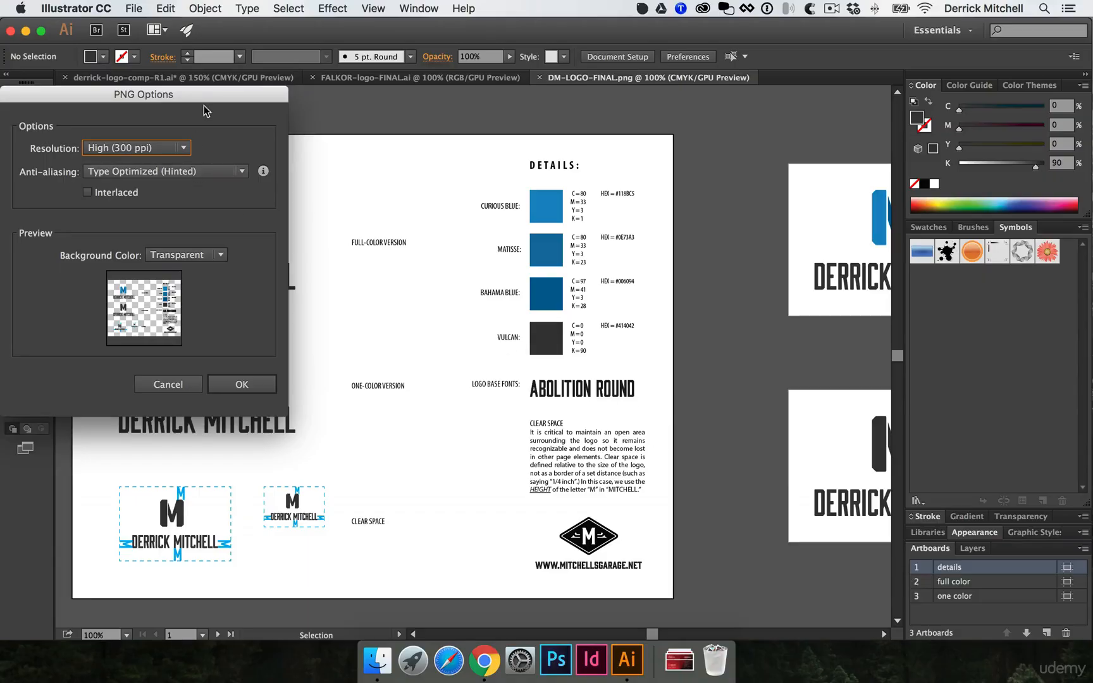
Export the PNGs at High (300 ppi) resolution with a Transparent background color.
{"action": "left_click_drag", "start_coordinate": [204, 95], "coordinate": [402, 162]}
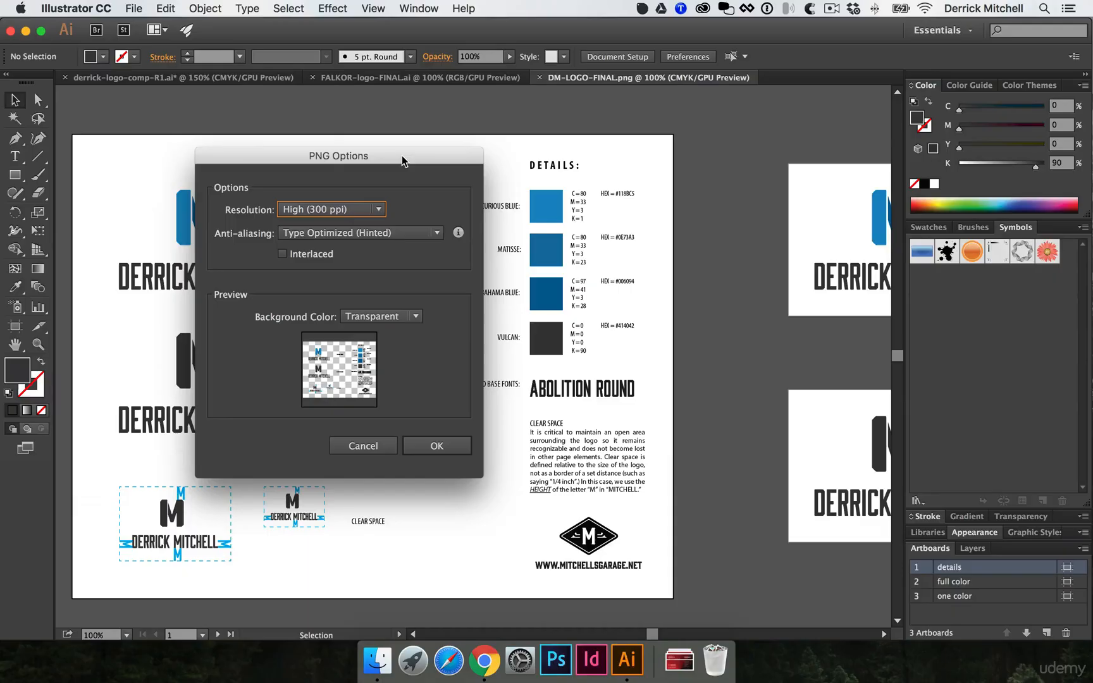
{"action": "left_click", "coordinate": [319, 211]}
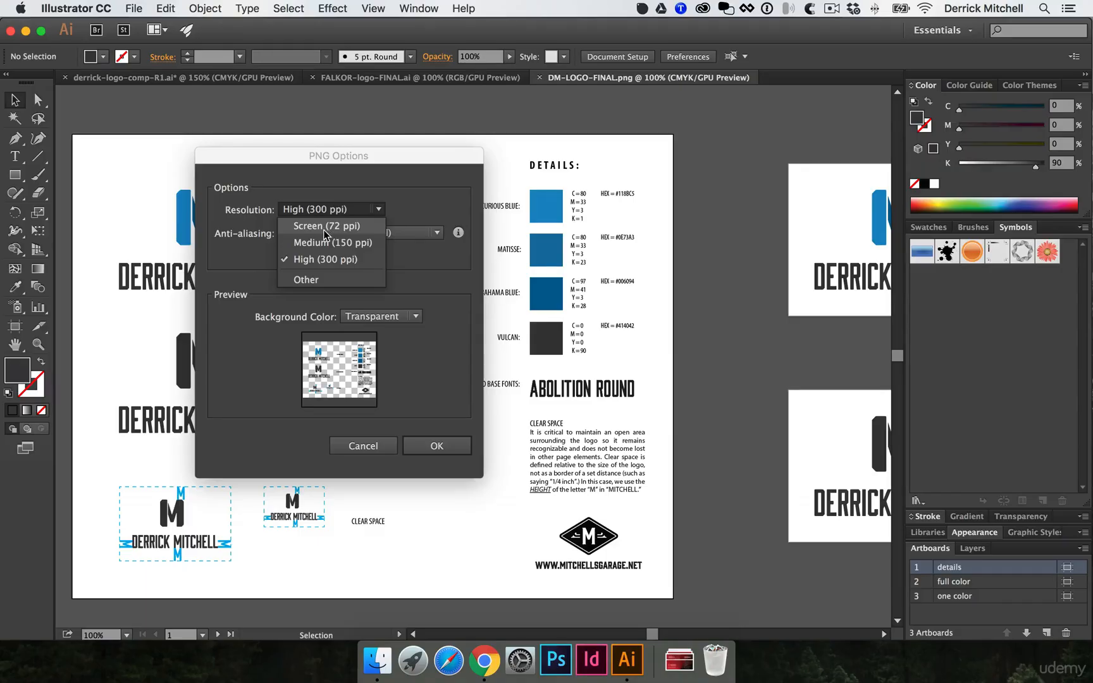
{"action": "left_click", "coordinate": [399, 206]}
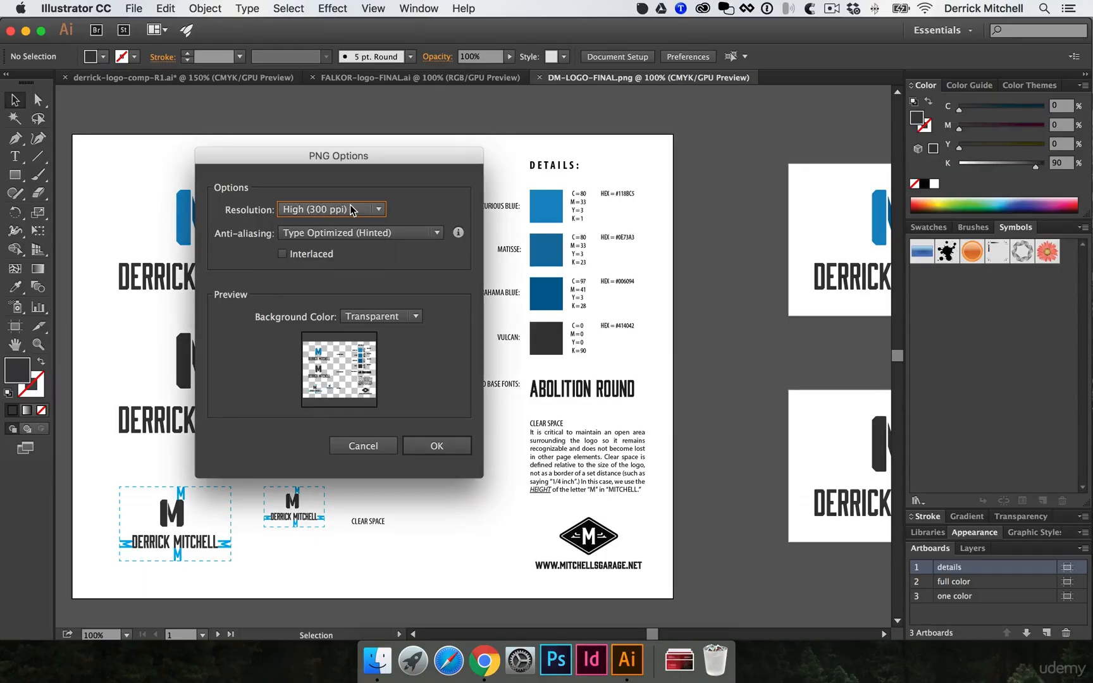
{"action": "left_click", "coordinate": [376, 318]}
{"action": "left_click", "coordinate": [375, 334]}
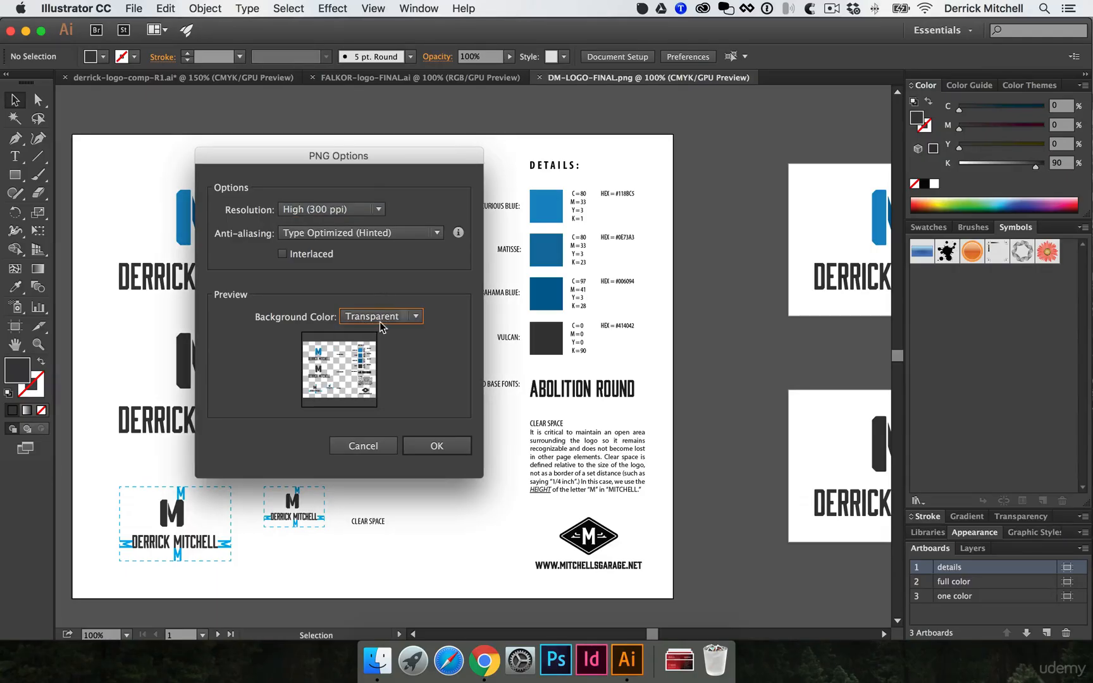
{"action": "left_click", "coordinate": [445, 450]}
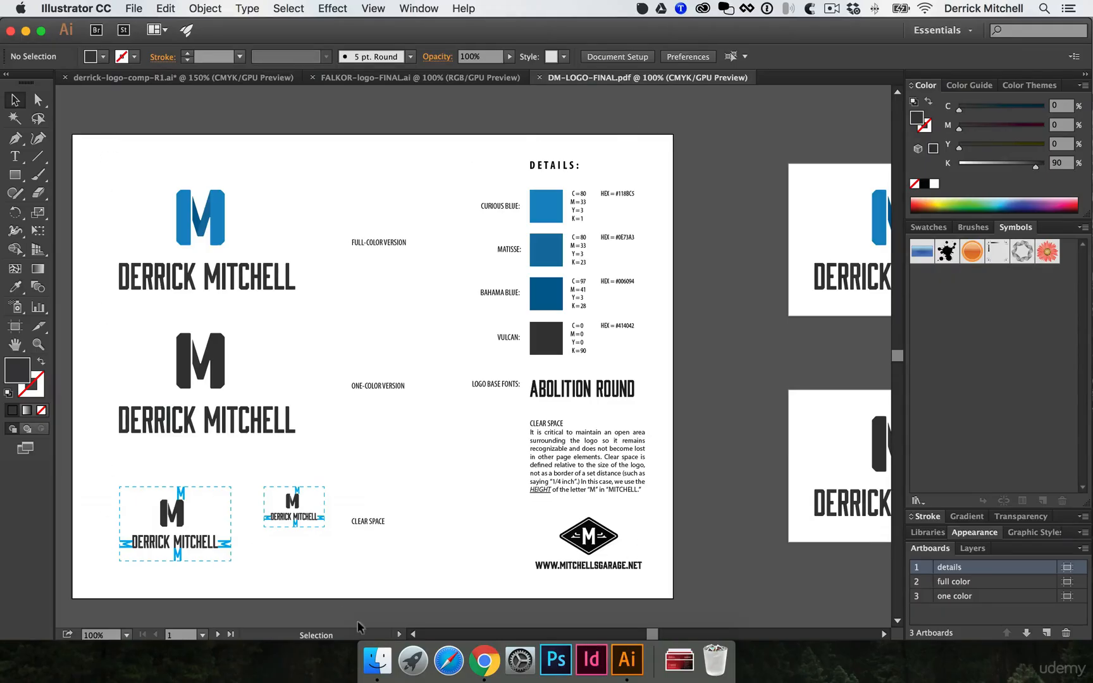
Switch to Finder and preview DM-LOGO-FINAL_details.png in the PNG folder to check its transparent background.
{"action": "left_click", "coordinate": [377, 661]}
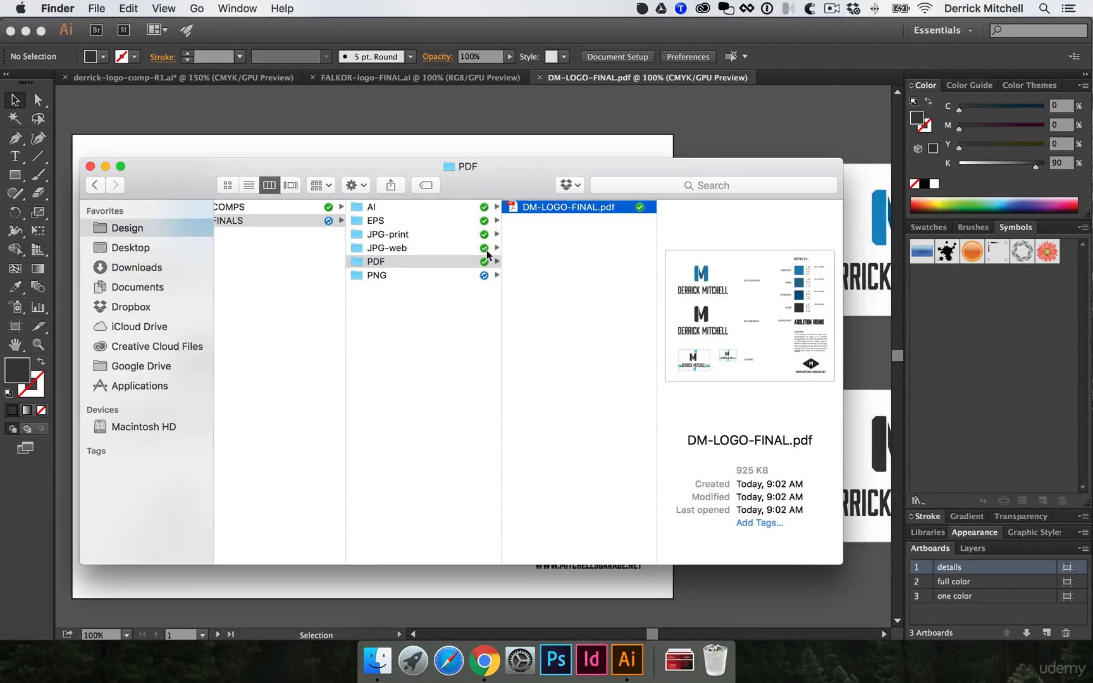
{"action": "left_click", "coordinate": [473, 273]}
{"action": "left_click", "coordinate": [564, 206]}
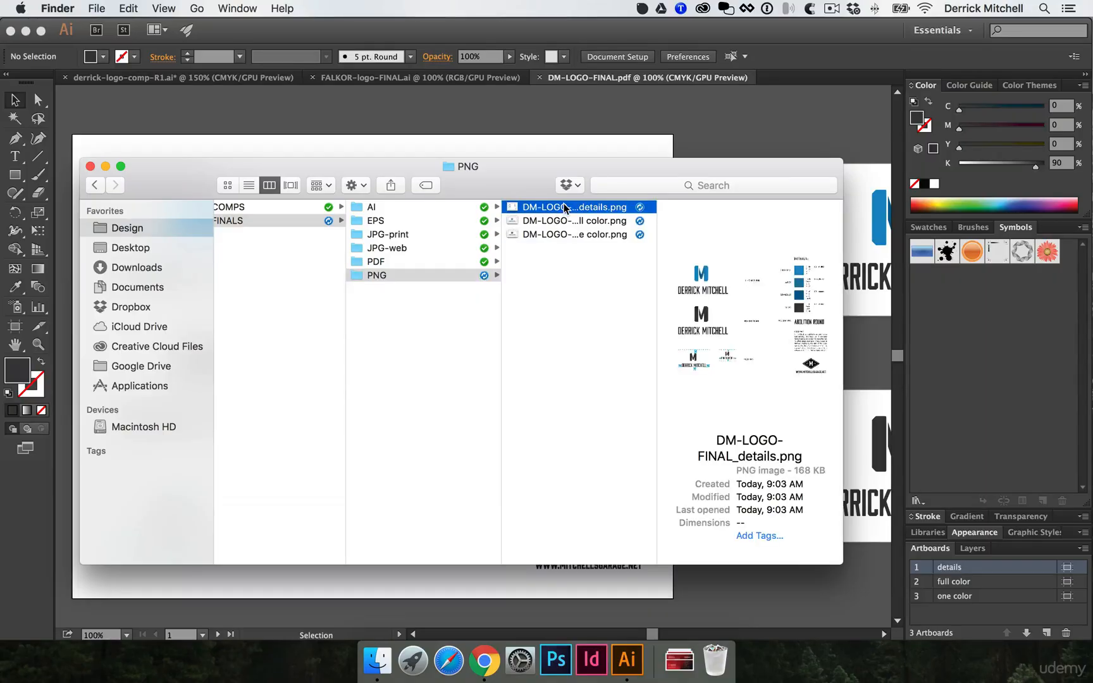
{"action": "key", "text": "space"}
{"action": "left_click_drag", "start_coordinate": [383, 68], "coordinate": [526, 105]}
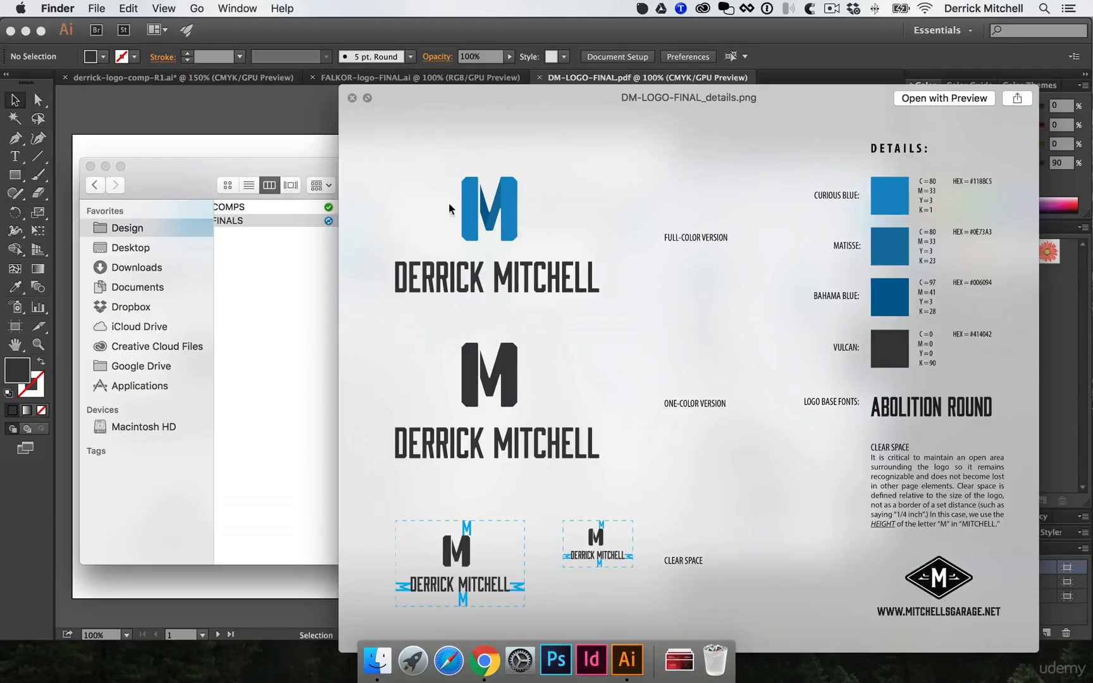
{"action": "left_click", "coordinate": [349, 95]}
Preview the full color and one color PNG files to check their transparent backgrounds.
{"action": "left_click", "coordinate": [610, 221]}
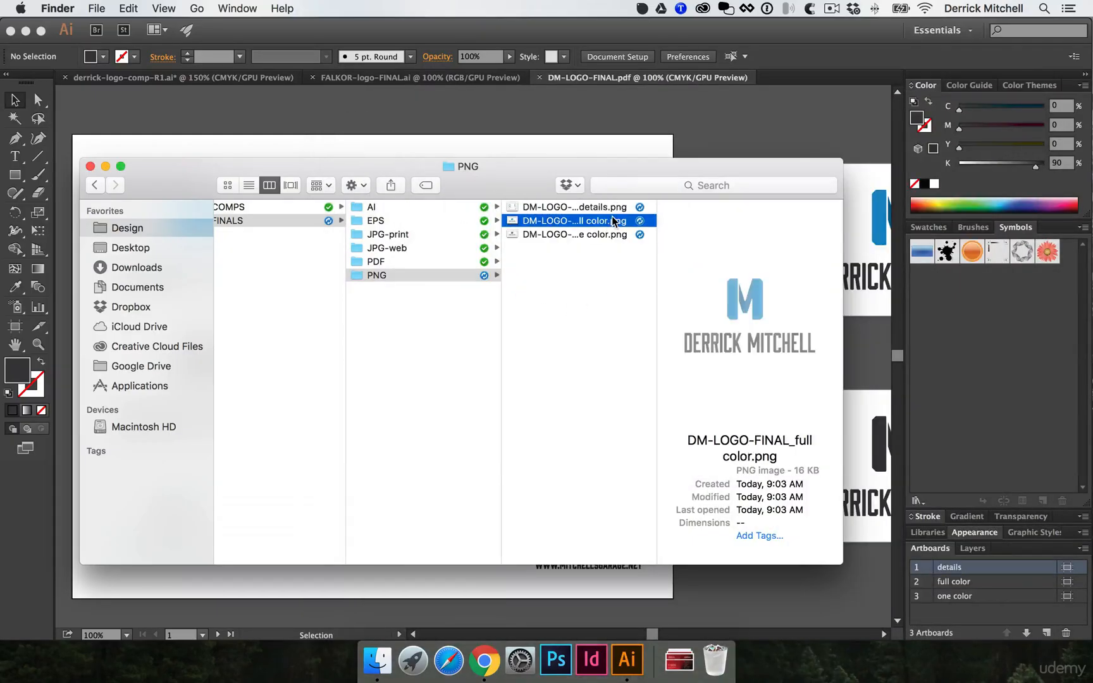
{"action": "key", "text": "space"}
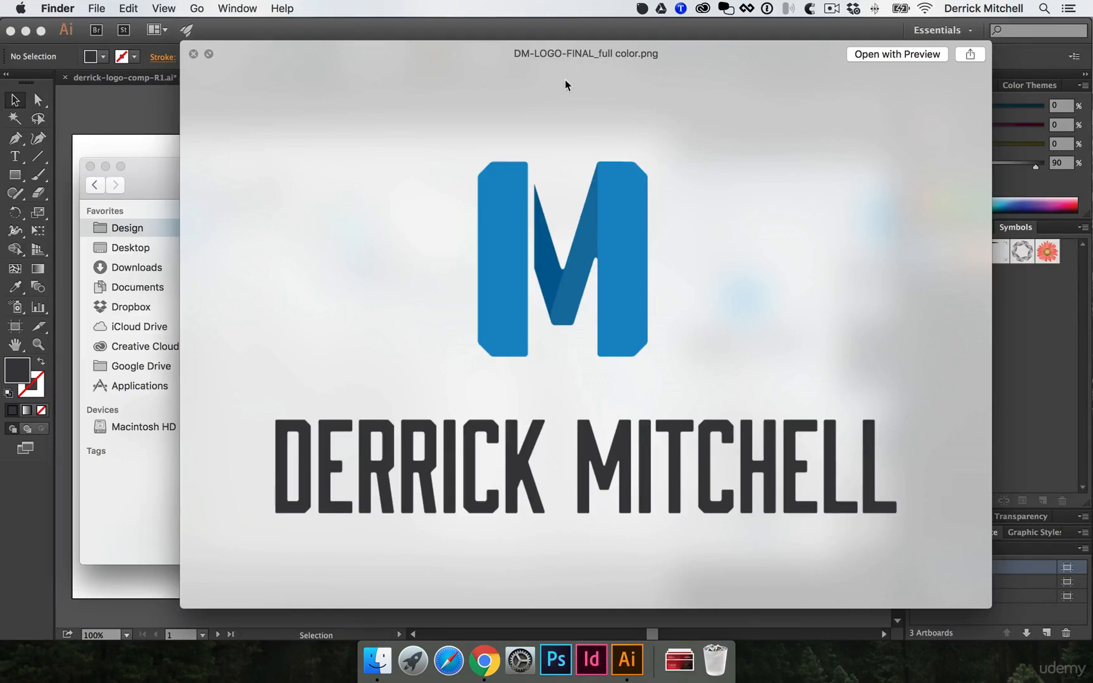
{"action": "left_click_drag", "start_coordinate": [565, 80], "coordinate": [622, 118]}
{"action": "left_click", "coordinate": [248, 93]}
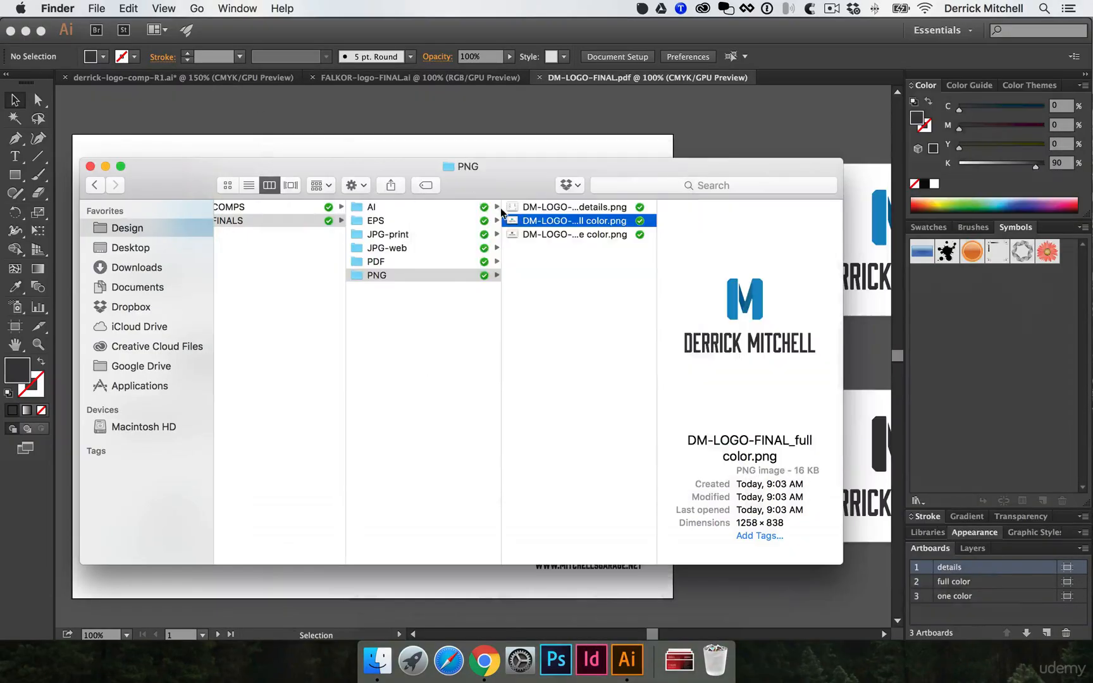
{"action": "left_click", "coordinate": [576, 234]}
{"action": "key", "text": "space"}
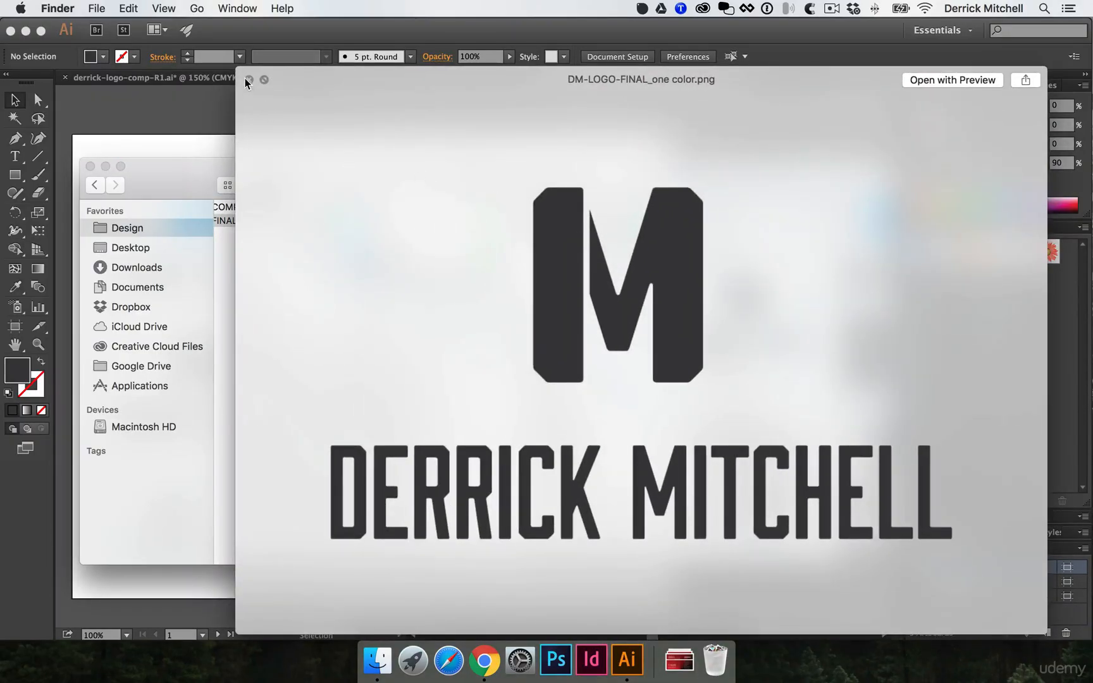
{"action": "left_click", "coordinate": [248, 80]}
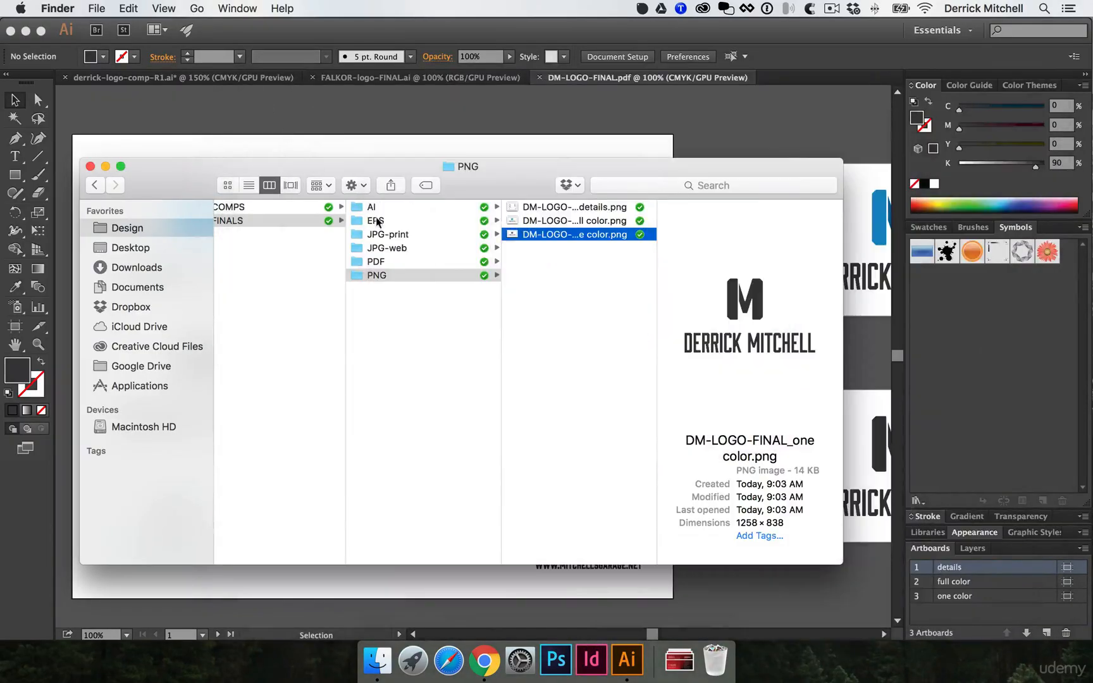
Back in Illustrator, set up a JPEG (jpg) export of DM-LOGO-FINAL using all artboards, with FINALS > JPG-print as the destination folder.
{"action": "left_click", "coordinate": [417, 236]}
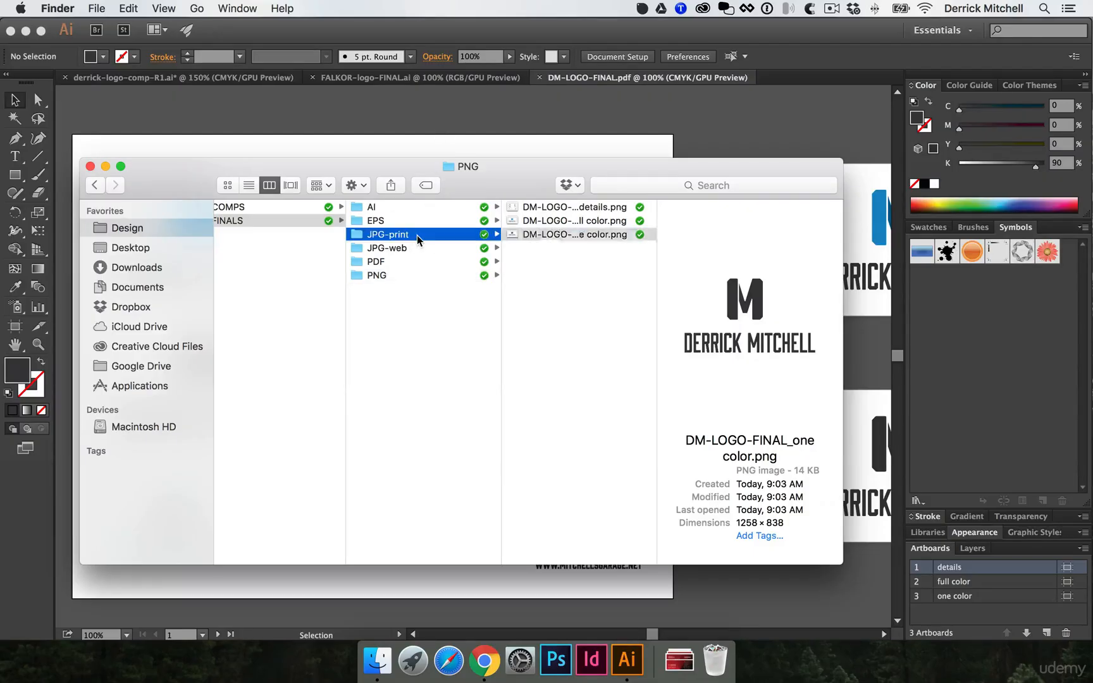
{"action": "left_click", "coordinate": [415, 249]}
{"action": "left_click", "coordinate": [414, 108]}
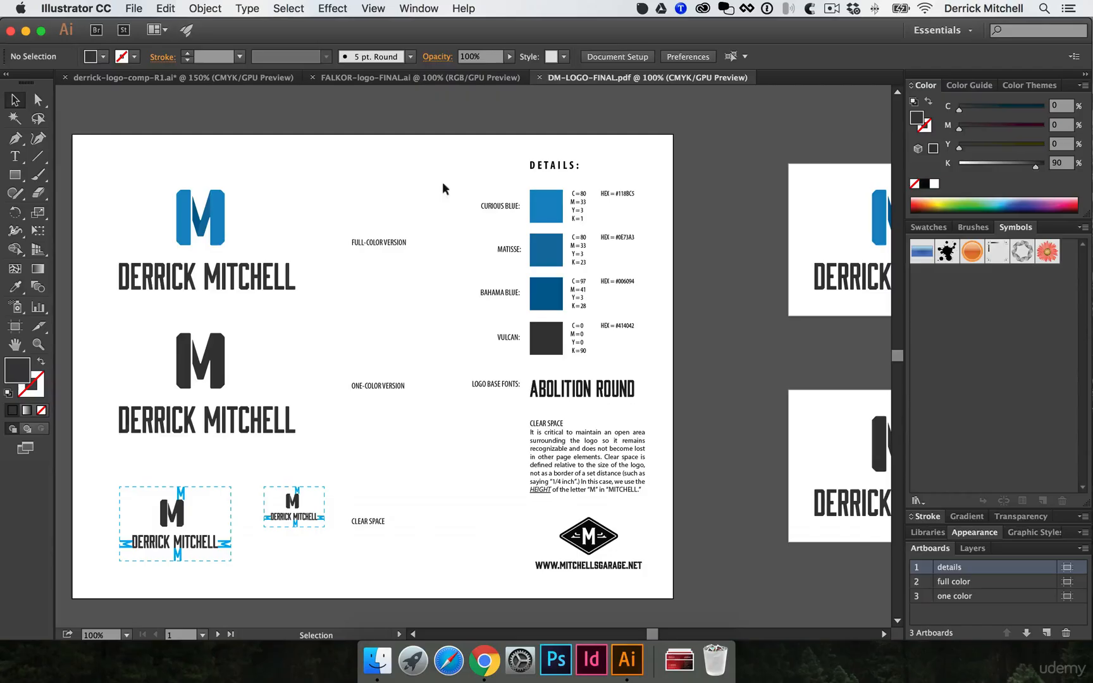
{"action": "left_click", "coordinate": [137, 8]}
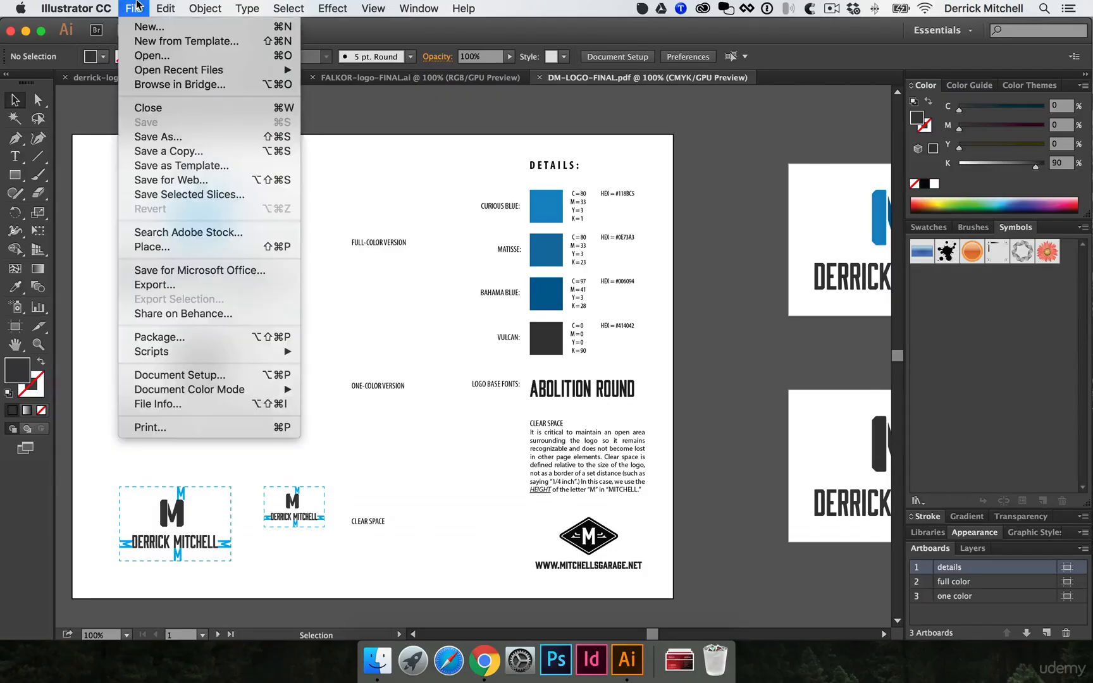
{"action": "left_click", "coordinate": [207, 283]}
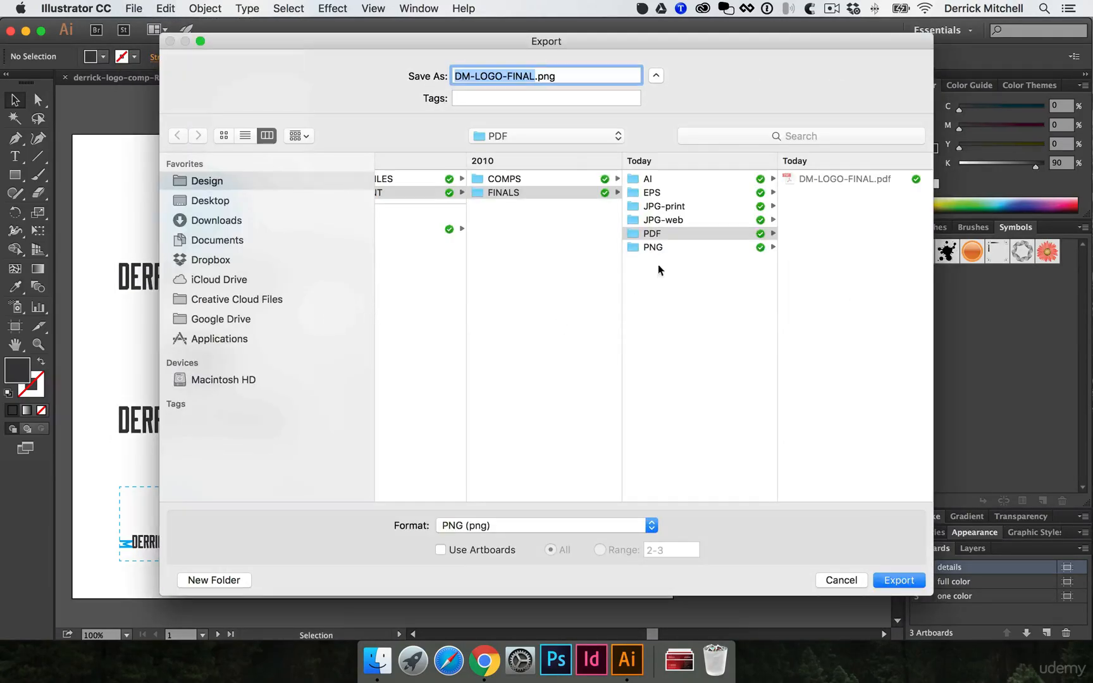
{"action": "left_click", "coordinate": [678, 207]}
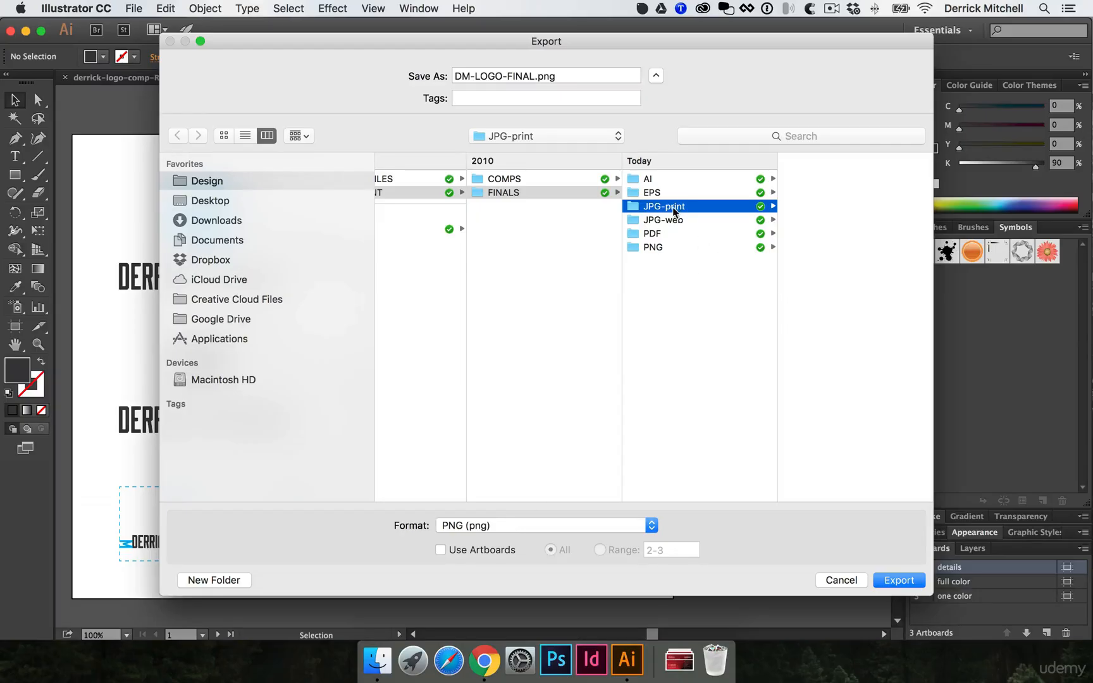
{"action": "left_click", "coordinate": [588, 525]}
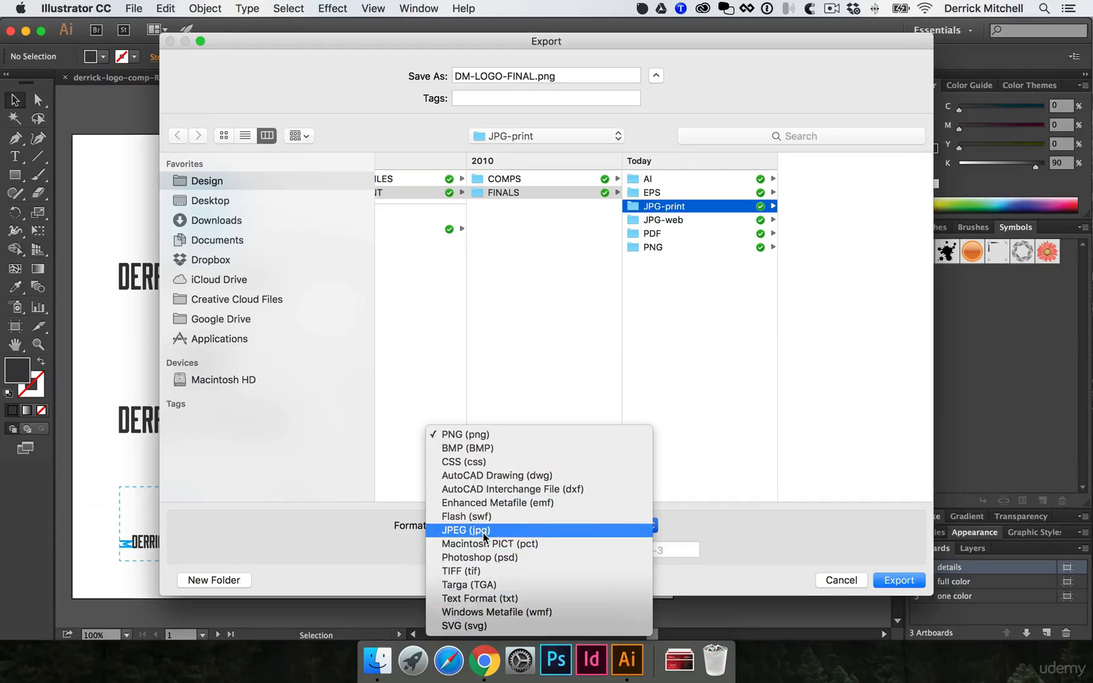
{"action": "left_click", "coordinate": [483, 532]}
{"action": "left_click", "coordinate": [470, 555]}
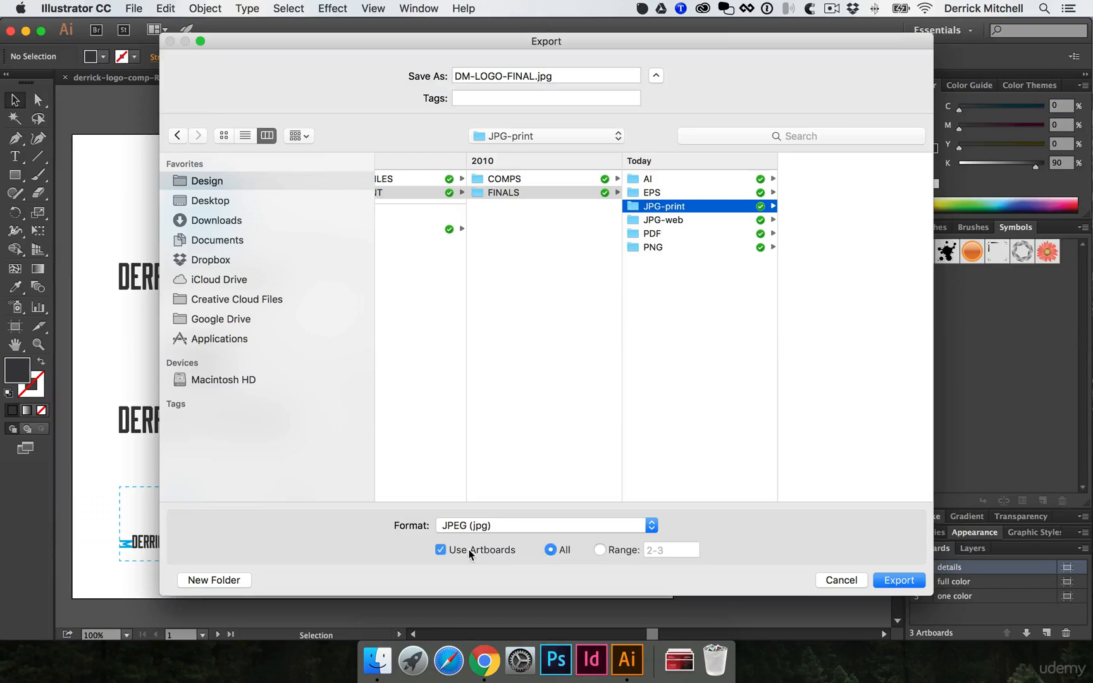
{"action": "left_click_drag", "start_coordinate": [718, 46], "coordinate": [647, 46]}
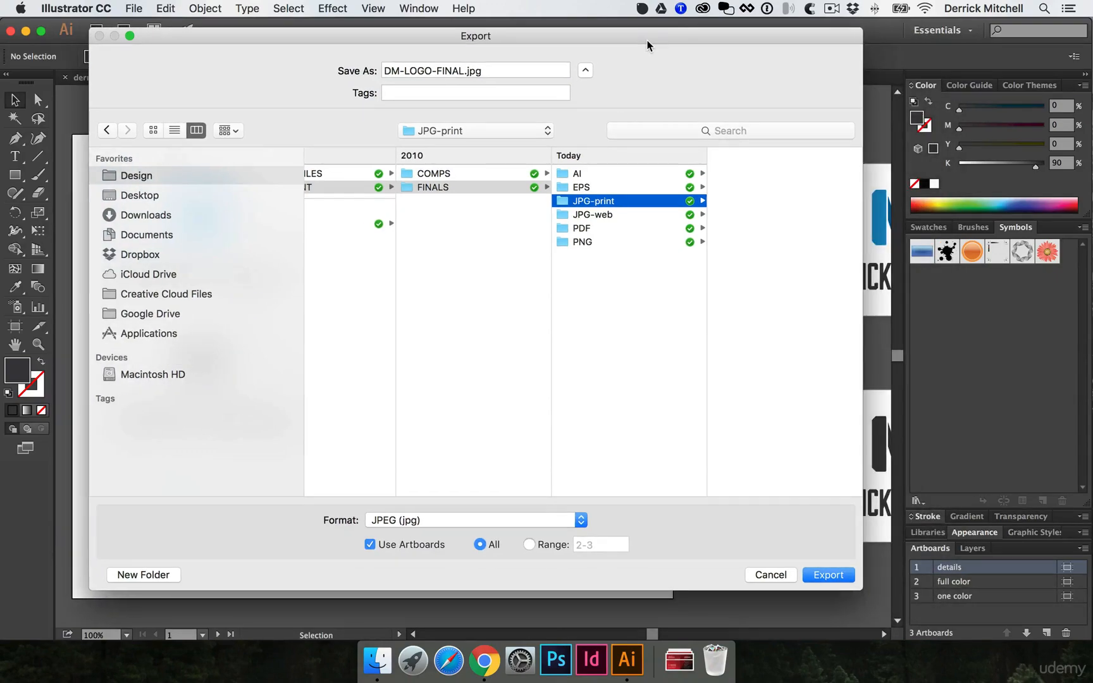
{"action": "left_click", "coordinate": [829, 575]}
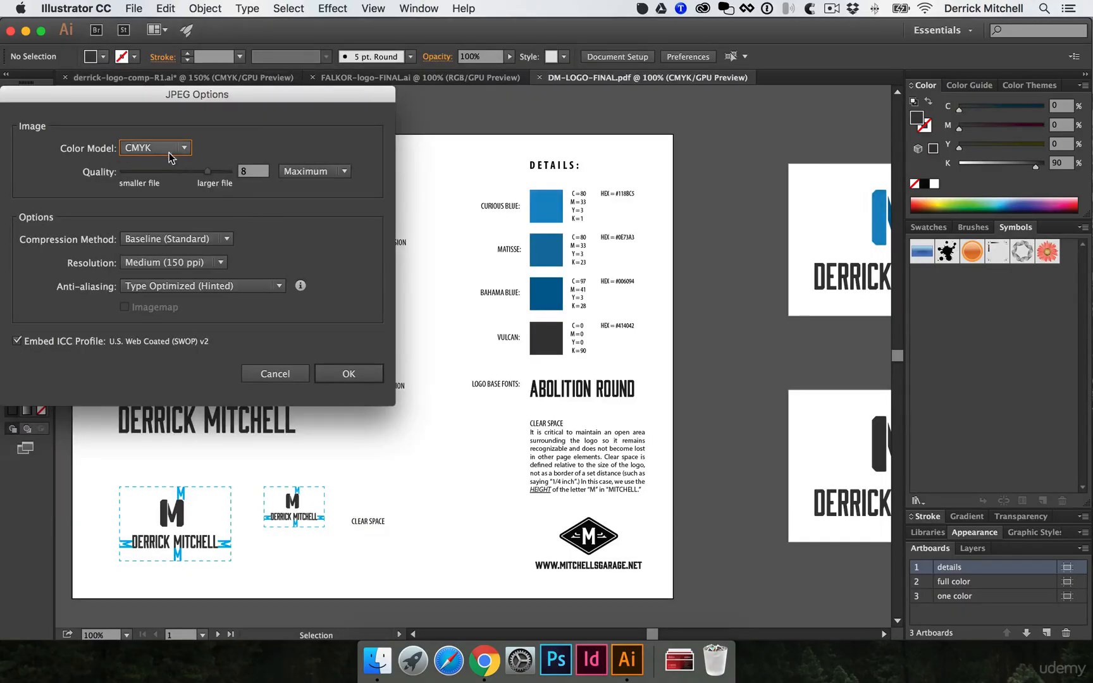
Export the print JPEGs in CMYK at quality 10 and High (300 ppi) resolution with the ICC profile embedded.
{"action": "left_click", "coordinate": [207, 172]}
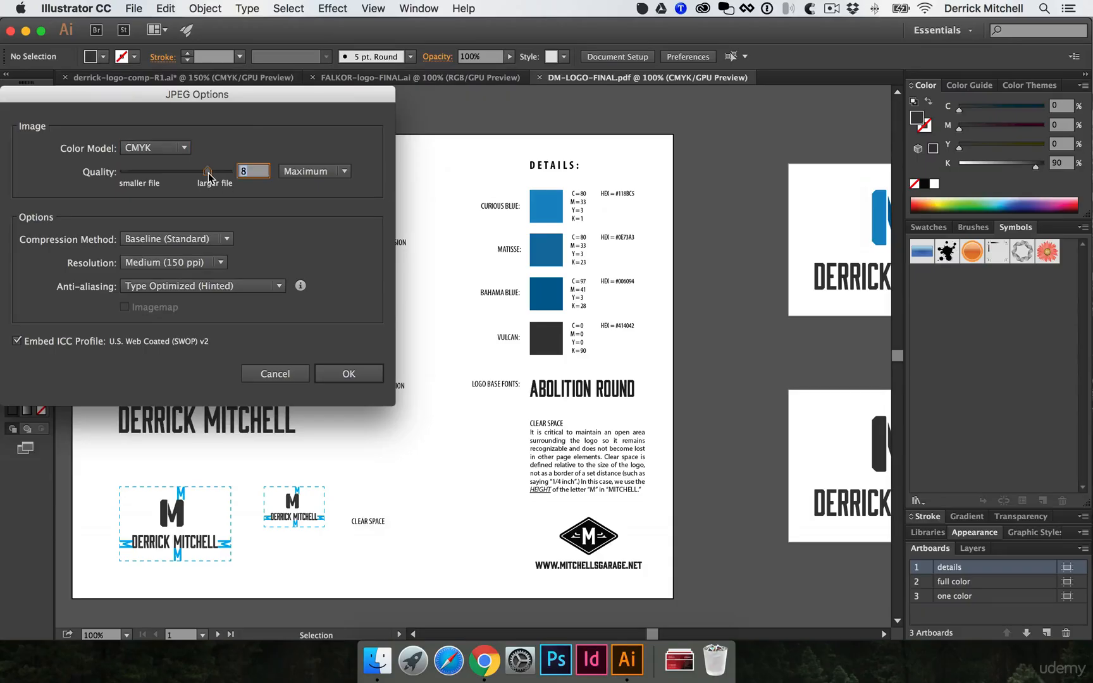
{"action": "left_click_drag", "start_coordinate": [209, 177], "coordinate": [285, 176]}
{"action": "left_click", "coordinate": [135, 266]}
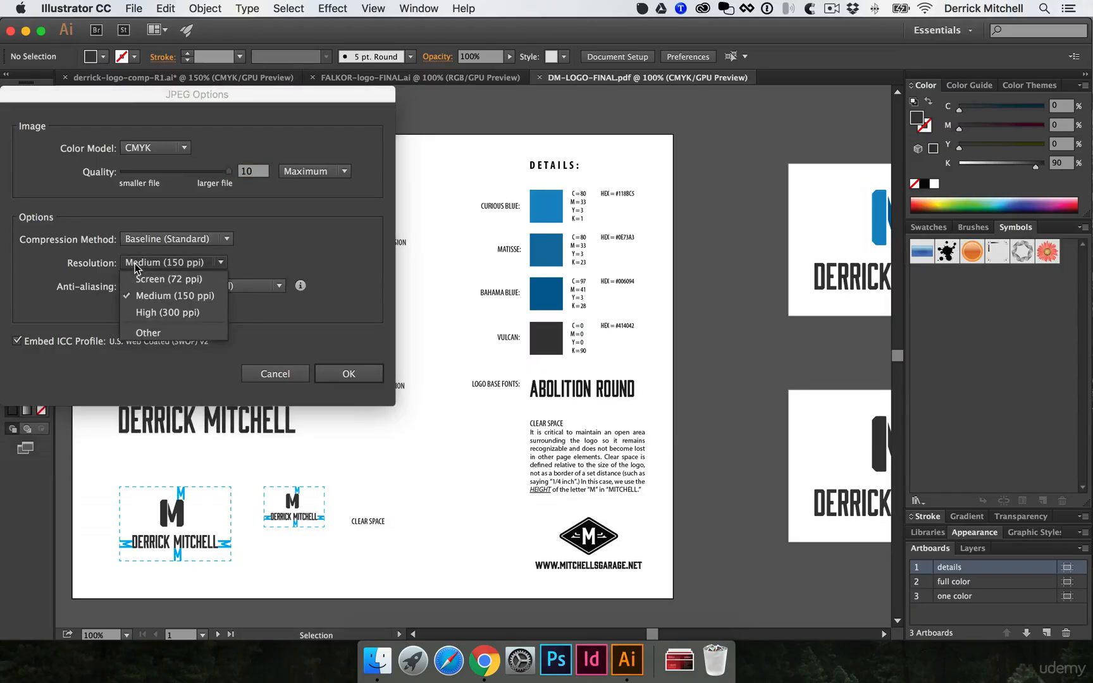
{"action": "left_click", "coordinate": [151, 313]}
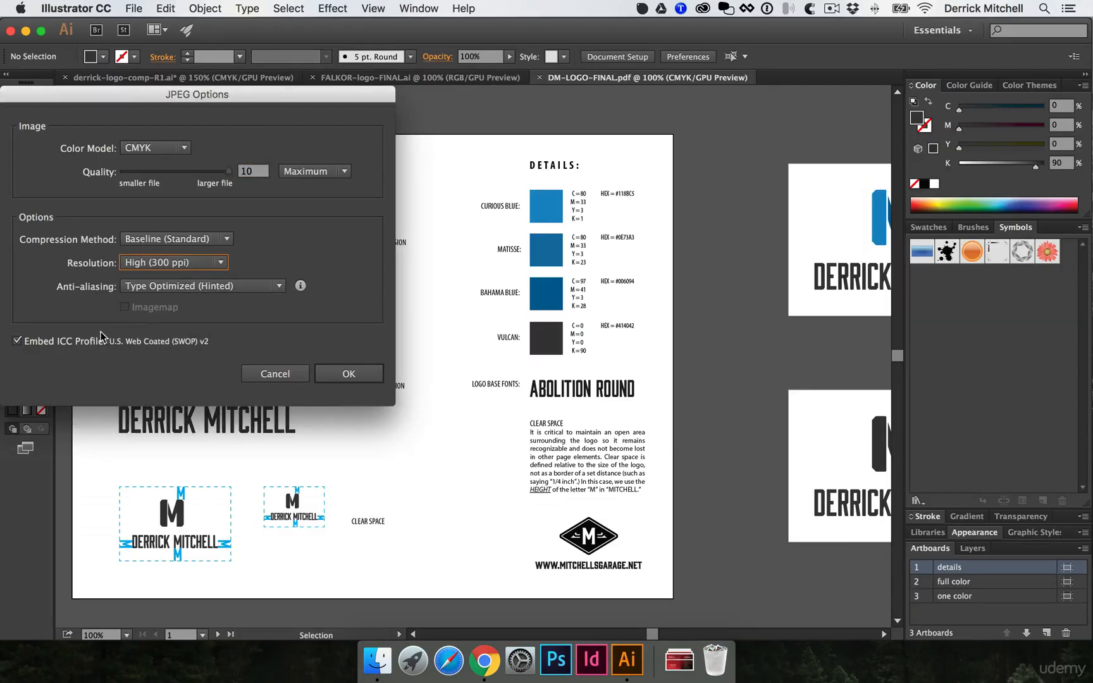
{"action": "left_click", "coordinate": [16, 342]}
{"action": "left_click", "coordinate": [348, 375]}
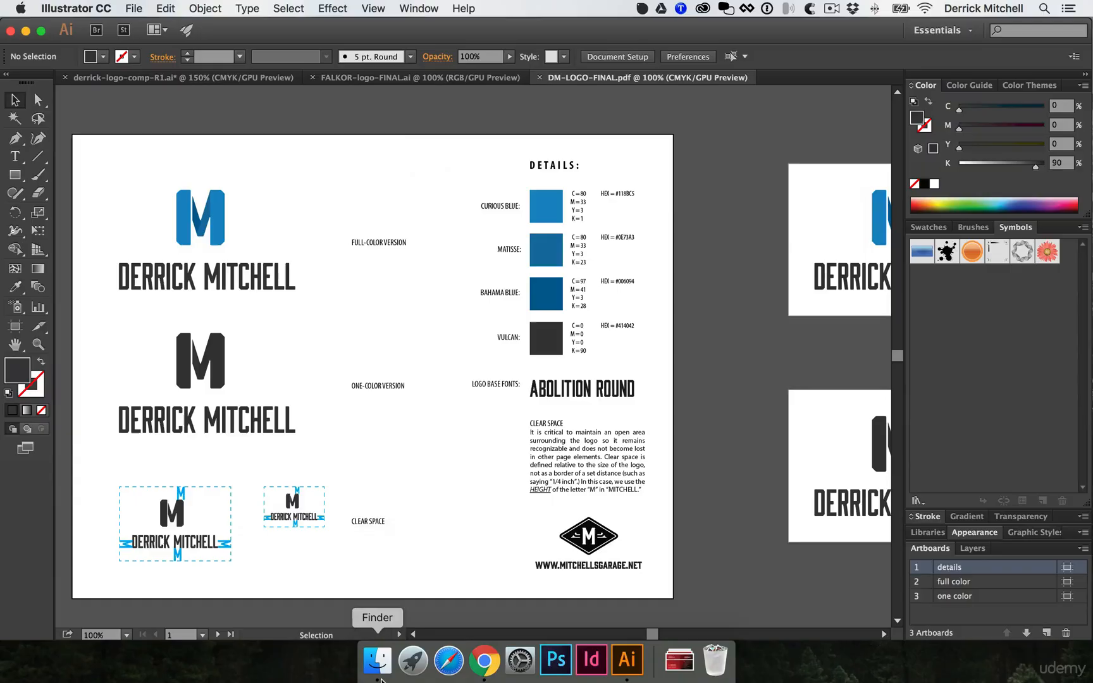
Set up another JPEG (jpg) export of DM-LOGO-FINAL using all artboards, with FINALS > JPG-web as the destination folder.
{"action": "left_click", "coordinate": [134, 8]}
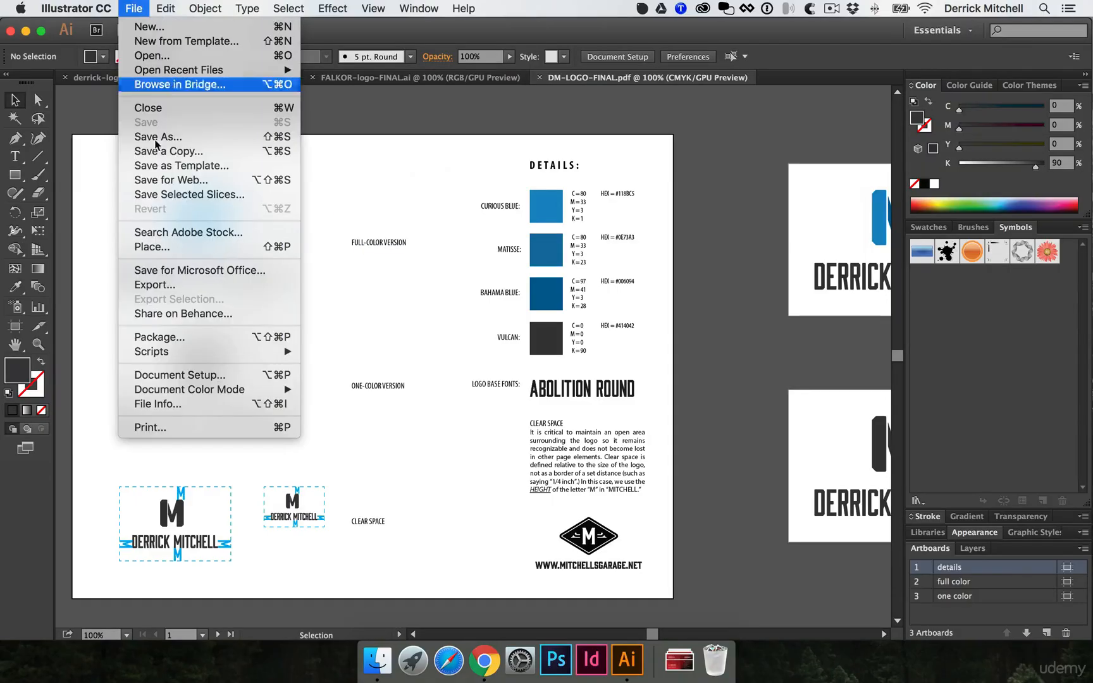
{"action": "left_click", "coordinate": [159, 286]}
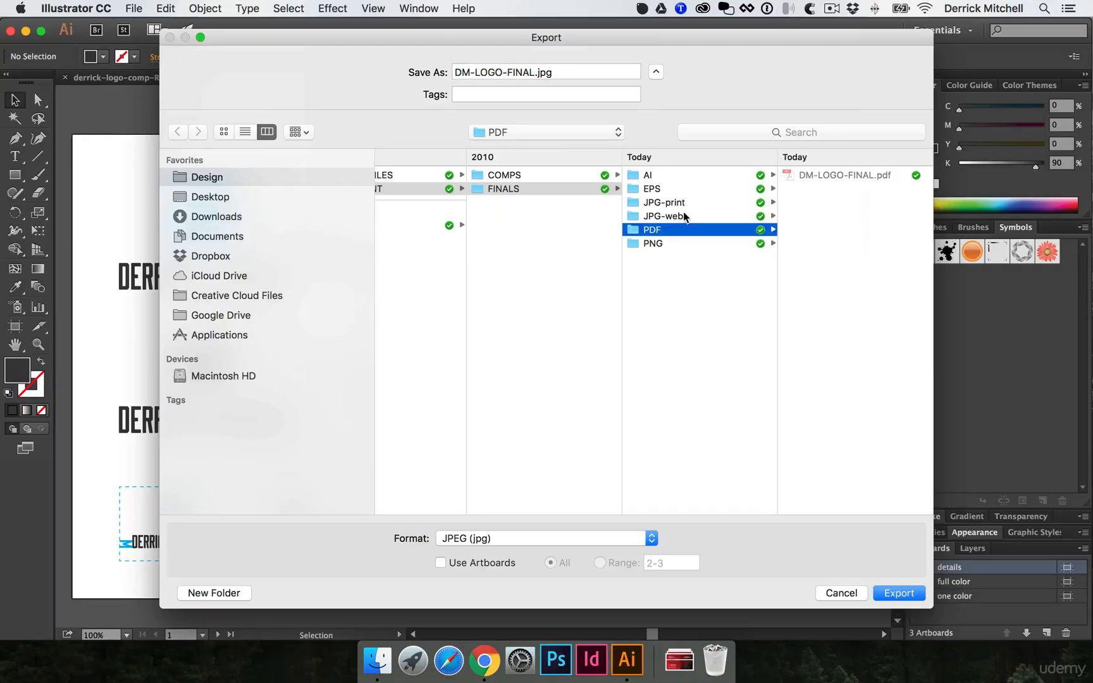
{"action": "left_click", "coordinate": [687, 212]}
{"action": "left_click", "coordinate": [471, 562]}
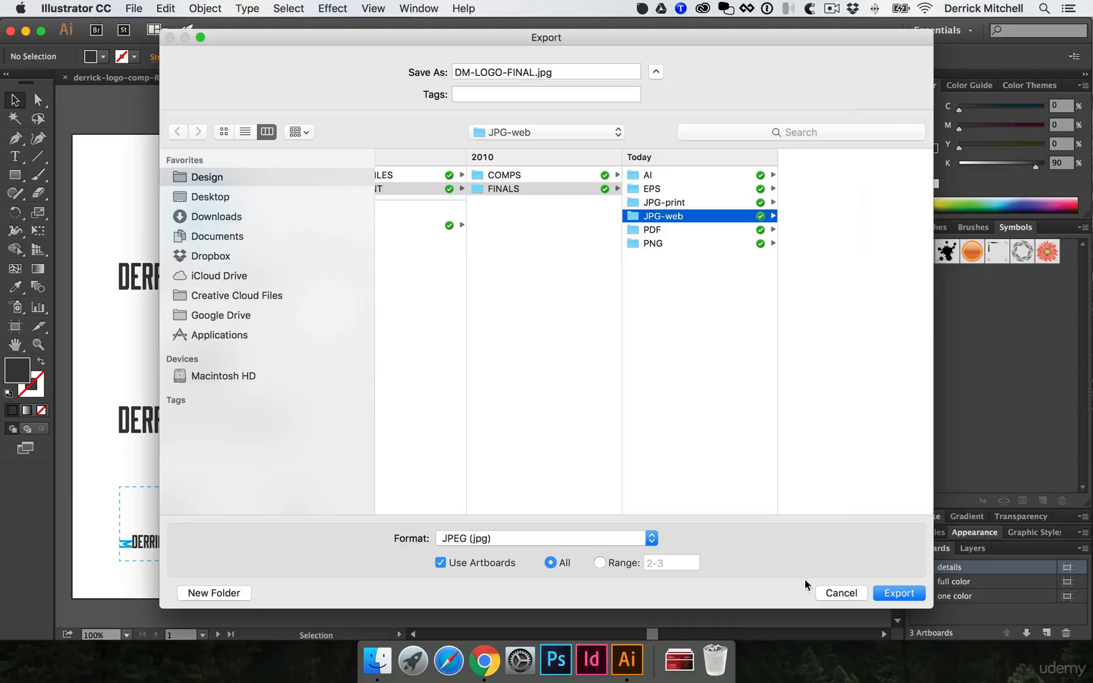
{"action": "left_click", "coordinate": [908, 592]}
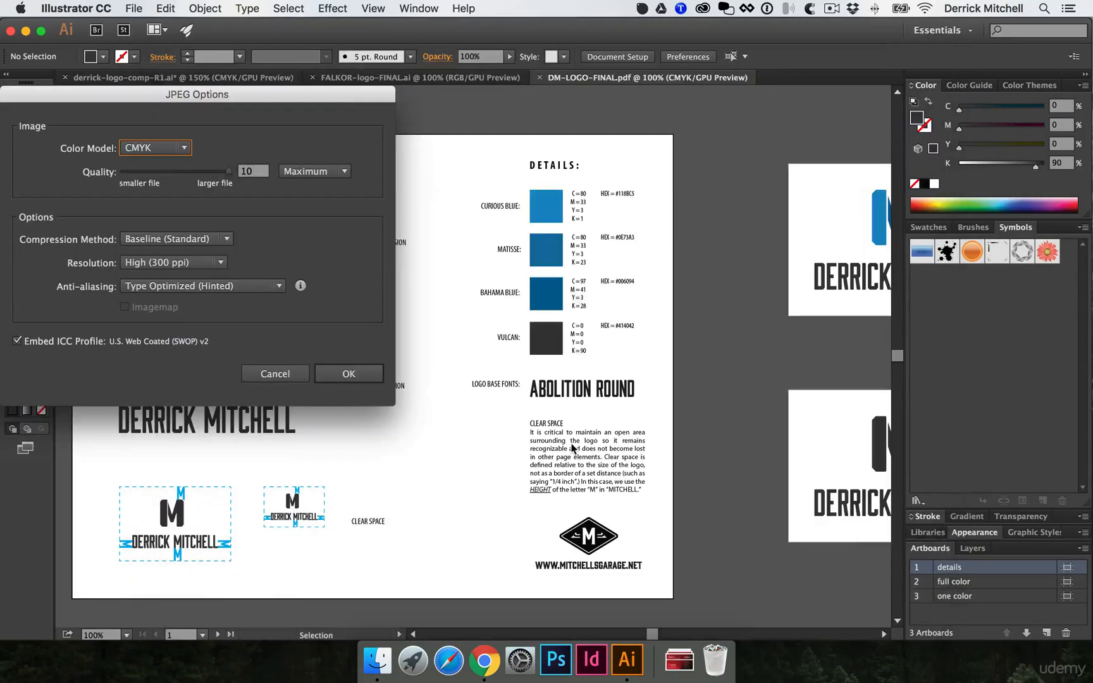
Export the web JPEGs in RGB at quality 10 and Screen (72 ppi) resolution with the sRGB ICC profile embedded.
{"action": "left_click", "coordinate": [167, 148]}
{"action": "left_click", "coordinate": [153, 164]}
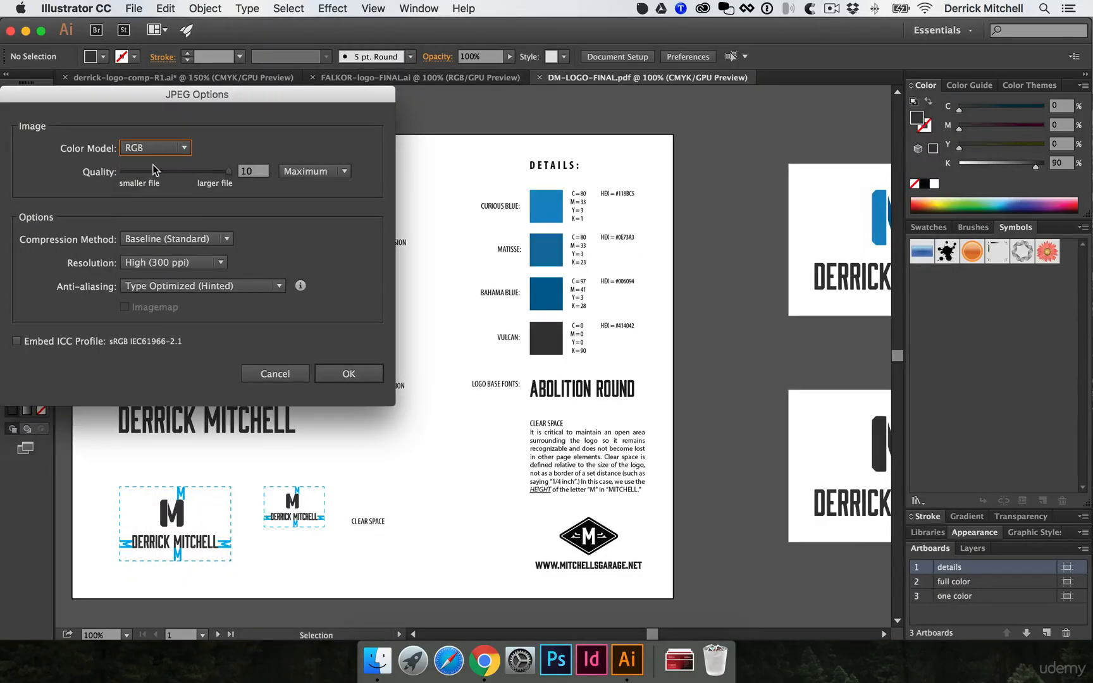
{"action": "left_click", "coordinate": [230, 172]}
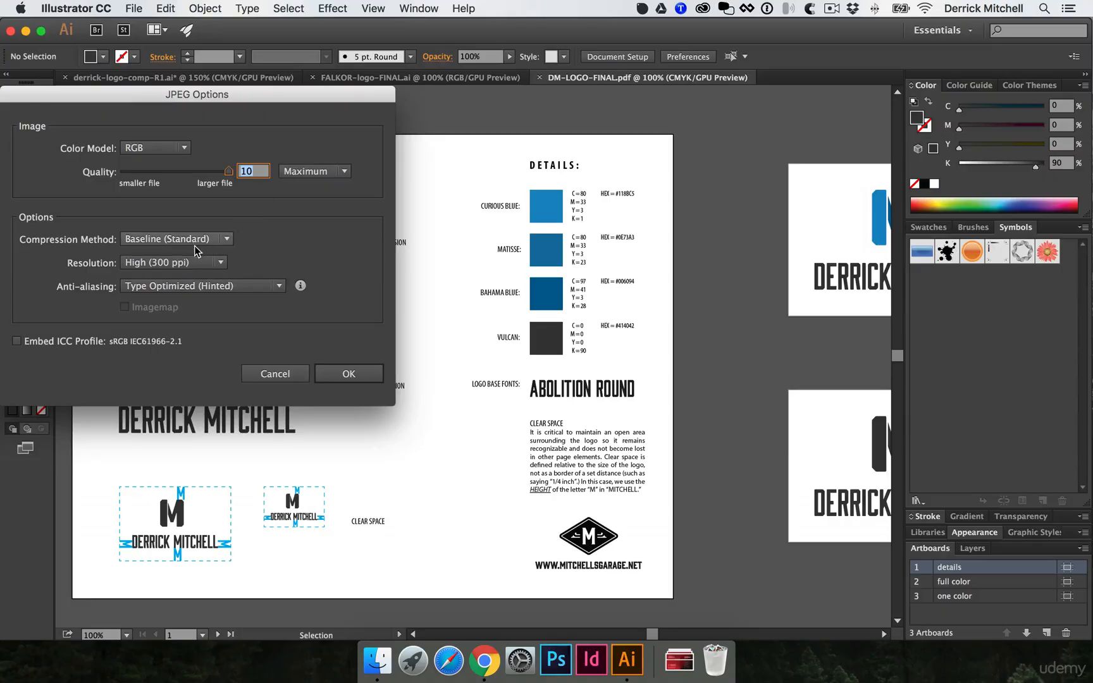
{"action": "left_click", "coordinate": [188, 264]}
{"action": "left_click", "coordinate": [176, 282]}
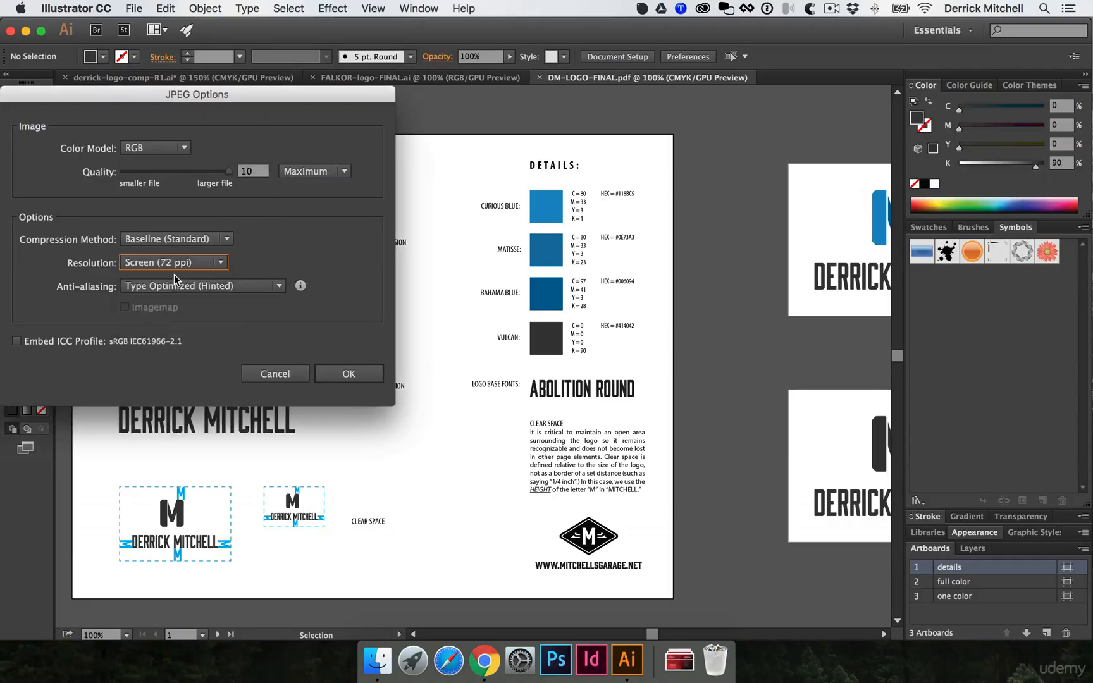
{"action": "left_click", "coordinate": [38, 342]}
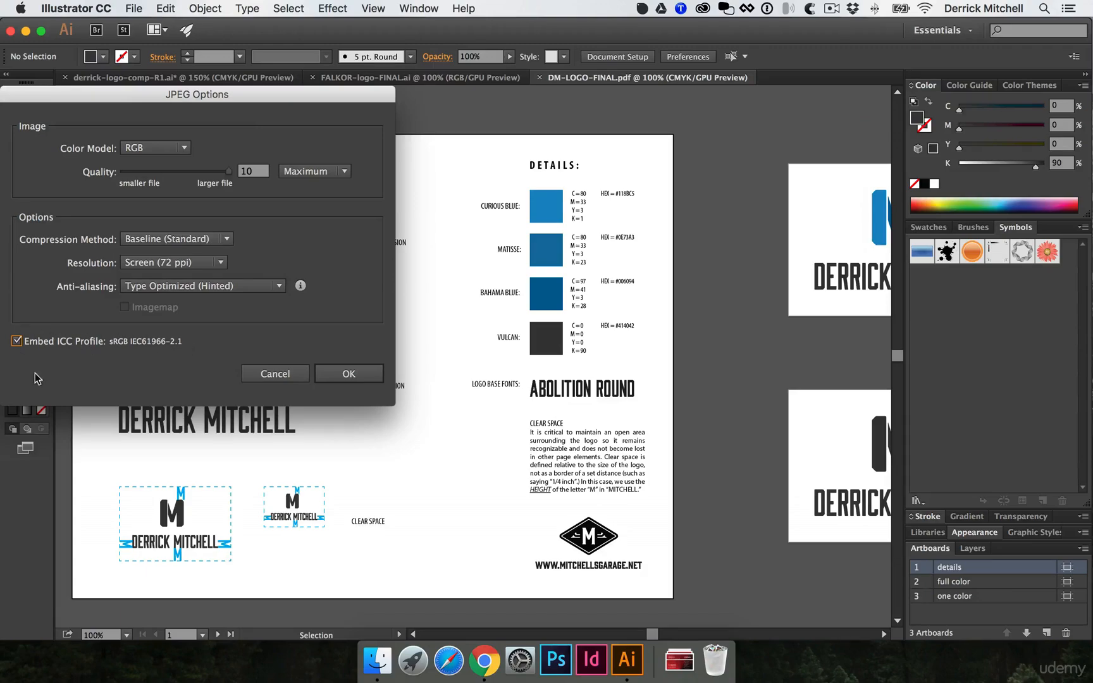
{"action": "left_click", "coordinate": [337, 377]}
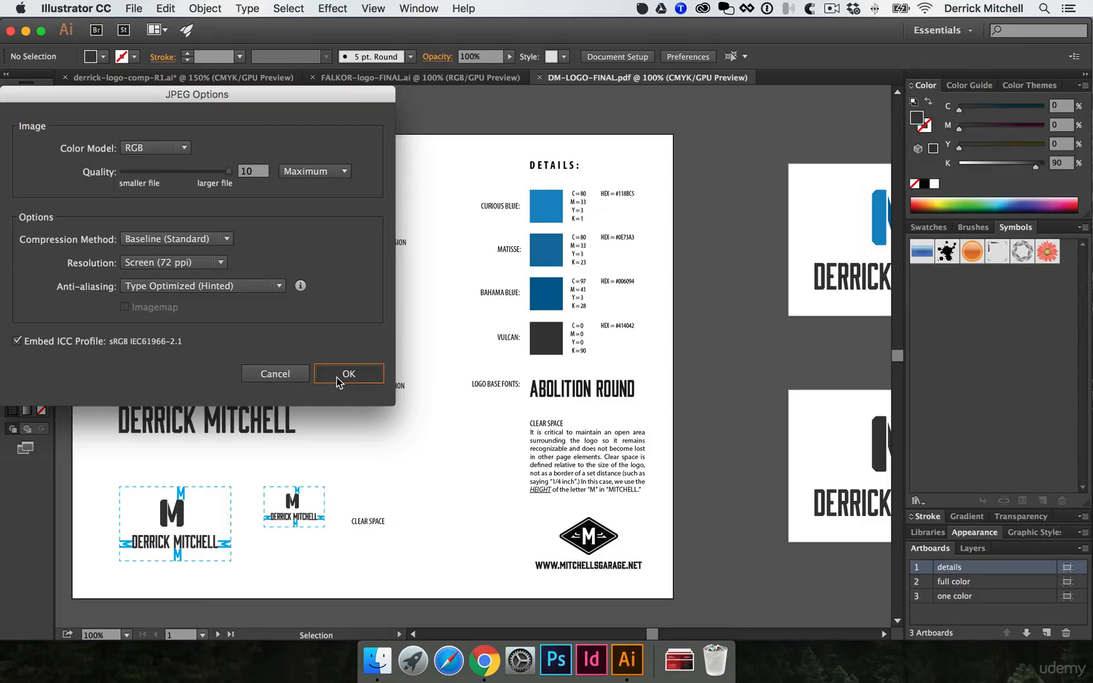
{"action": "left_click", "coordinate": [349, 374]}
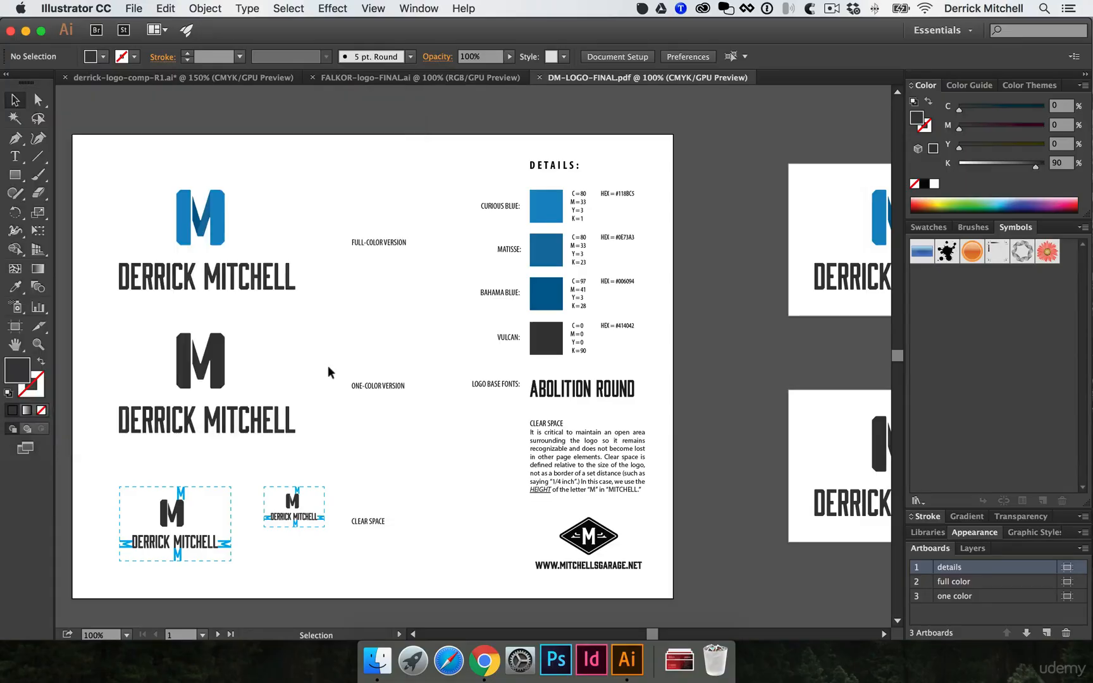
Switch to Finder and compare the file size of DM-LOGO-FINAL_details.jpg in the JPG-print and JPG-web folders.
{"action": "left_click", "coordinate": [378, 660]}
{"action": "left_click", "coordinate": [436, 236]}
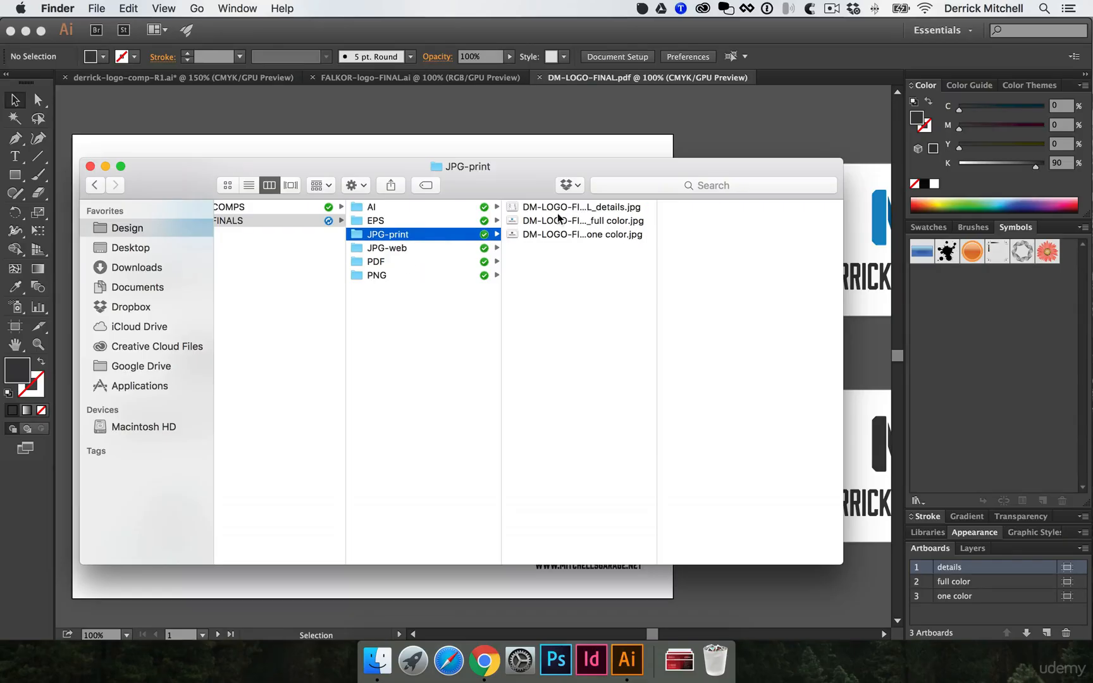
{"action": "key", "text": "Right"}
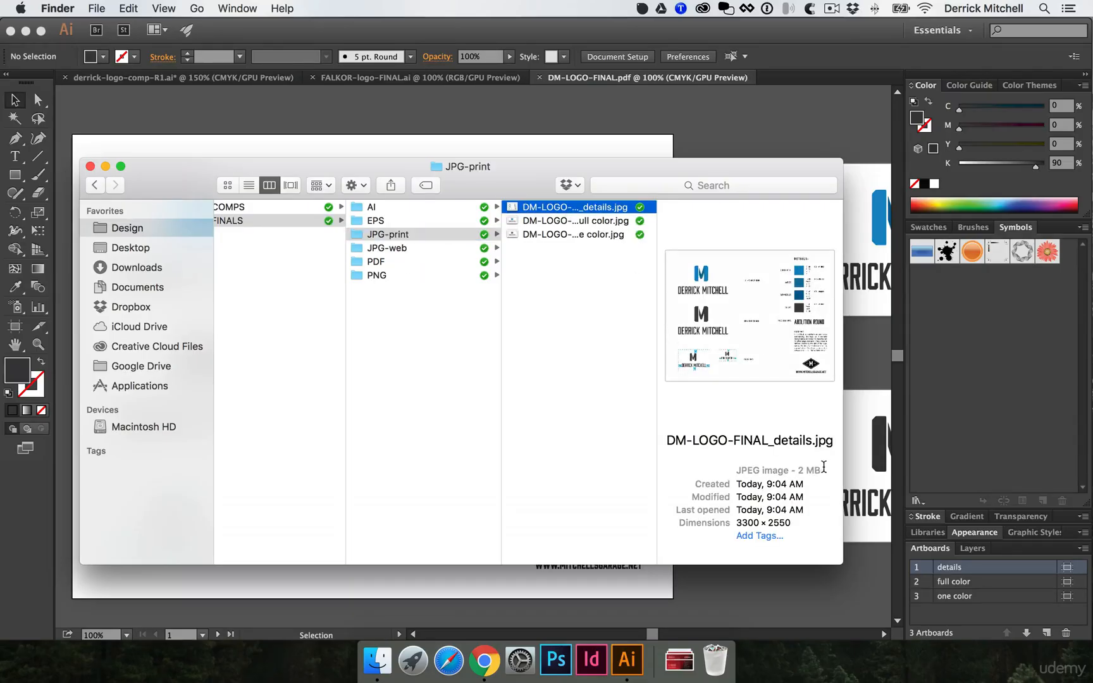
{"action": "left_click", "coordinate": [437, 249]}
{"action": "key", "text": "Right"}
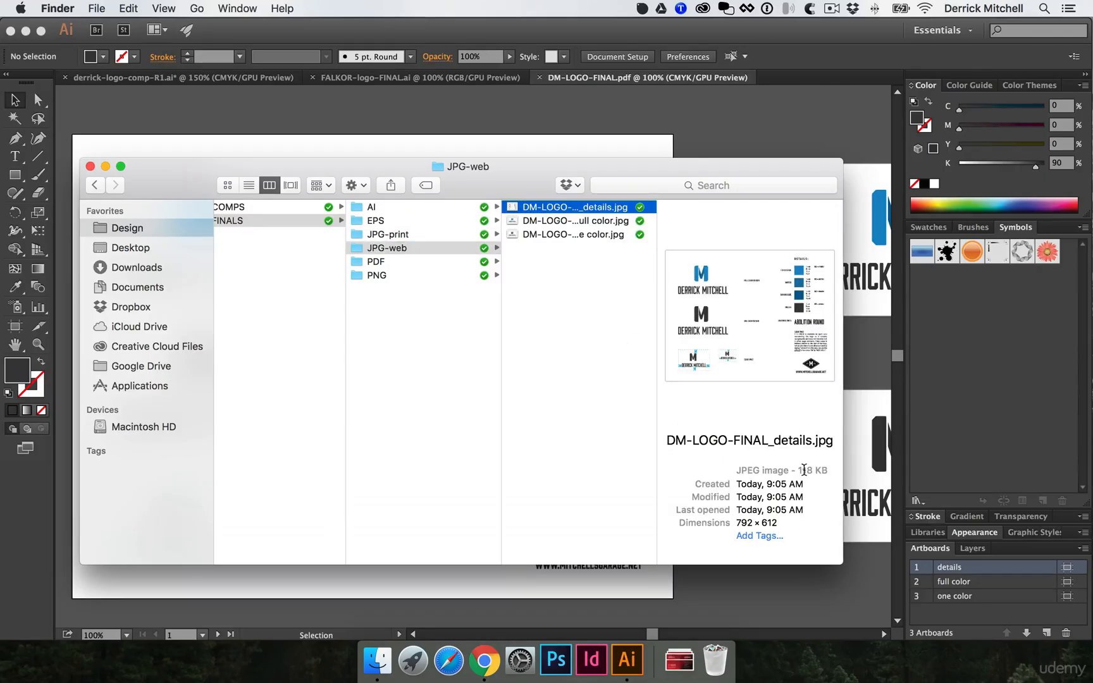
{"action": "left_click_drag", "start_coordinate": [798, 471], "coordinate": [829, 470]}
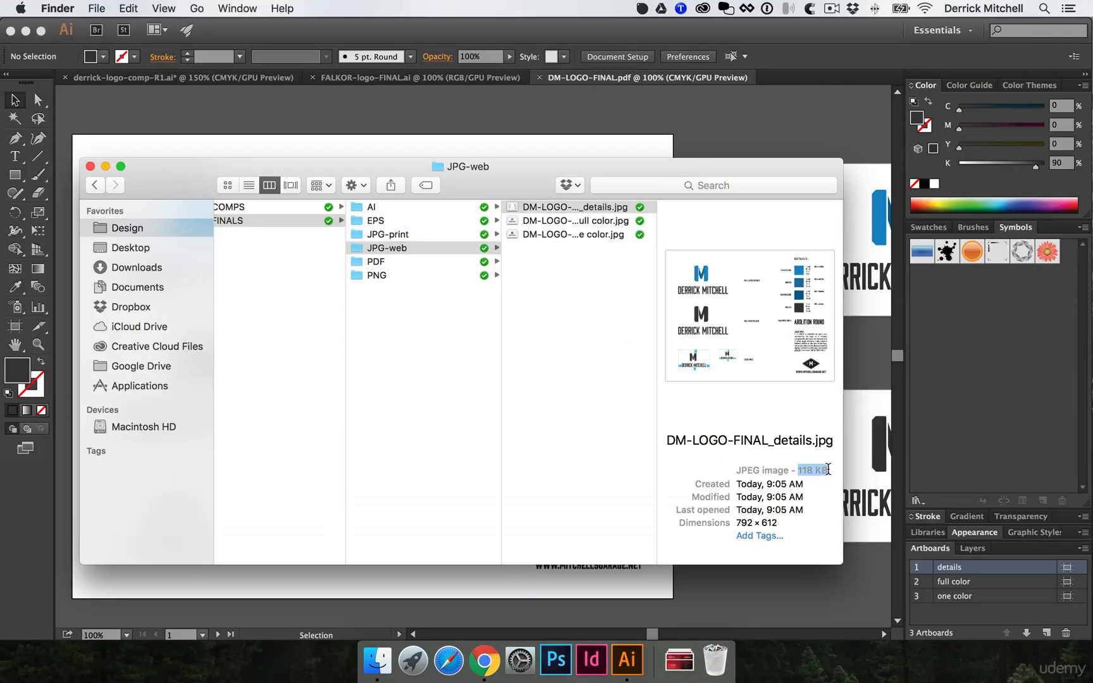
Preview the details, full color and one color JPEGs in the JPG-print folder.
{"action": "left_click", "coordinate": [413, 235]}
{"action": "left_click", "coordinate": [548, 207]}
{"action": "key", "text": "space"}
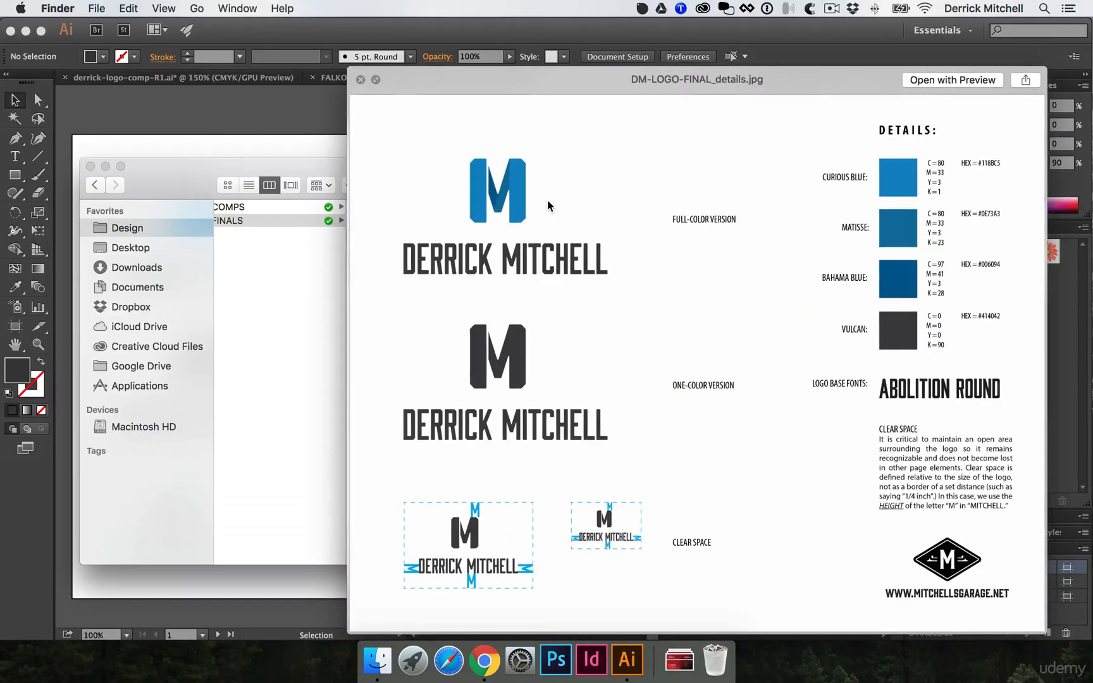
{"action": "key", "text": "Down"}
{"action": "key", "text": "Down"}
{"action": "key", "text": "space"}
Preview the details, full color and one color JPEGs in the JPG-web folder.
{"action": "key", "text": "Left"}
{"action": "key", "text": "Down"}
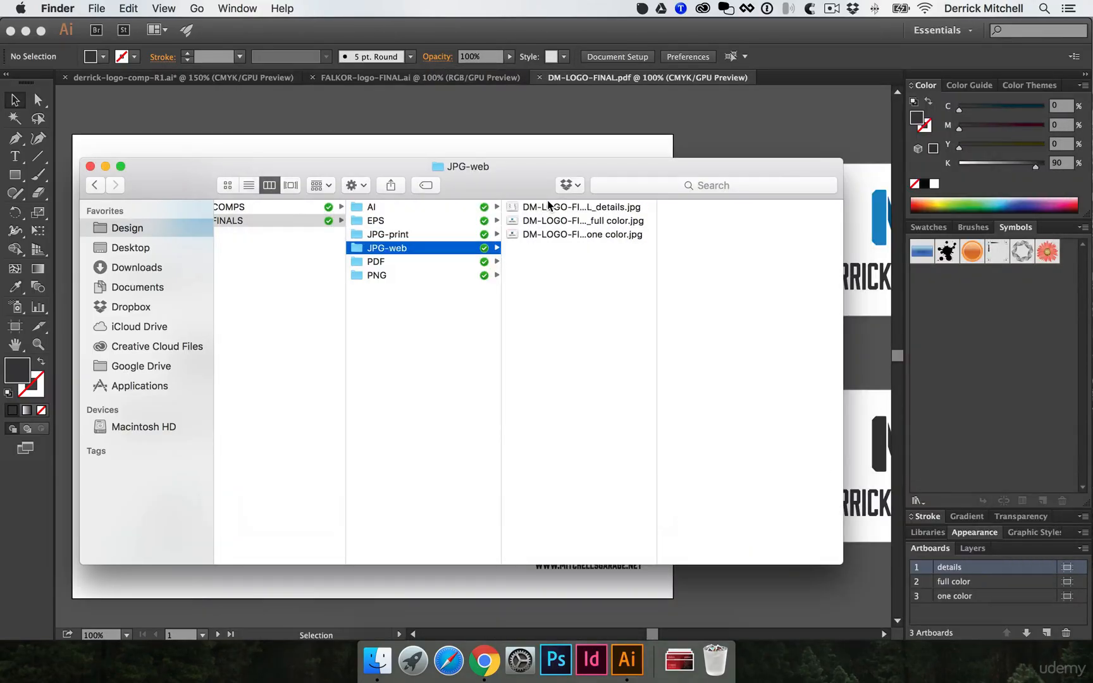
{"action": "key", "text": "Right"}
{"action": "key", "text": "space"}
{"action": "key", "text": "Down"}
{"action": "key", "text": "Down"}
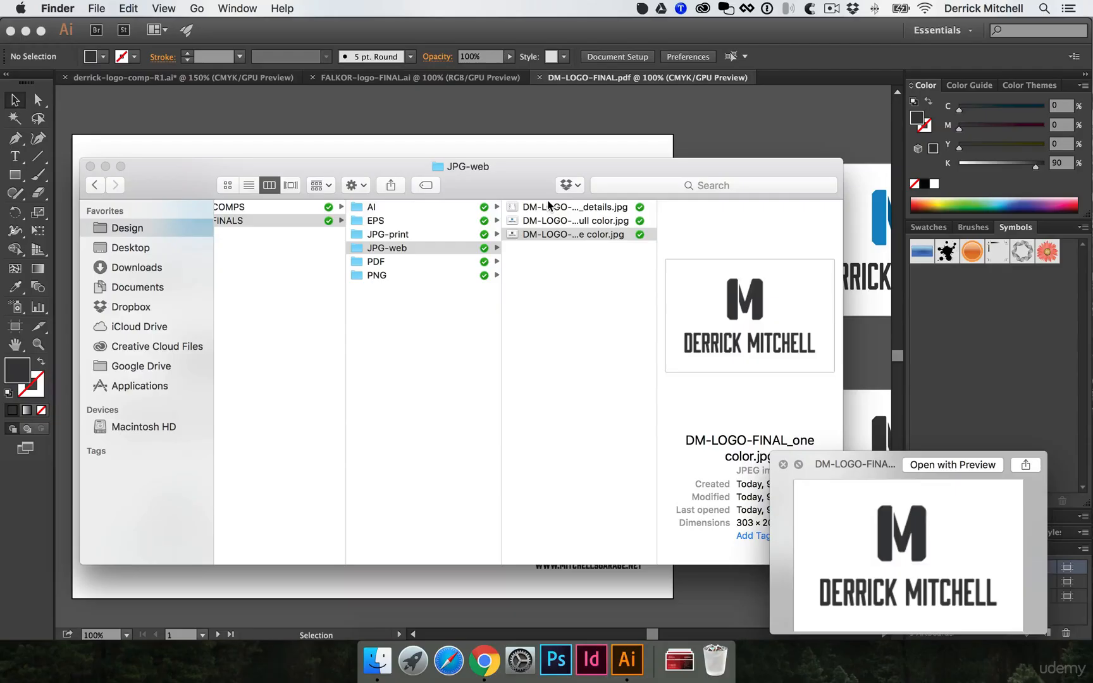
{"action": "key", "text": "Up"}
{"action": "key", "text": "Up"}
{"action": "key", "text": "space"}
Preview DM-LOGO-FINAL_details.jpg in the JPG-print folder again.
{"action": "key", "text": "Left"}
{"action": "key", "text": "Up"}
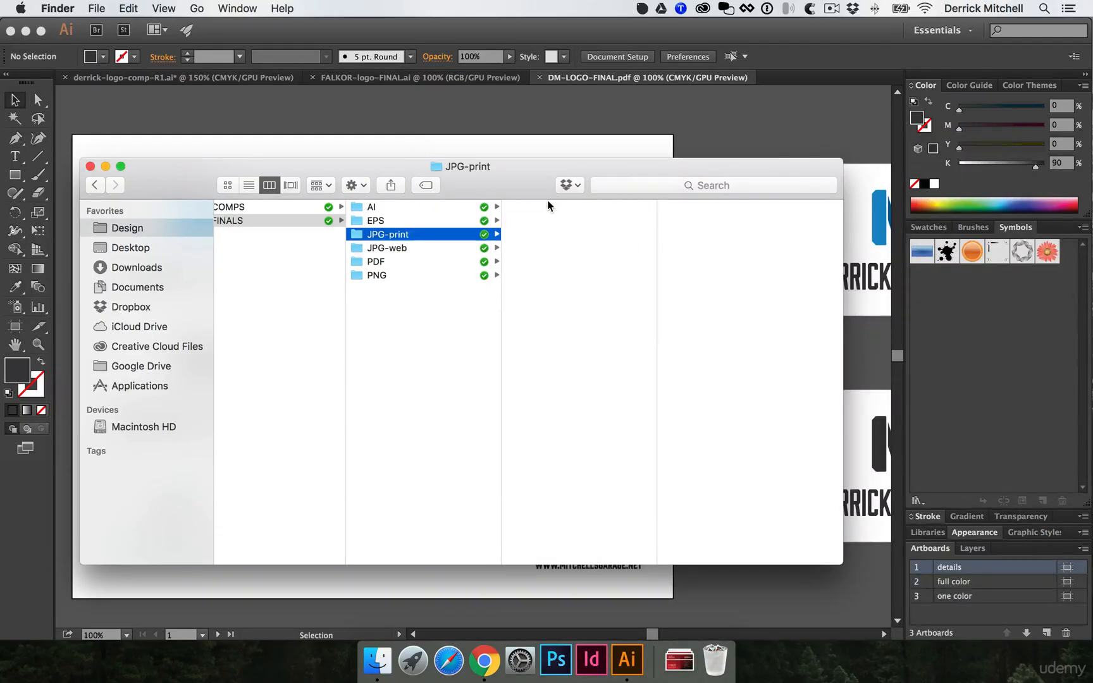
{"action": "key", "text": "Right"}
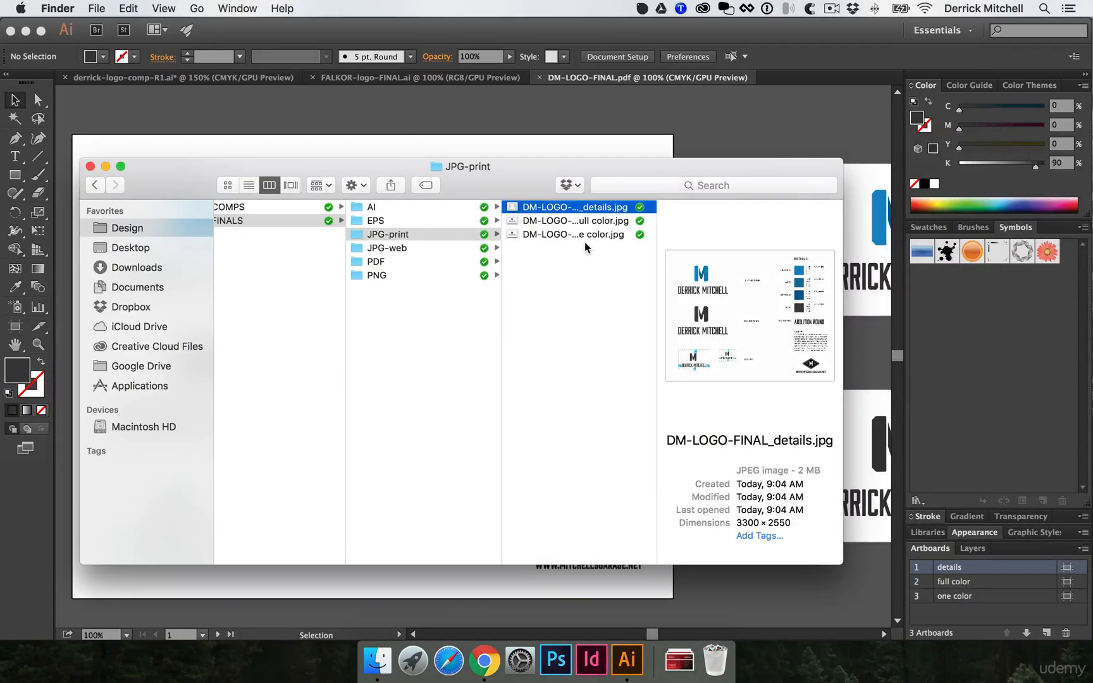
{"action": "key", "text": "space"}
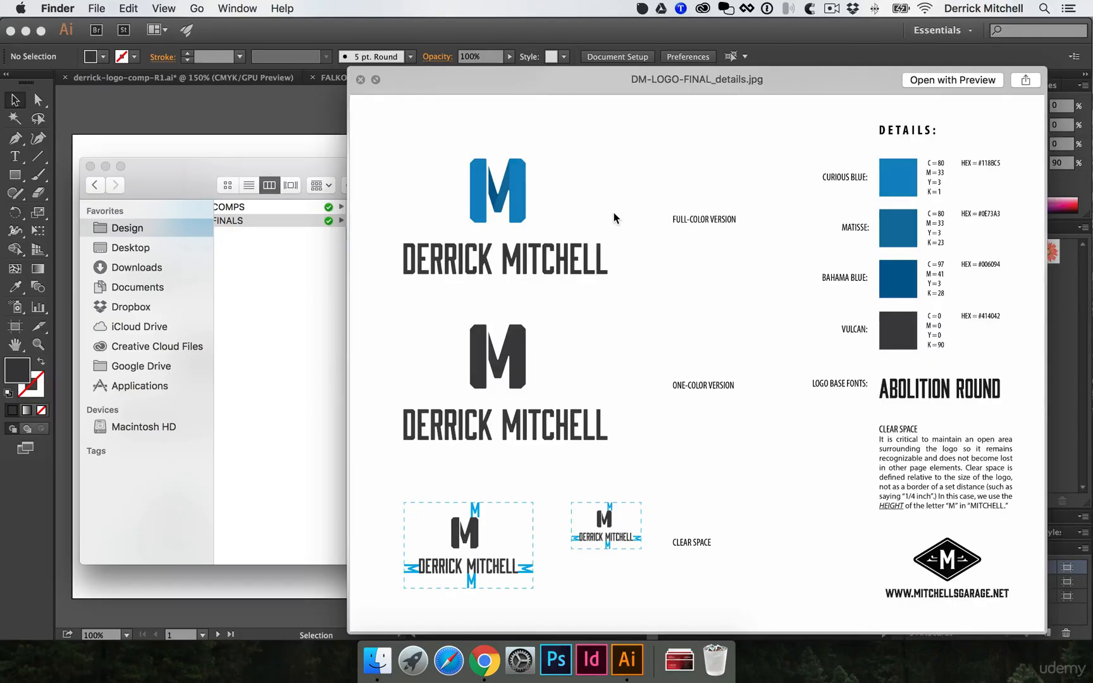
{"action": "key", "text": "space"}
Create a new folder in FINALS named "Font" with a leading space so it sorts first.
{"action": "left_click", "coordinate": [420, 335]}
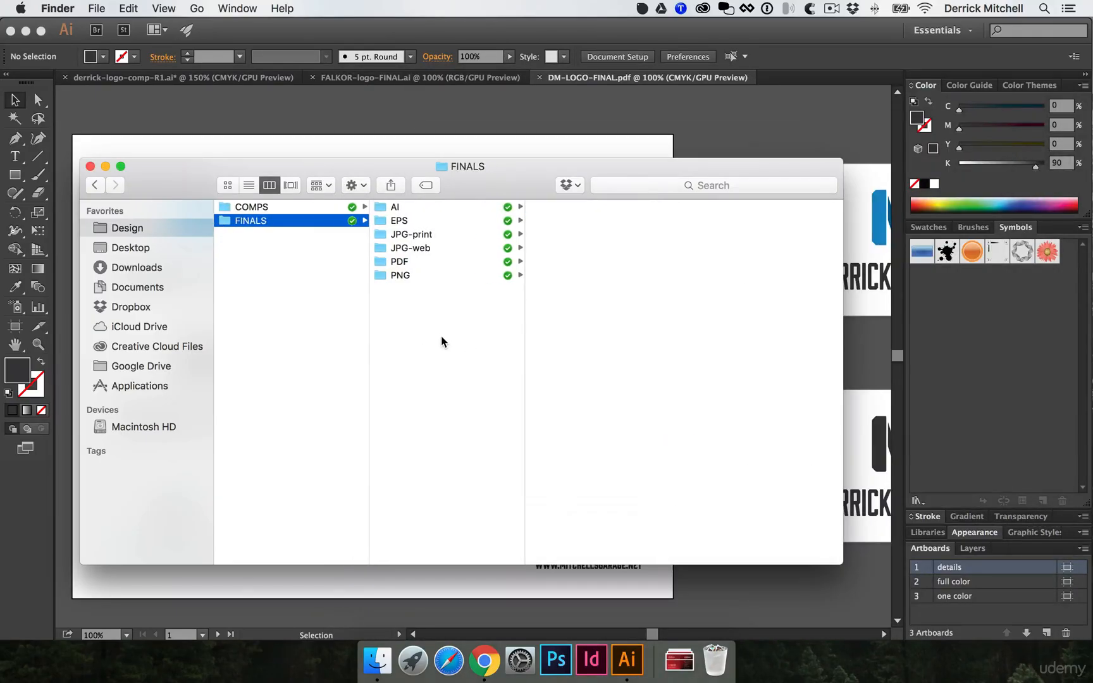
{"action": "scroll", "coordinate": [453, 252], "scroll_direction": "left", "scroll_amount": 2}
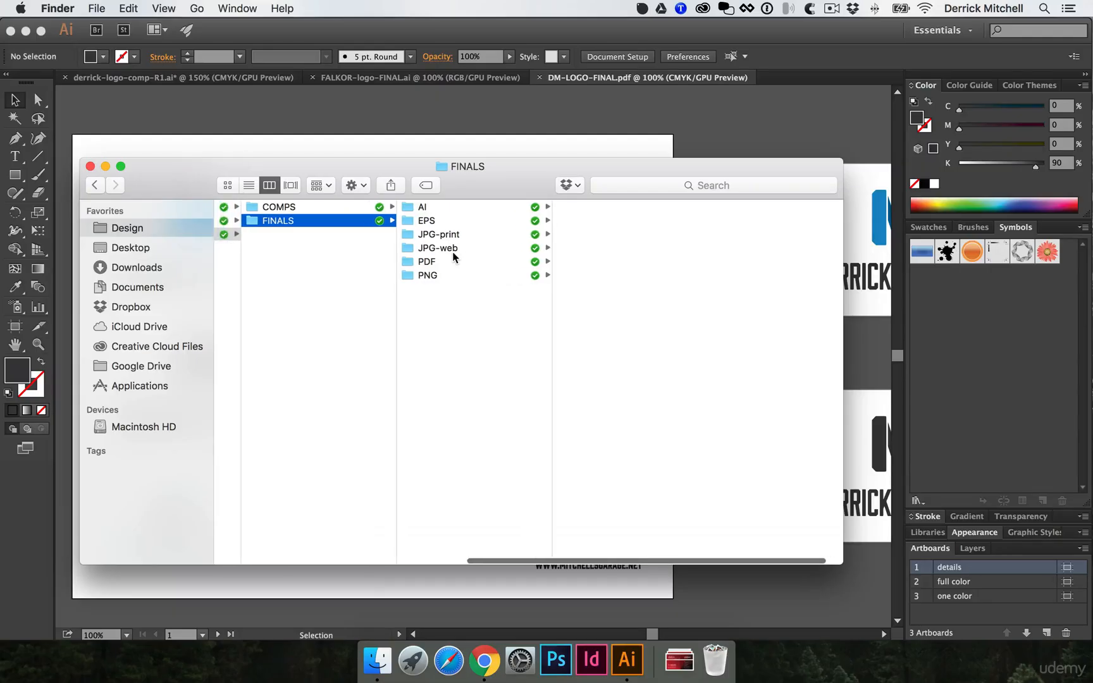
{"action": "right_click", "coordinate": [435, 351]}
{"action": "left_click", "coordinate": [455, 355]}
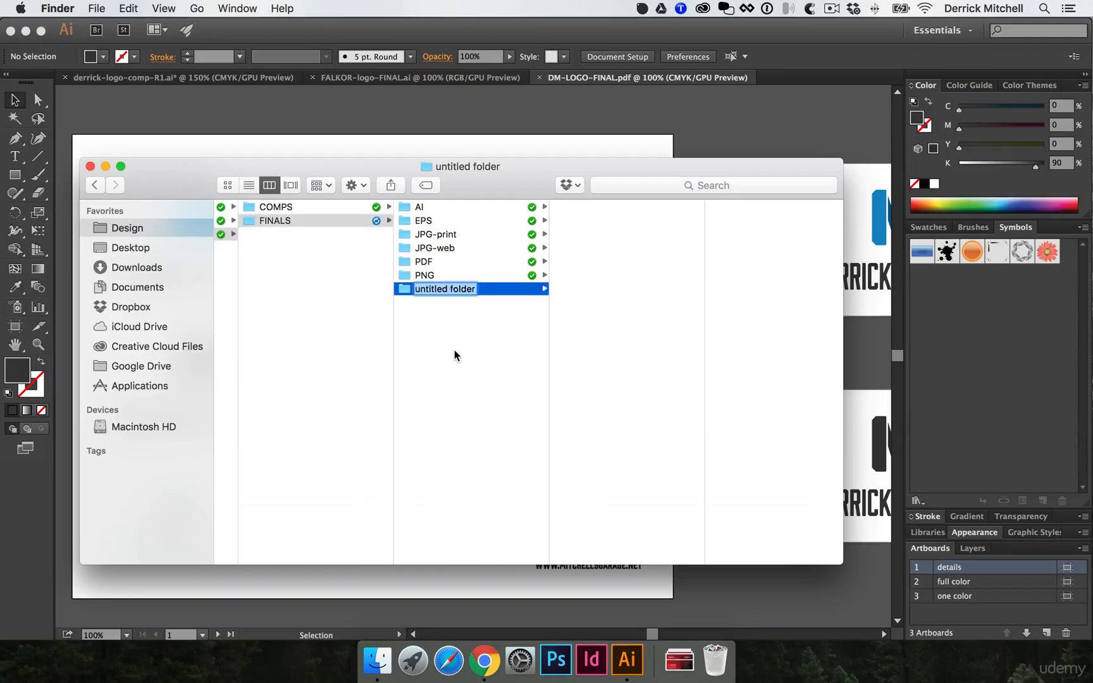
{"action": "type", "text": "Font"}
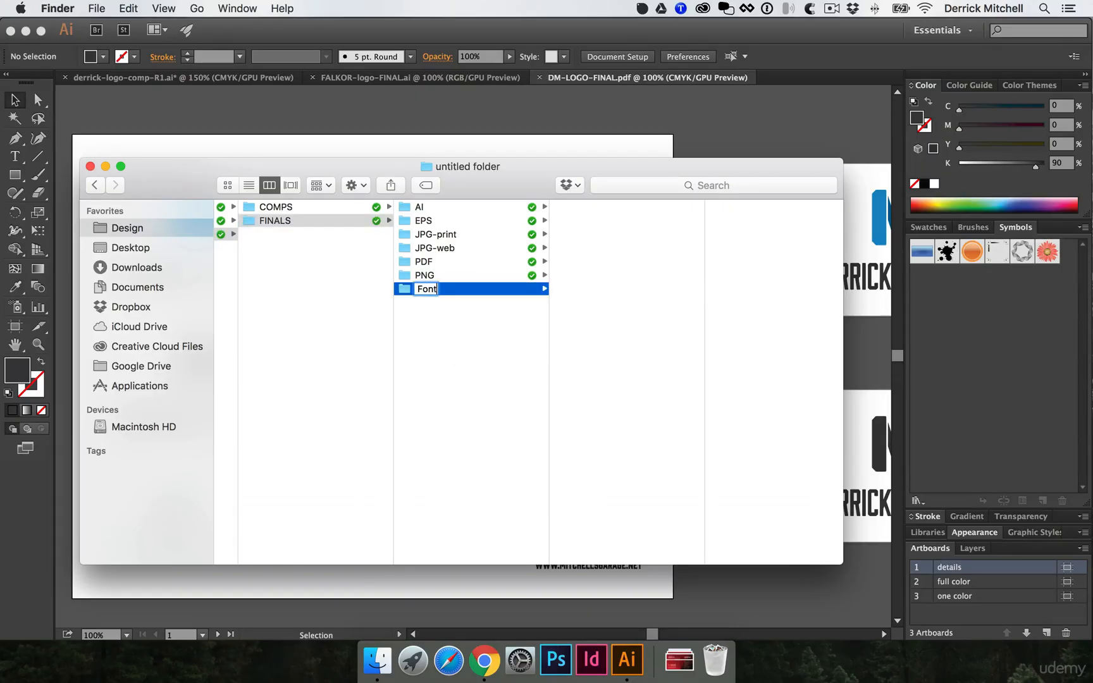
{"action": "key", "text": "Return"}
Rename the new folder in FINALS to "Fonts", keeping the leading space.
{"action": "key", "text": "Return"}
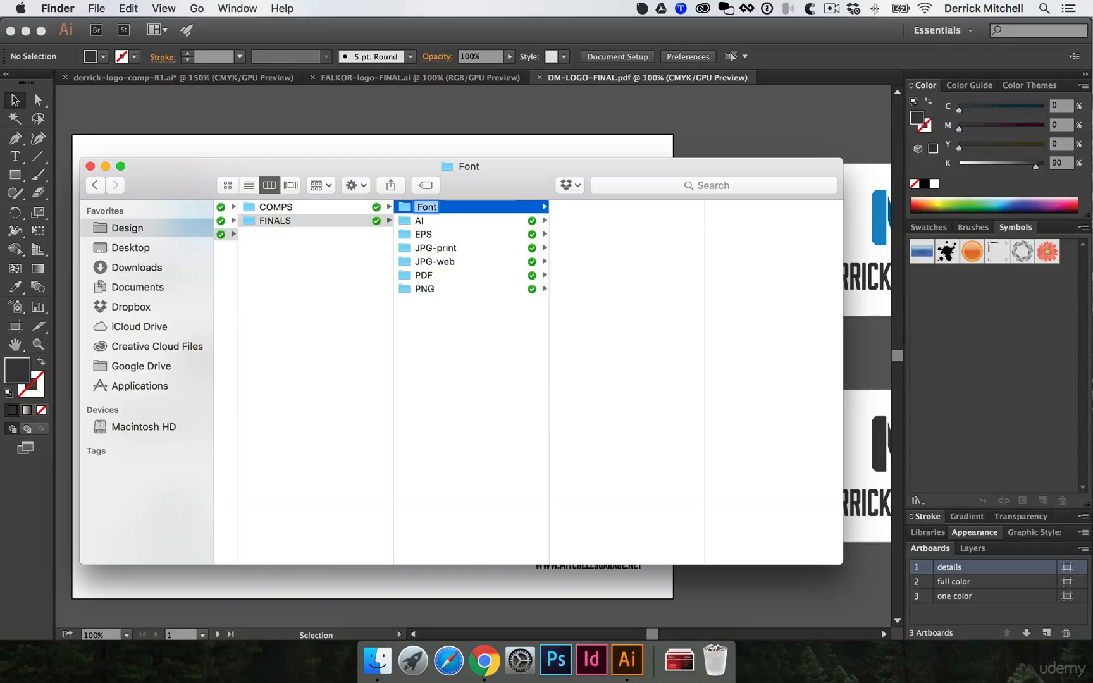
{"action": "key", "text": "Right"}
{"action": "key", "text": "Left"}
{"action": "type", "text": "s"}
{"action": "key", "text": "BackSpace"}
{"action": "key", "text": "Right"}
{"action": "type", "text": "s"}
{"action": "key", "text": "Return"}
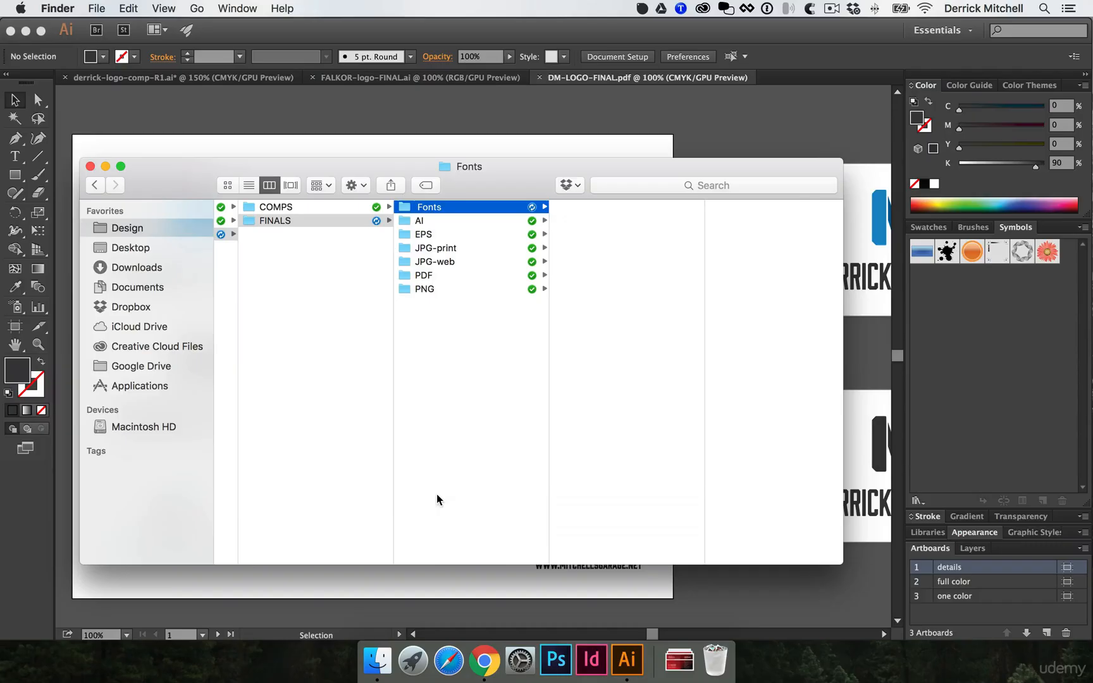
Open Font Book, search for "abolition" and select the Round style of the Abolition font.
{"action": "key", "text": "super+space"}
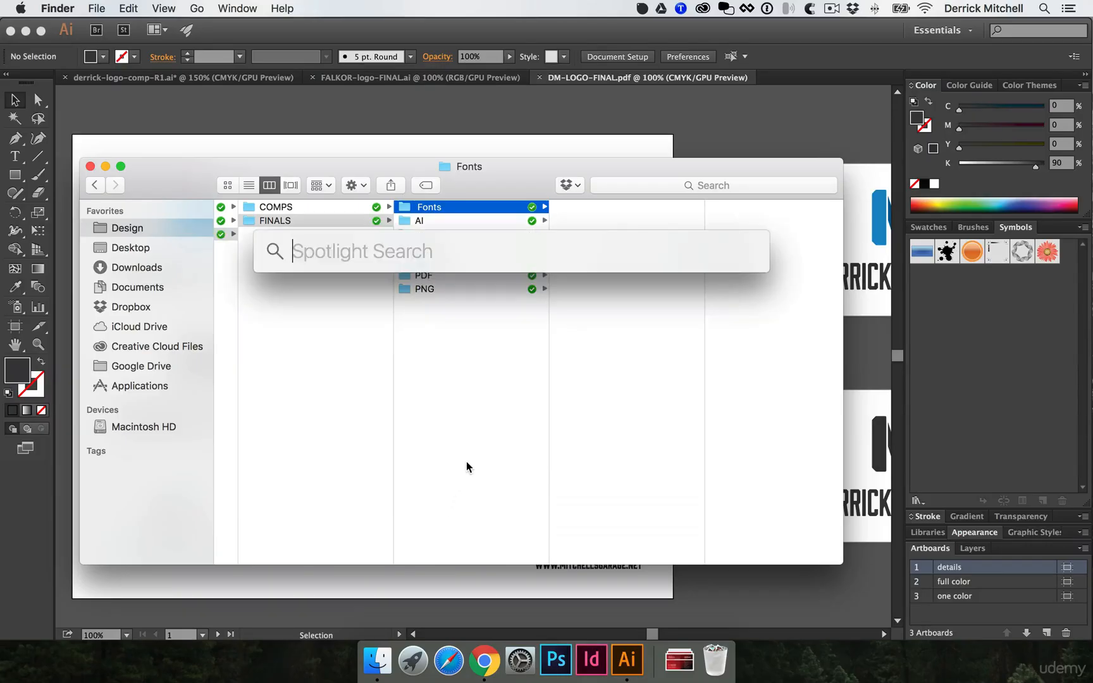
{"action": "type", "text": "fon"}
{"action": "key", "text": "Return"}
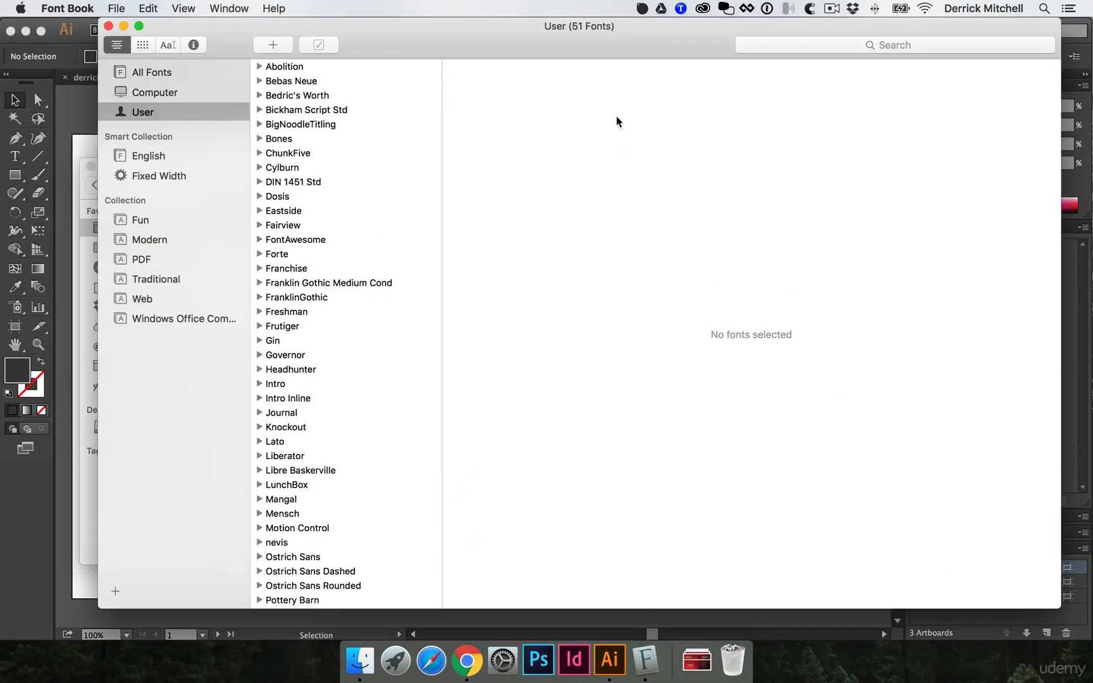
{"action": "left_click", "coordinate": [834, 42]}
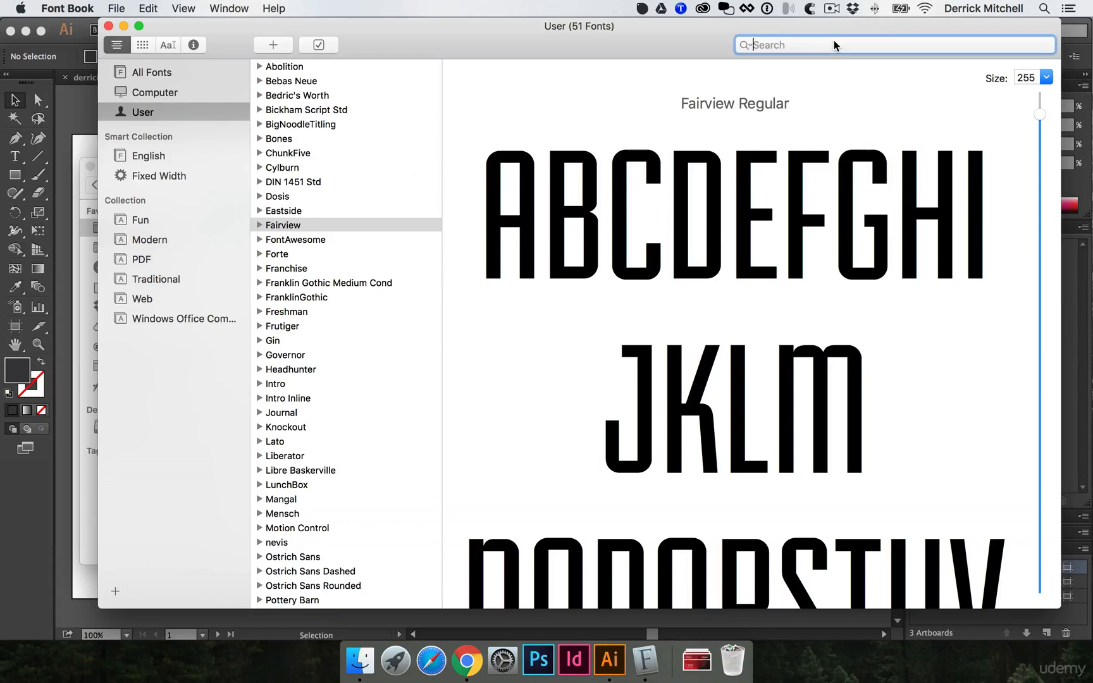
{"action": "type", "text": "abolition"}
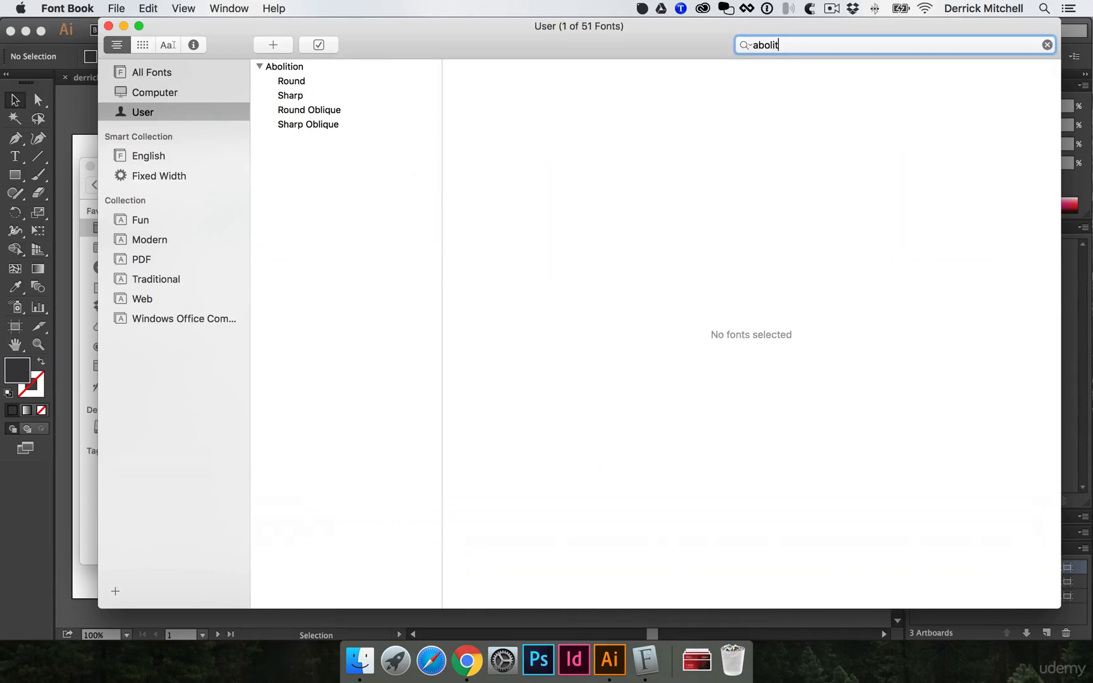
{"action": "left_click", "coordinate": [290, 81]}
{"action": "left_click_drag", "start_coordinate": [410, 43], "coordinate": [372, 38]}
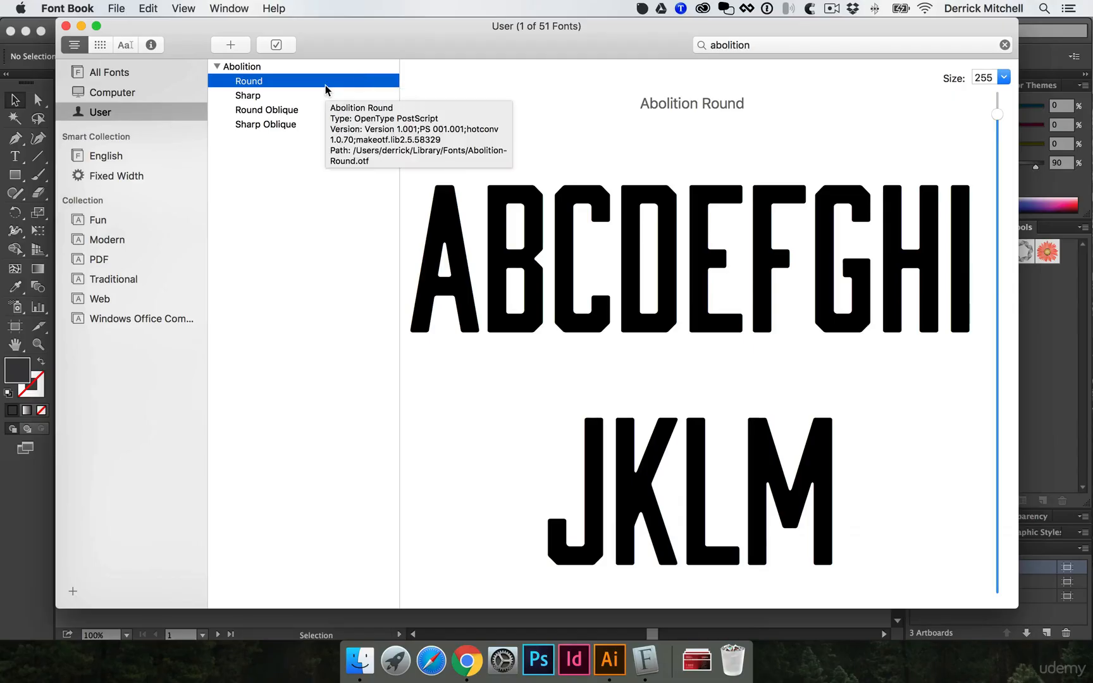
Locate the Abolition Round font file in Finder and copy Abolition-Round.otf into the Fonts folder inside FINALS.
{"action": "right_click", "coordinate": [255, 83]}
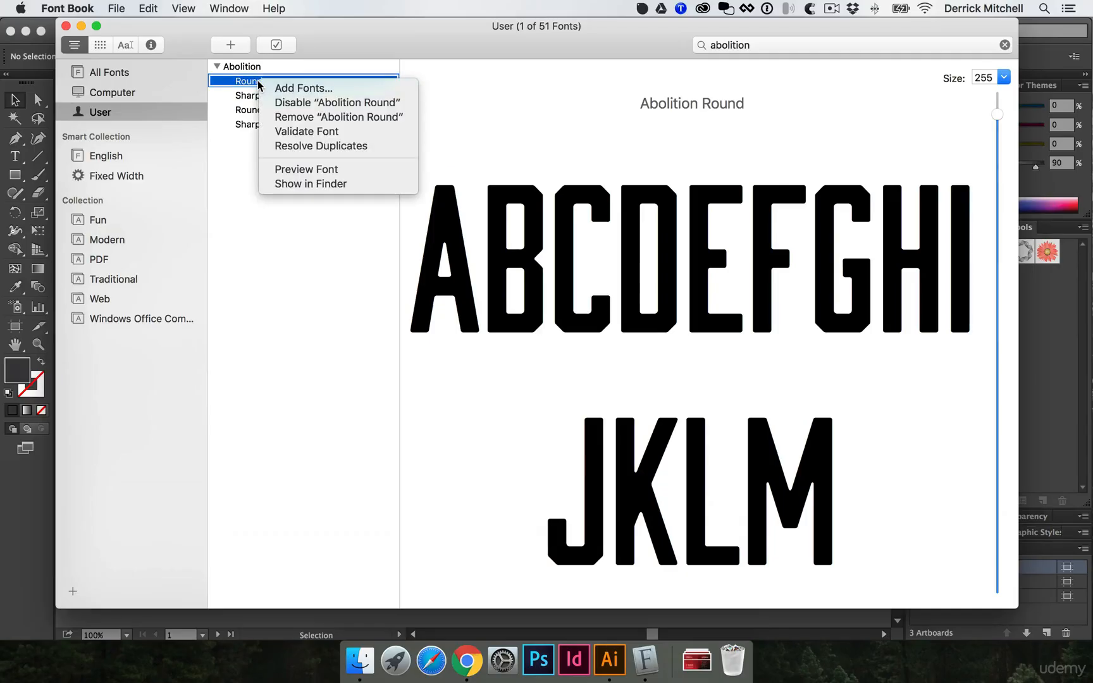
{"action": "left_click", "coordinate": [319, 183]}
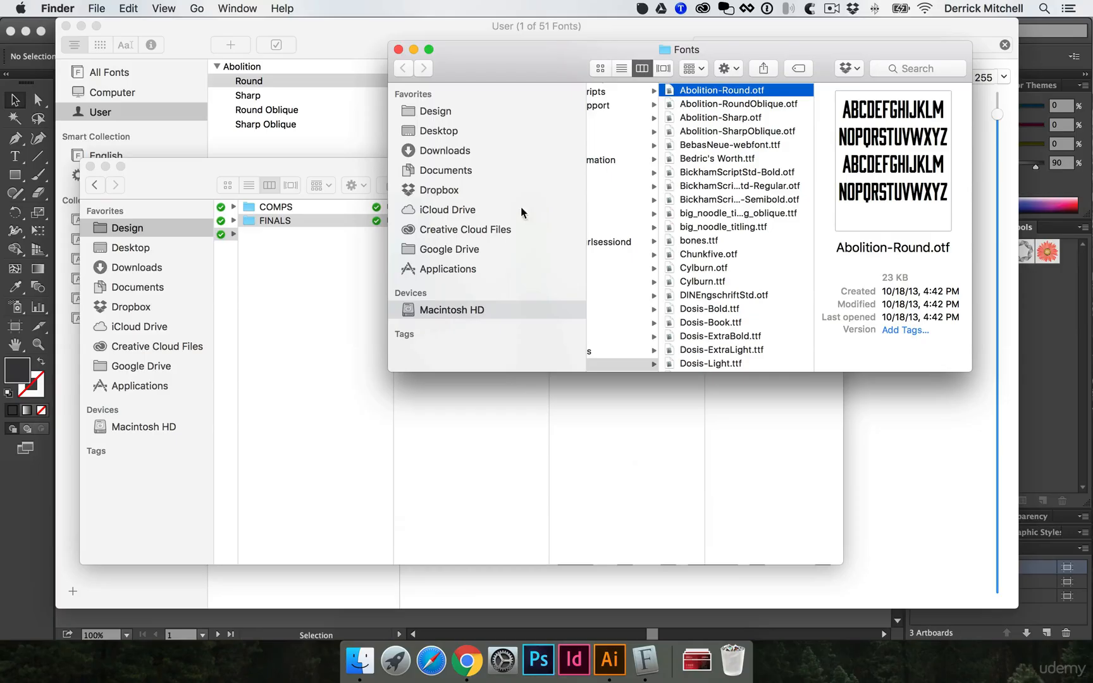
{"action": "left_click", "coordinate": [331, 281]}
{"action": "left_click", "coordinate": [461, 206]}
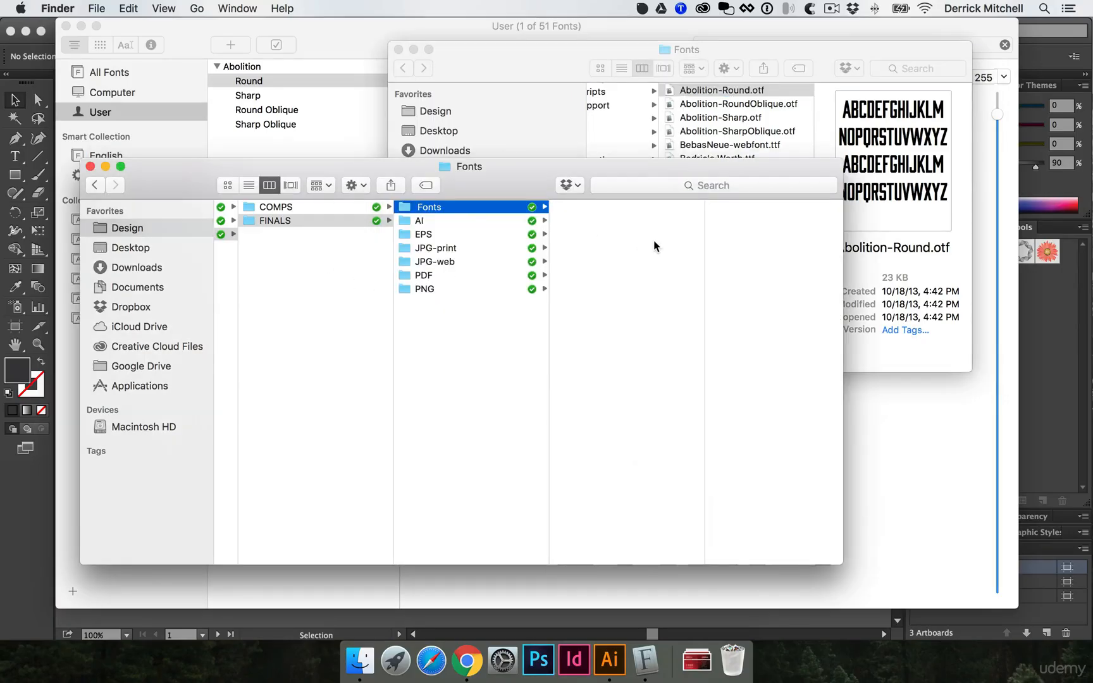
{"action": "key", "text": "super+v"}
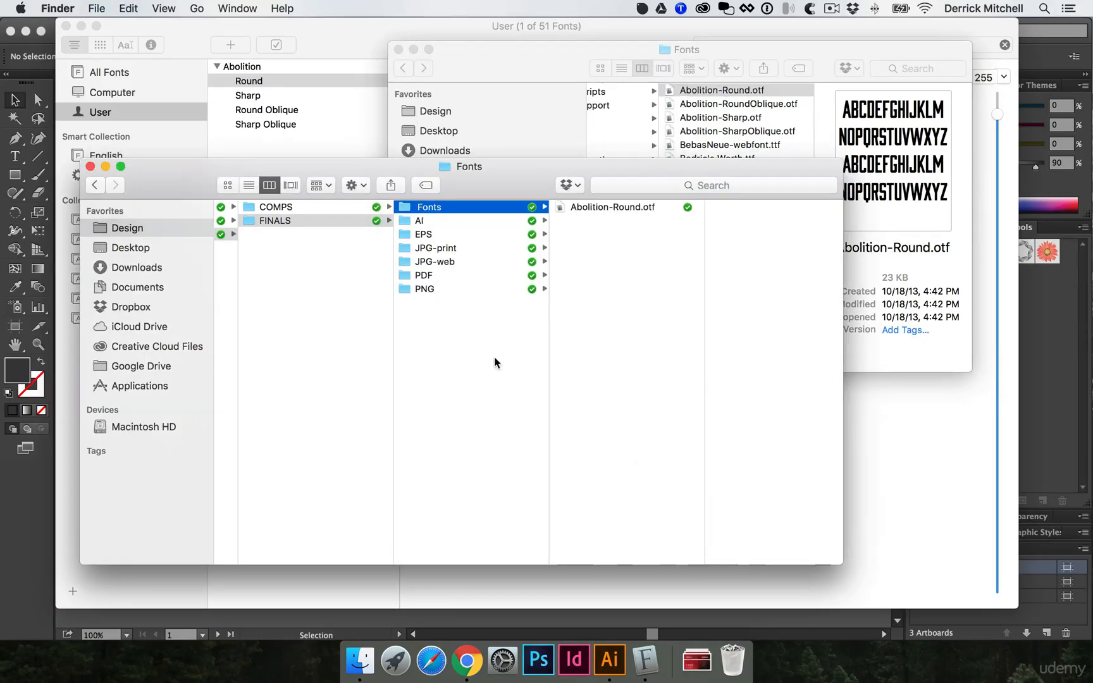
Compress the FINALS folder into a zip archive and select the resulting FINALS.zip.
{"action": "key", "text": "Left"}
{"action": "right_click", "coordinate": [273, 220]}
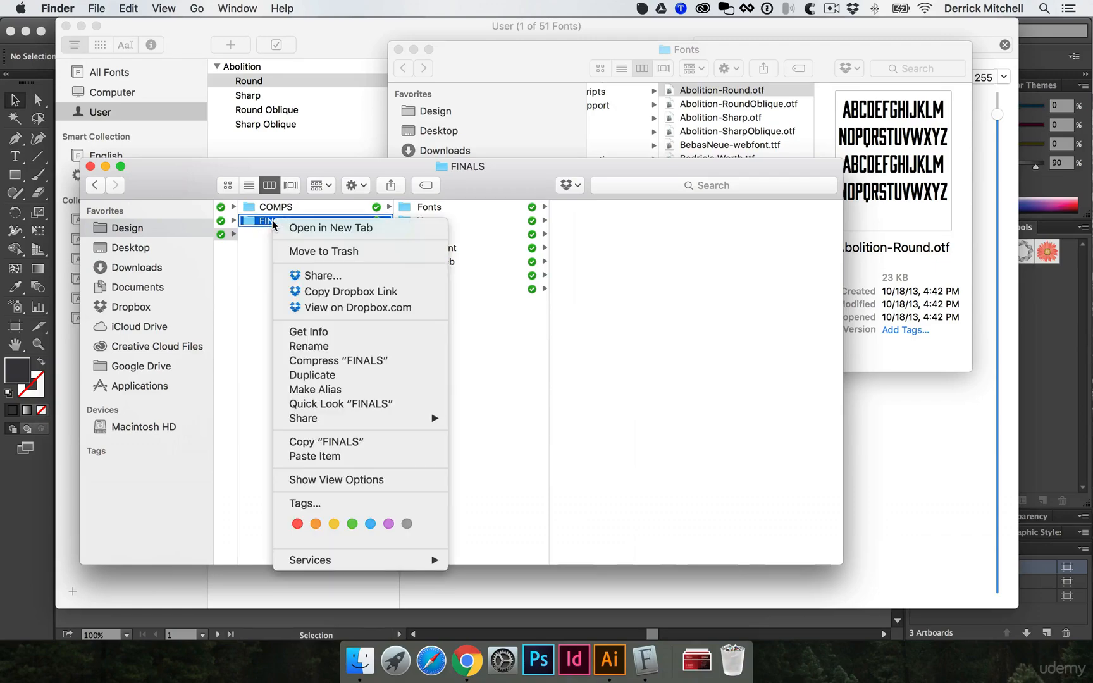
{"action": "left_click", "coordinate": [341, 361]}
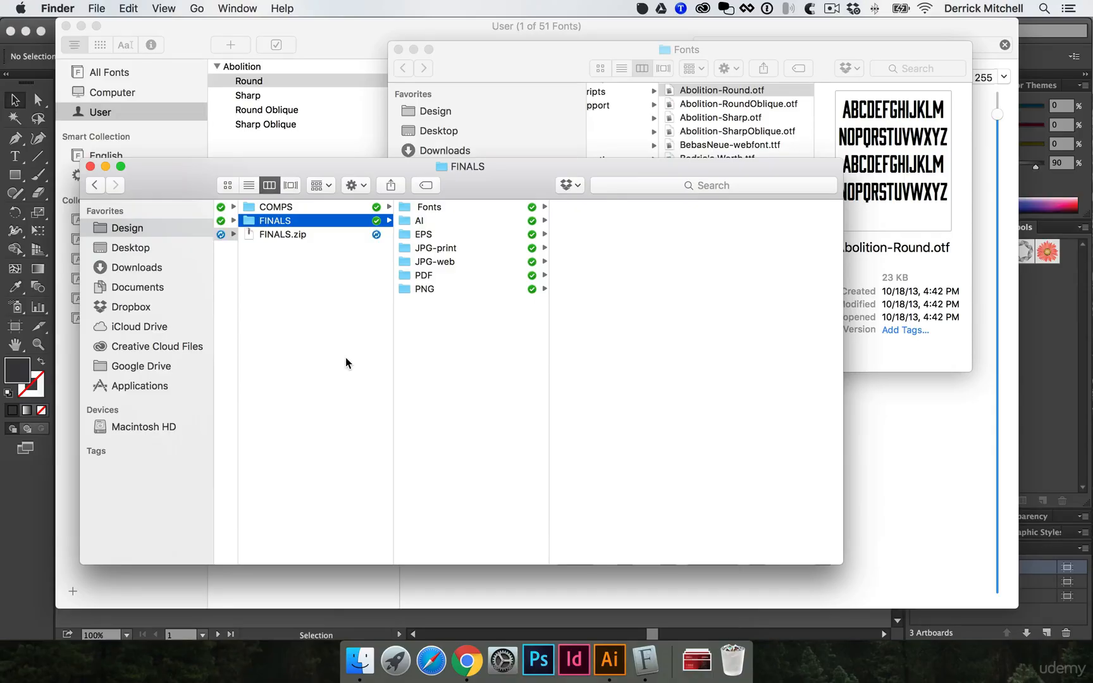
{"action": "left_click", "coordinate": [293, 234]}
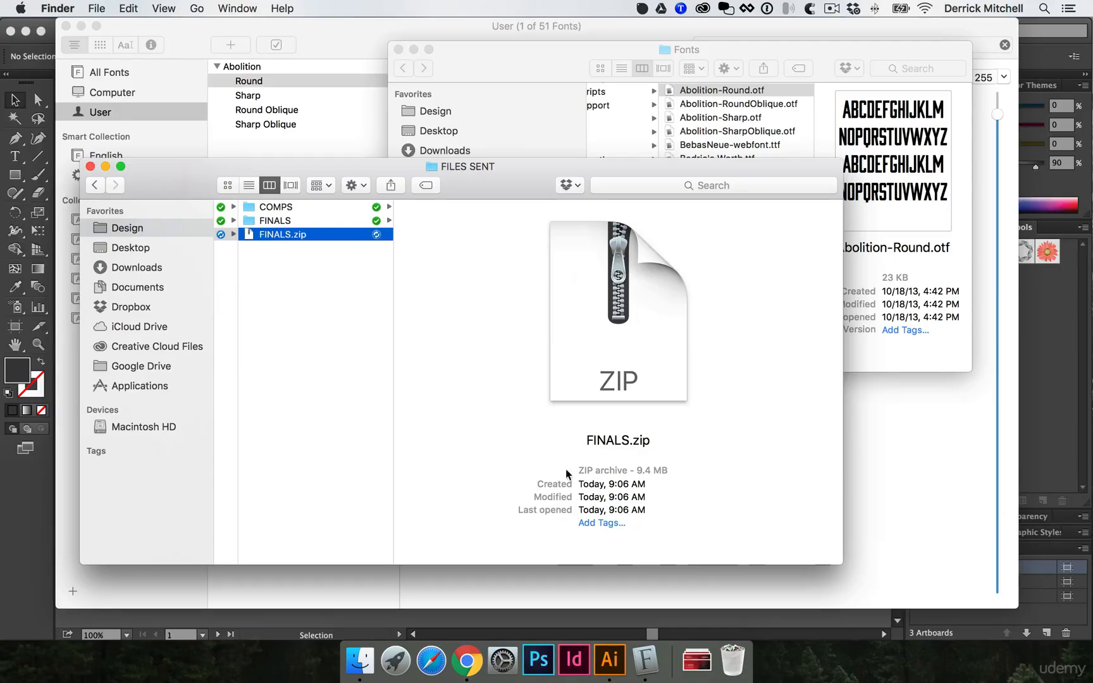
{"action": "left_click_drag", "start_coordinate": [463, 193], "coordinate": [470, 174]}
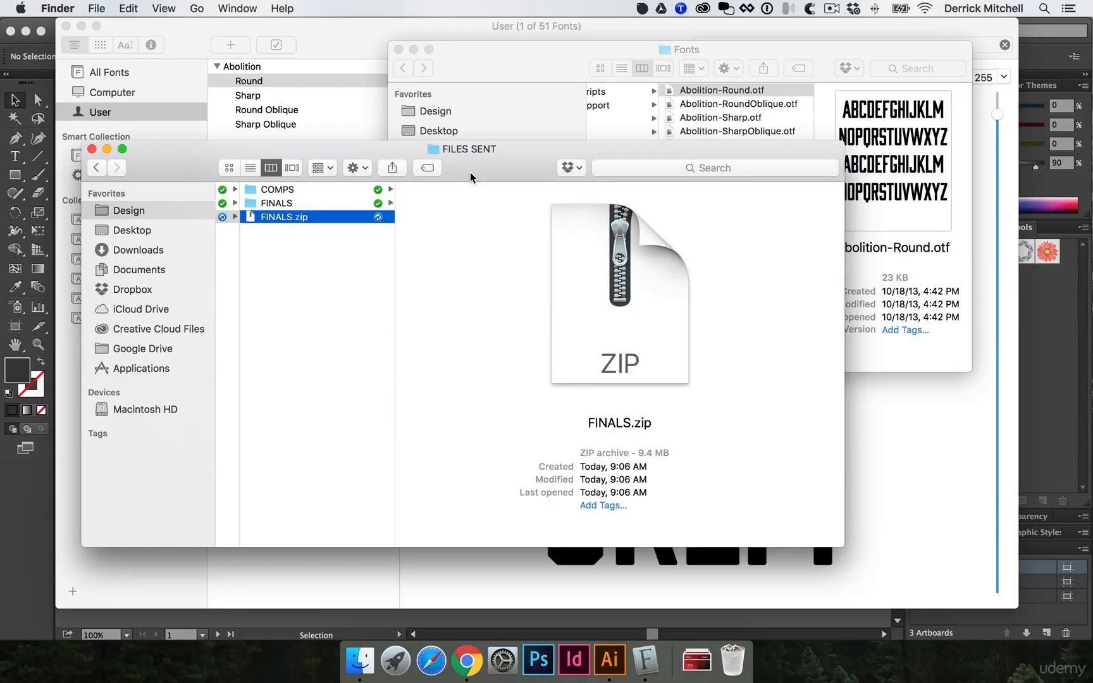
Switch to Chrome, open the Logo Export Sample project in Basecamp and start a new discussion message.
{"action": "left_click", "coordinate": [466, 661]}
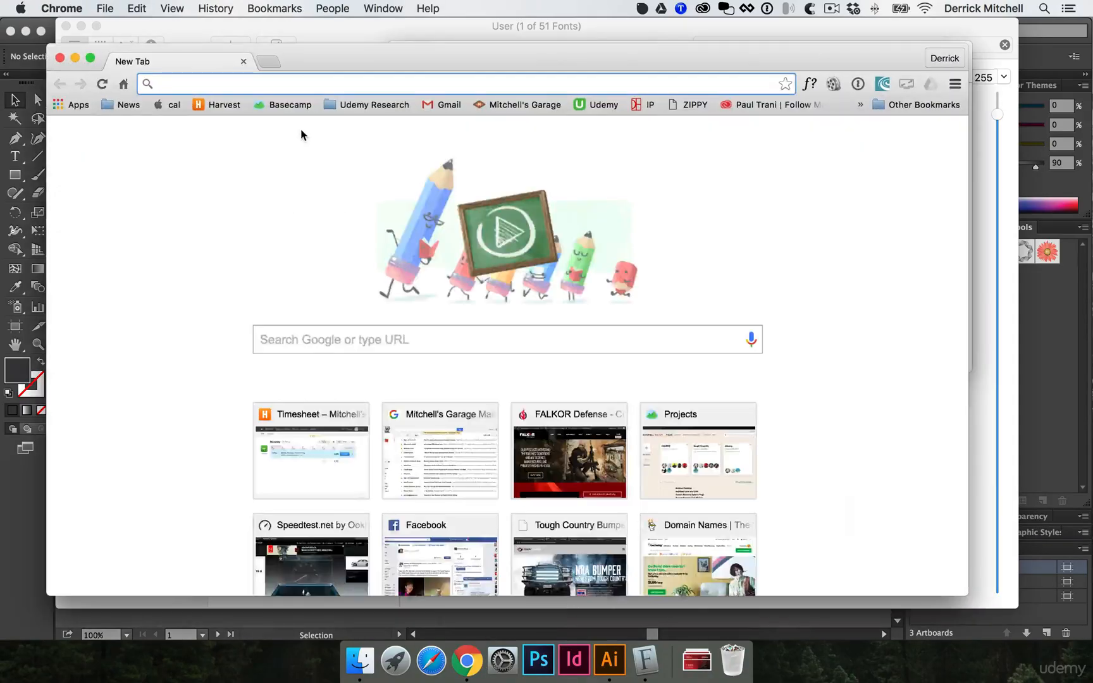
{"action": "left_click", "coordinate": [291, 105]}
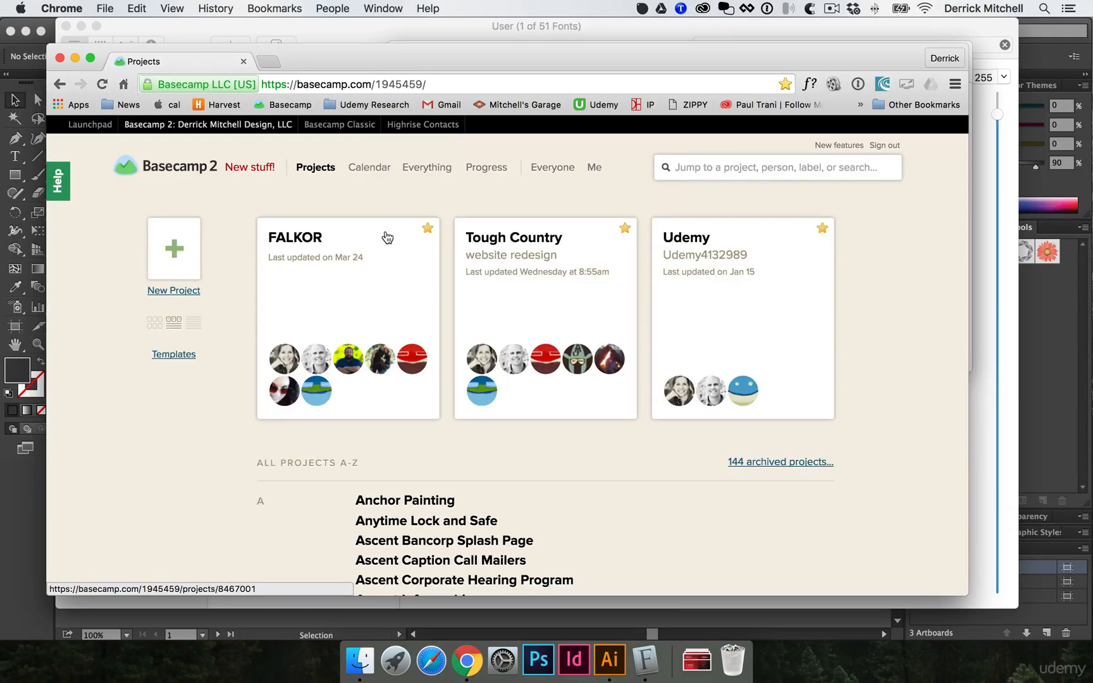
{"action": "scroll", "coordinate": [387, 238], "scroll_direction": "down", "scroll_amount": 10}
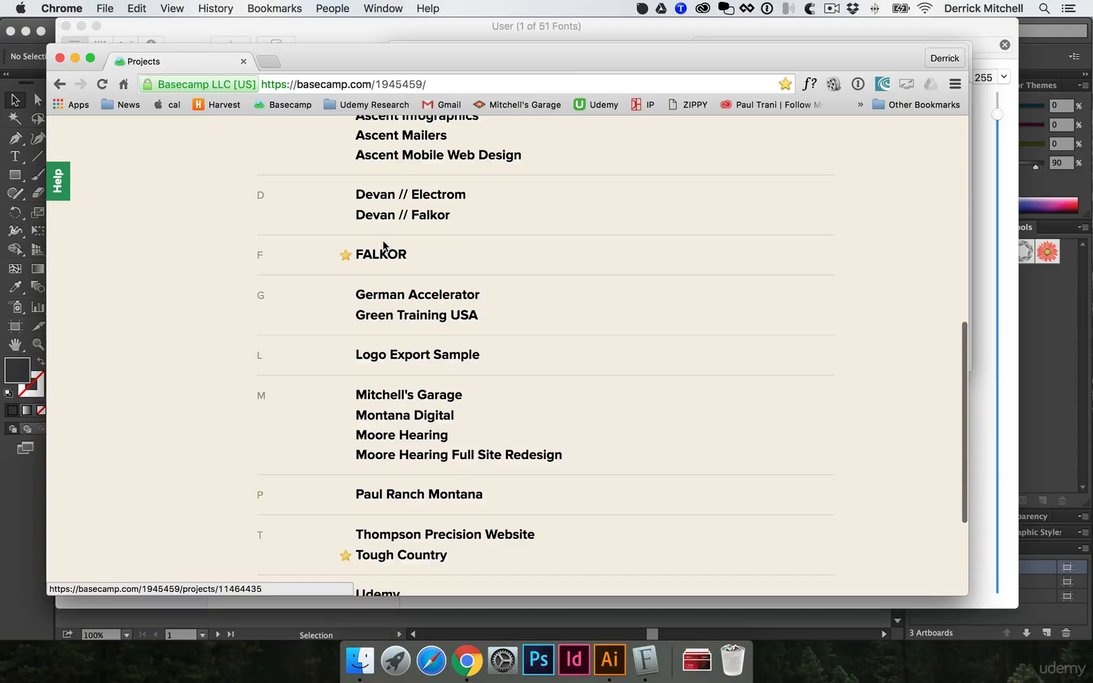
{"action": "scroll", "coordinate": [383, 245], "scroll_direction": "down", "scroll_amount": 3}
{"action": "left_click", "coordinate": [433, 255]}
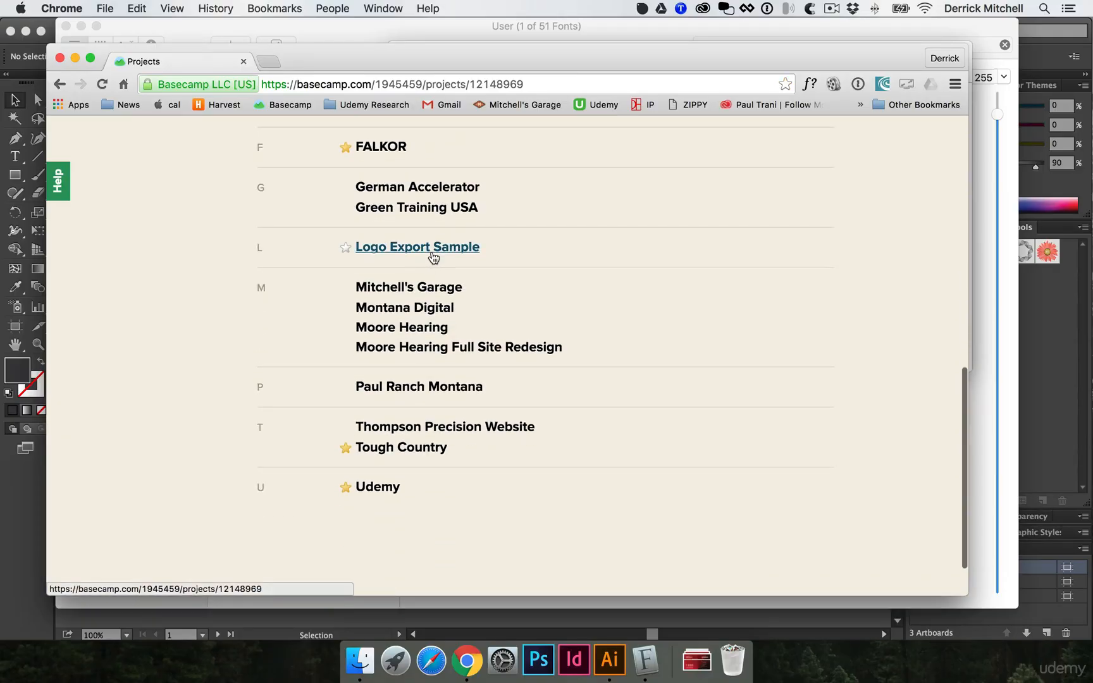
{"action": "scroll", "coordinate": [379, 386], "scroll_direction": "down", "scroll_amount": 2}
{"action": "left_click", "coordinate": [335, 405]}
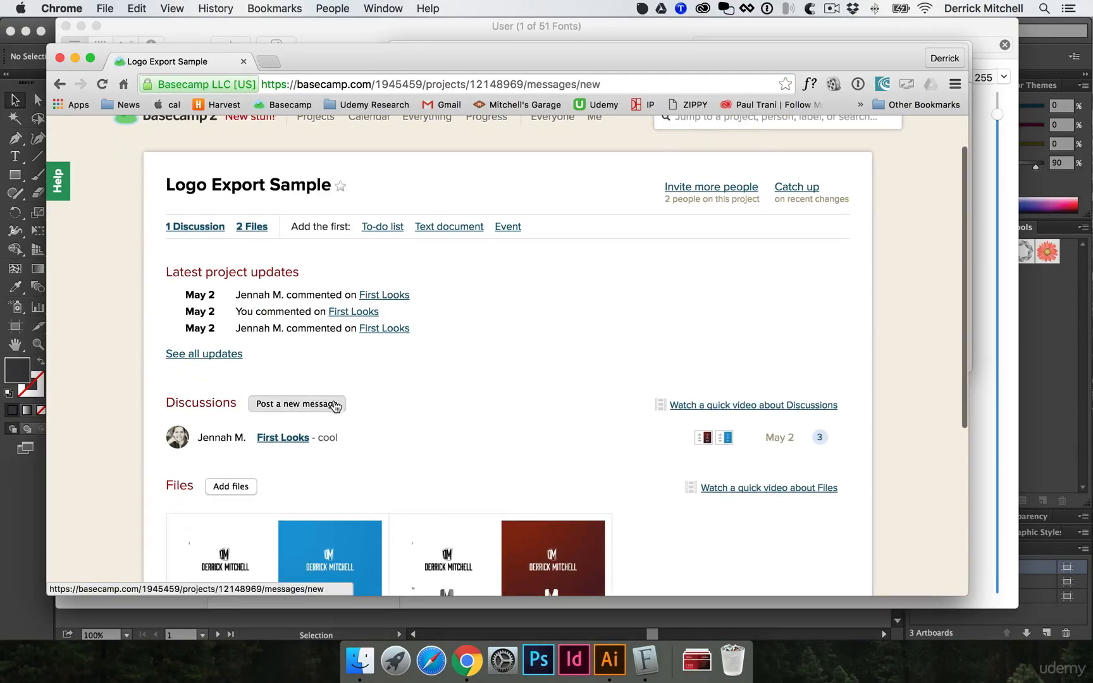
Title the message "Final Files" and write a thank-you body describing the zipped FONTS, EPS, Illustrator, JPG-print, JPG-web, PDF and PNG files.
{"action": "type", "text": "Final F"}
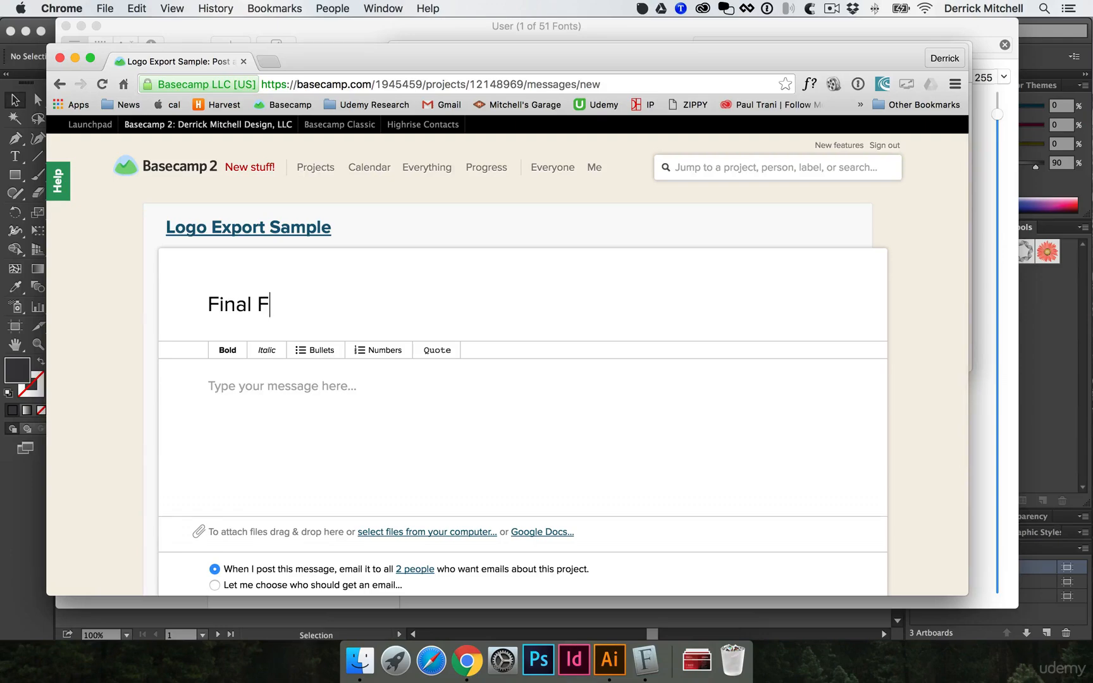
{"action": "type", "text": "iles"}
{"action": "left_click", "coordinate": [414, 444]}
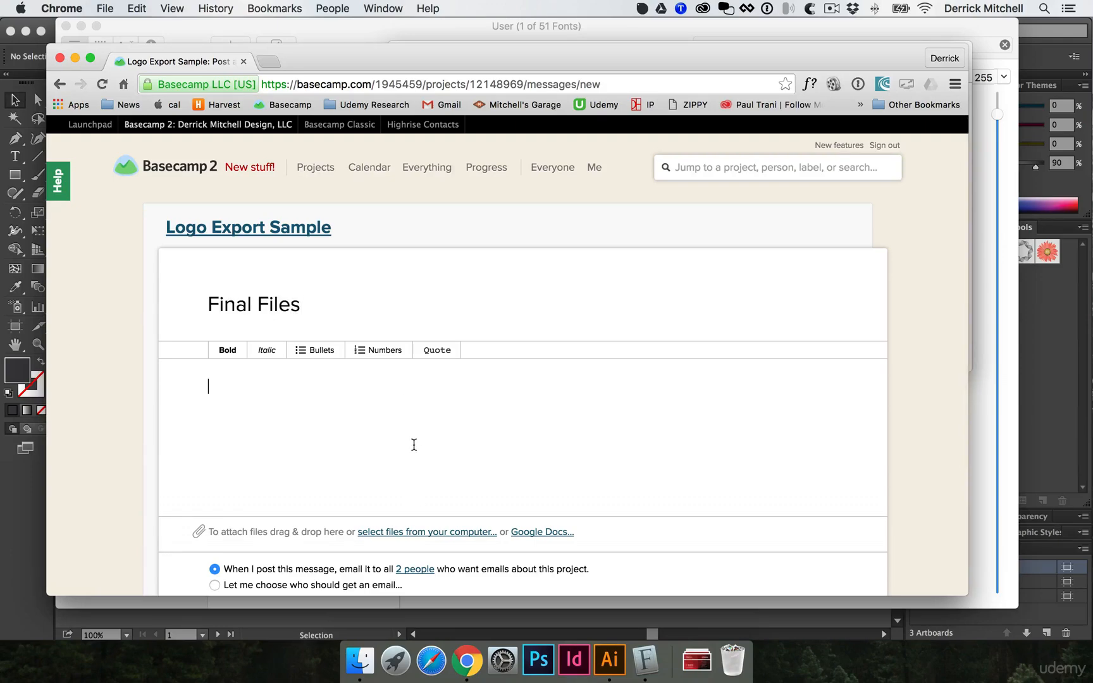
{"action": "type", "text": "Ilo"}
{"action": "key", "text": "super+z"}
{"action": "type", "text": "Thank you so much for your business and working with us. Attached is a zipped folder with everything you need to use your new logo. It includes the following files:  FONTS:  In case we need to make edits in the future EPS:  Editable vector file that most sign and apparel shops prefer Illustrator:  The original, editable vector design files. JPG-print:  JPG files in CMYK and hi-res (300dpi) to use for print JPG-web:  JPG files in RGB and low-res (72dpi) for web PDF:  Since Adobe Reader is a free download, this is a safe format to guarantee anyone can open your file PNG:  This file supports transparency, whereas JPGs do not. This way, your logo won't have a white box around it and this file works great in print as well. This is a \"flat\" file though, so it's not editable."}
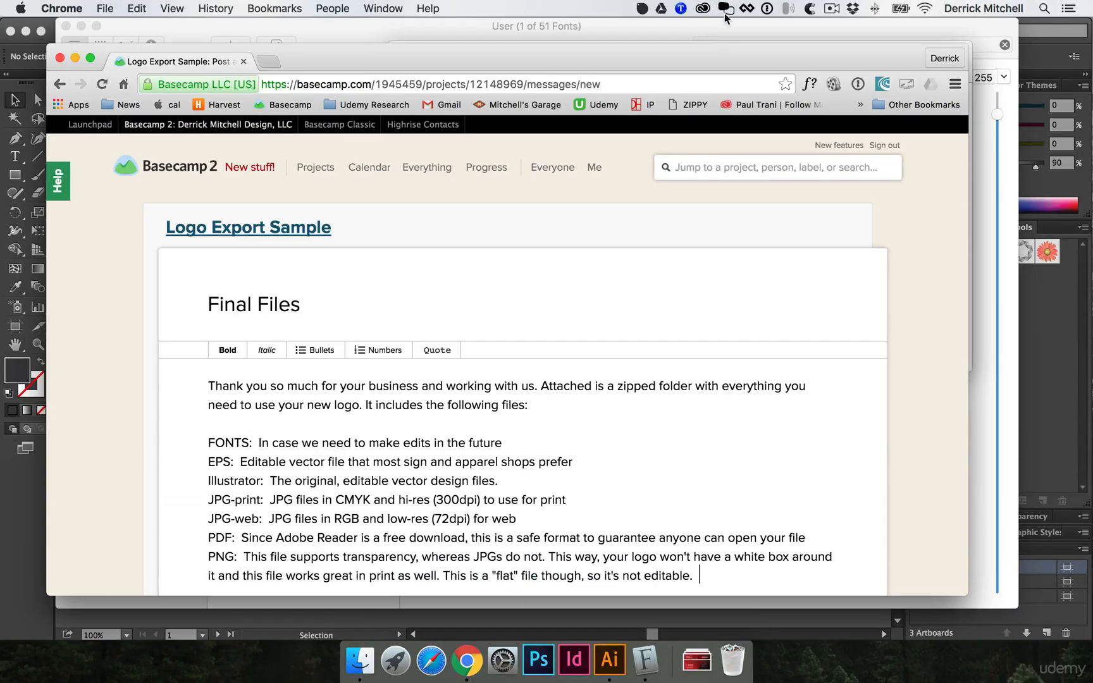
Look through the snippet groups available in TextExpander.
{"action": "left_click", "coordinate": [681, 9]}
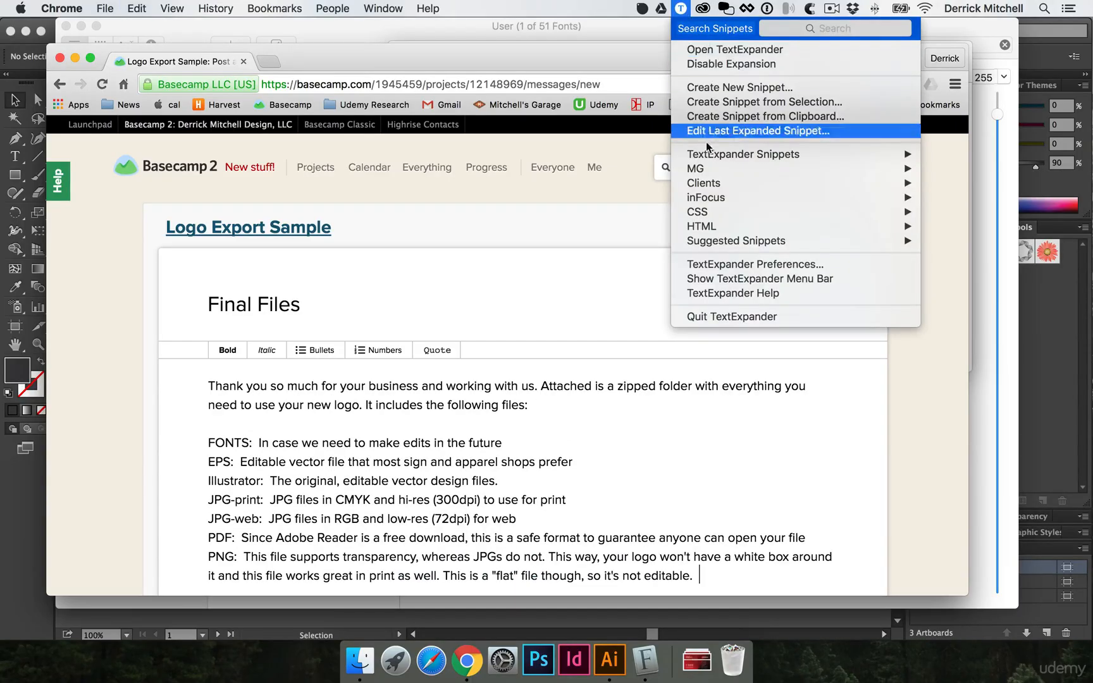
{"action": "mouse_move", "coordinate": [717, 226]}
{"action": "left_click", "coordinate": [678, 416]}
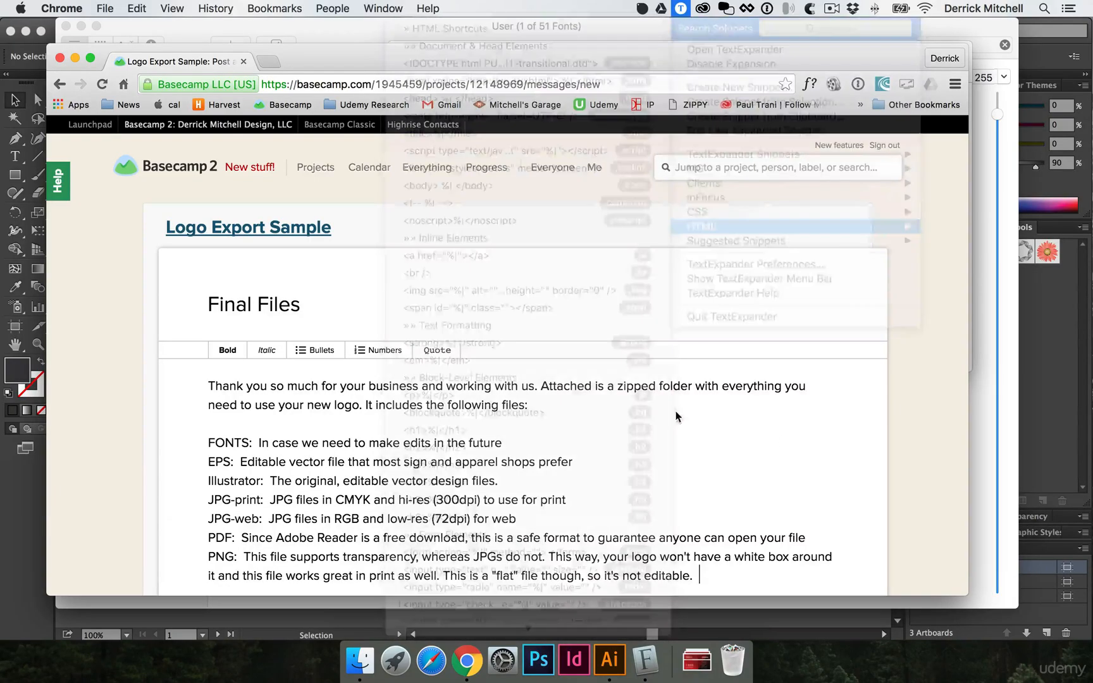
Make the "FONTS:", "EPS:" and "JPG-print" labels in the message body bold.
{"action": "scroll", "coordinate": [629, 400], "scroll_direction": "down", "scroll_amount": 3}
{"action": "scroll", "coordinate": [632, 364], "scroll_direction": "down", "scroll_amount": 2}
{"action": "scroll", "coordinate": [548, 334], "scroll_direction": "up", "scroll_amount": 2}
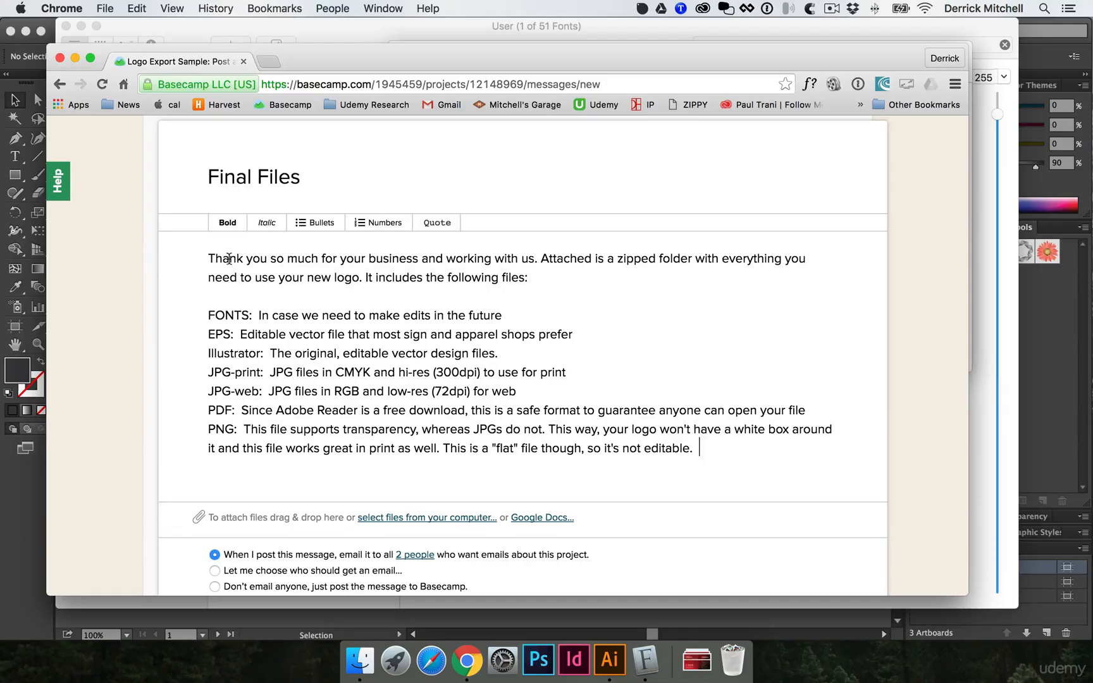
{"action": "left_click", "coordinate": [355, 373]}
{"action": "left_click_drag", "start_coordinate": [251, 316], "coordinate": [202, 300]}
{"action": "key", "text": "super+b"}
{"action": "scroll", "coordinate": [283, 367], "scroll_direction": "down", "scroll_amount": 1}
{"action": "key", "text": "super+b"}
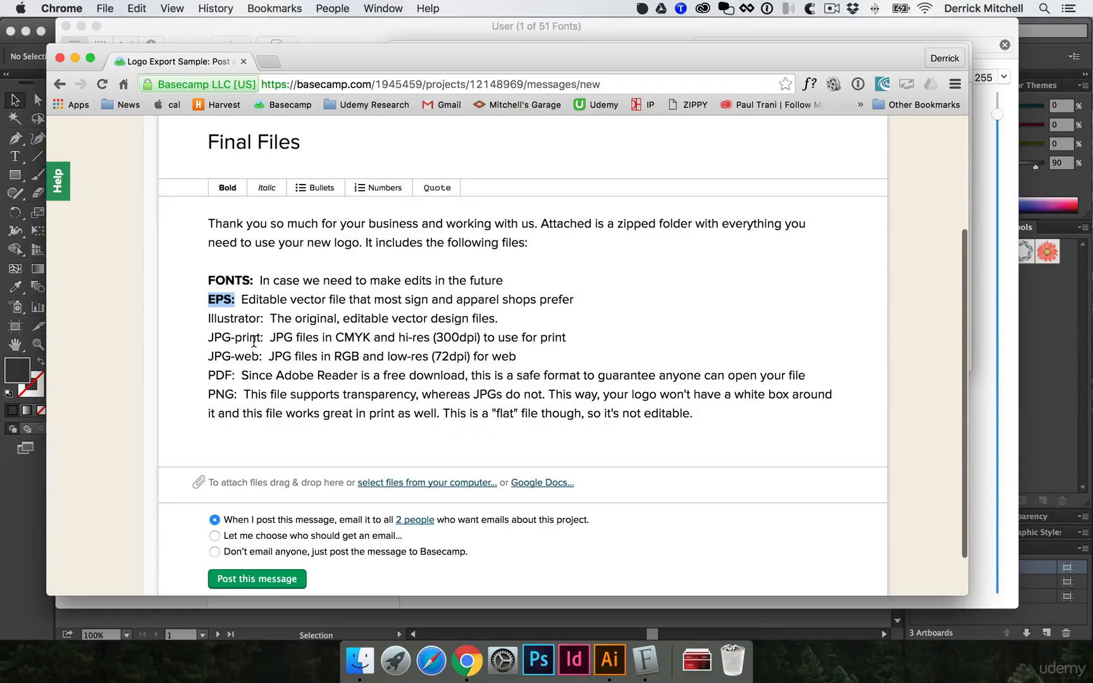
{"action": "left_click_drag", "start_coordinate": [263, 336], "coordinate": [204, 337]}
{"action": "key", "text": "super+b"}
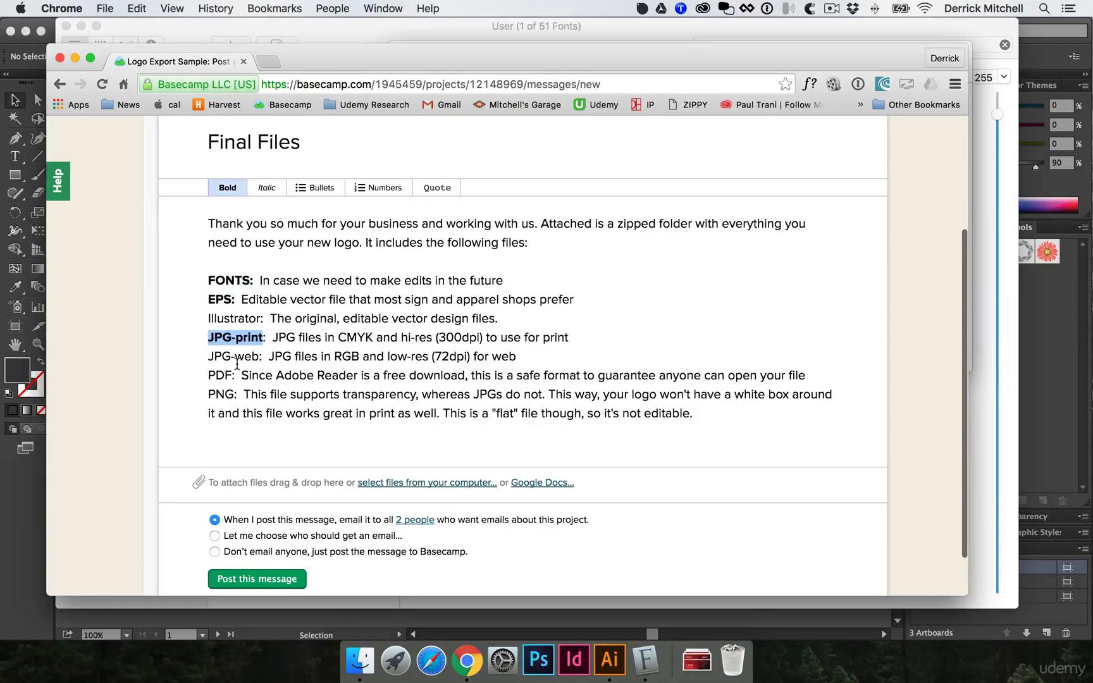
Make the "JPG-web:", "PDF:" and "PNG:" labels in the message body bold.
{"action": "left_click_drag", "start_coordinate": [265, 357], "coordinate": [191, 368]}
{"action": "key", "text": "super+b"}
{"action": "key", "text": "super+b"}
{"action": "scroll", "coordinate": [209, 380], "scroll_direction": "down", "scroll_amount": 1}
{"action": "key", "text": "super+b"}
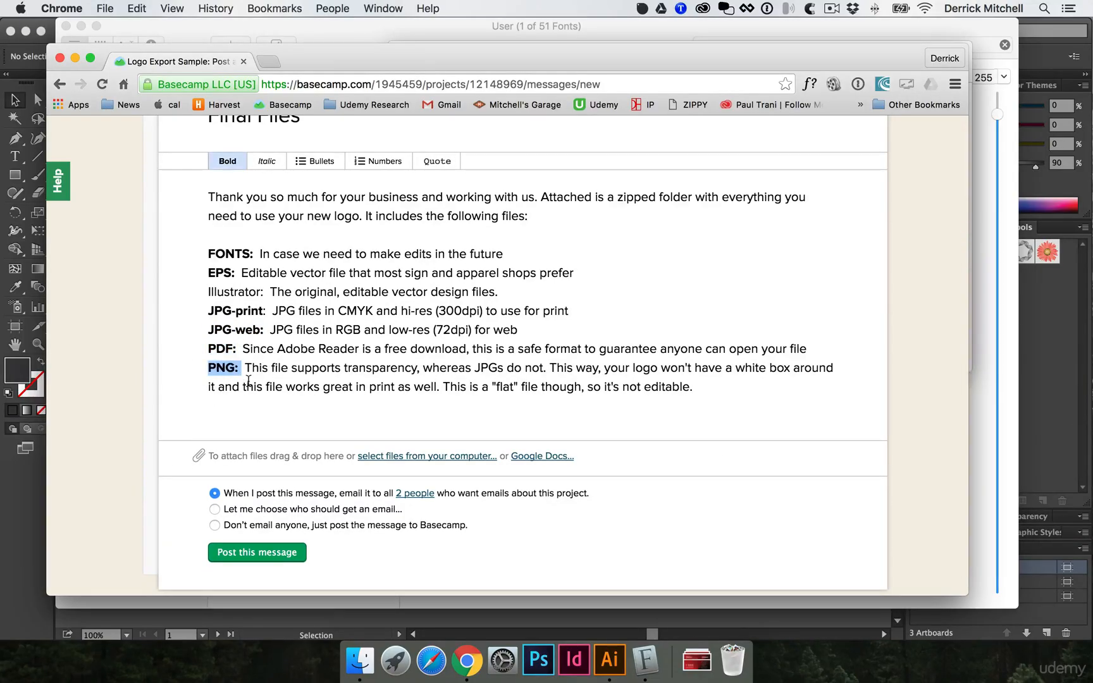
{"action": "left_click", "coordinate": [711, 381]}
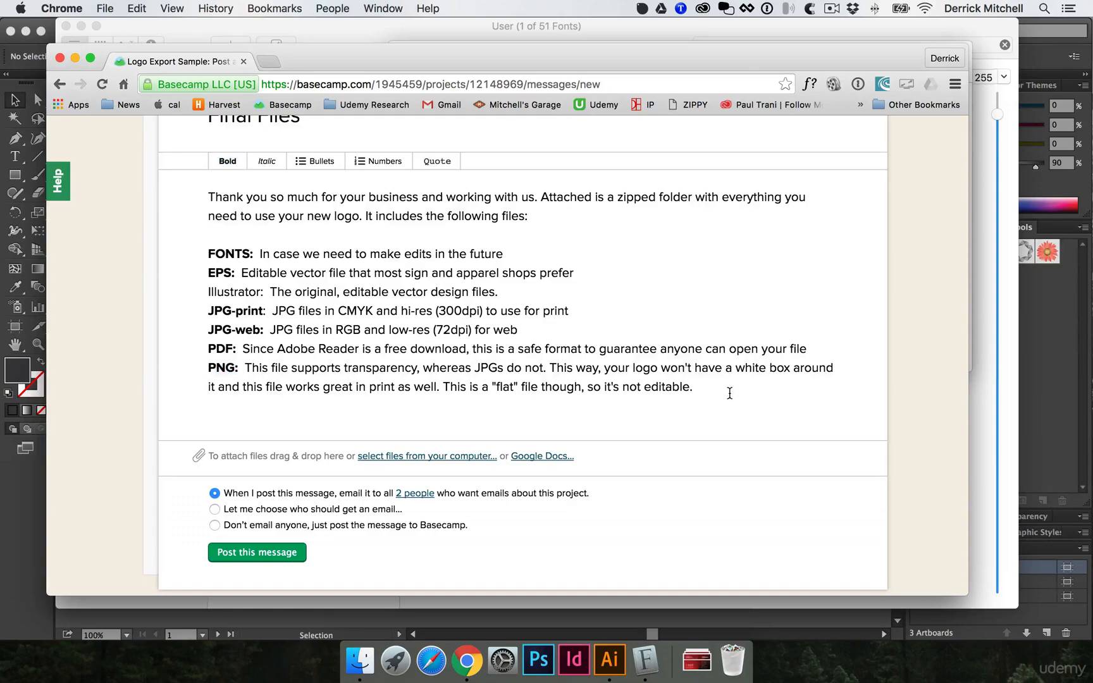
Attach FINALS.zip from the FILES SENT folder in Finder to the Final Files message and post it.
{"action": "scroll", "coordinate": [728, 392], "scroll_direction": "down", "scroll_amount": 1}
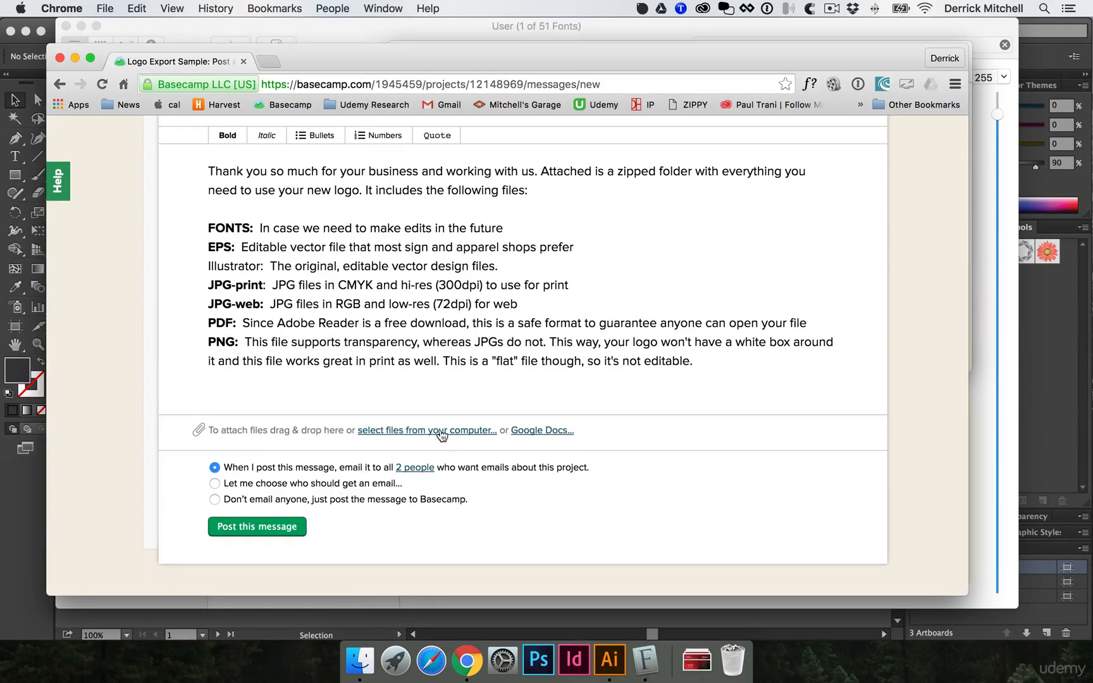
{"action": "left_click", "coordinate": [367, 656]}
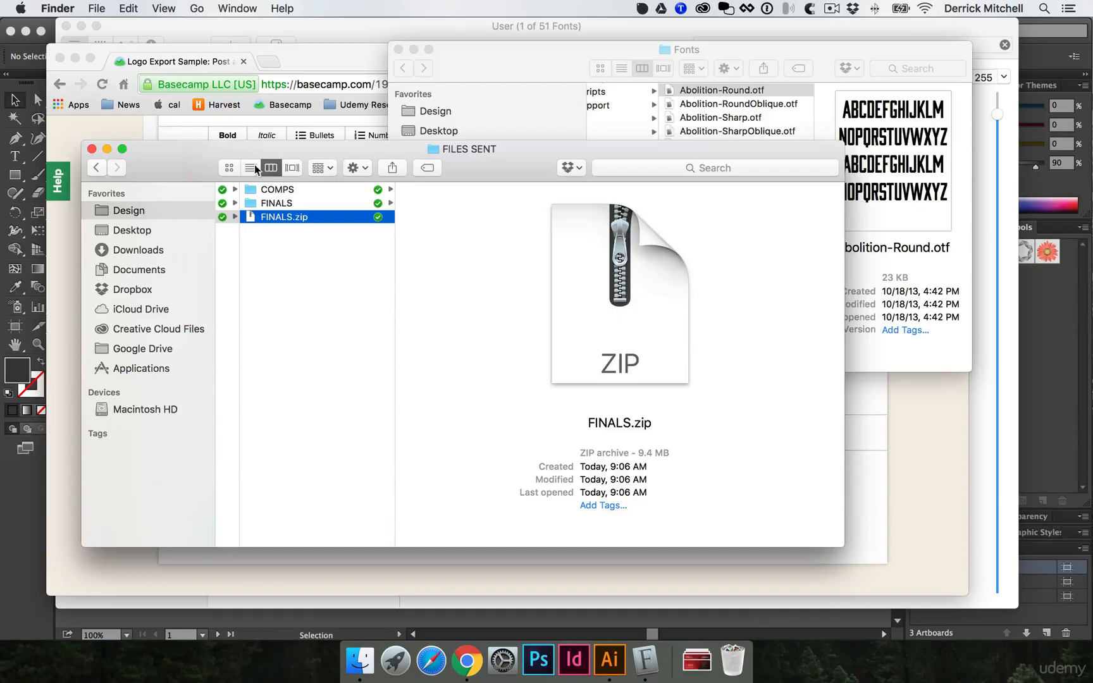
{"action": "left_click_drag", "start_coordinate": [254, 164], "coordinate": [766, 144]}
{"action": "left_click_drag", "start_coordinate": [789, 196], "coordinate": [345, 456]}
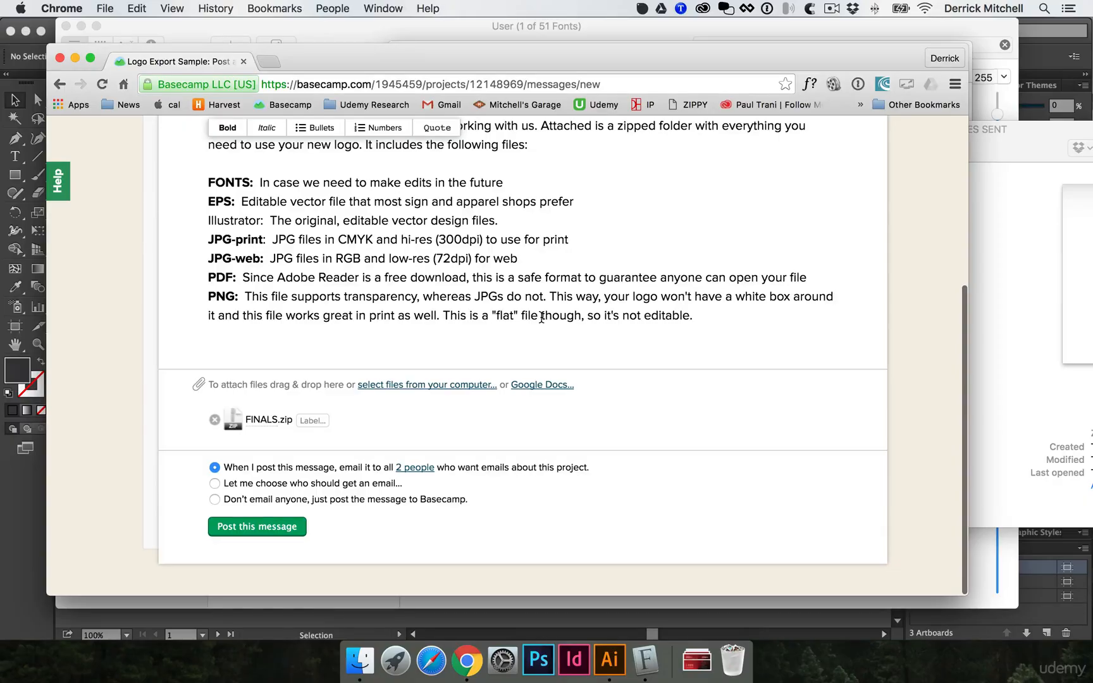
{"action": "left_click", "coordinate": [273, 530]}
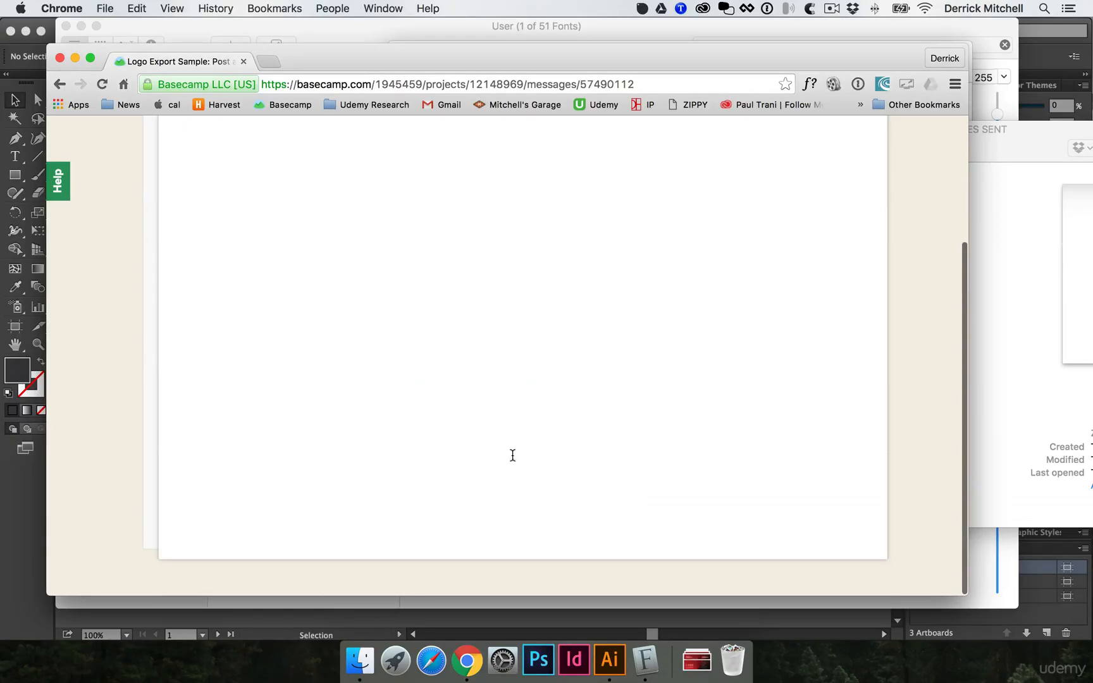